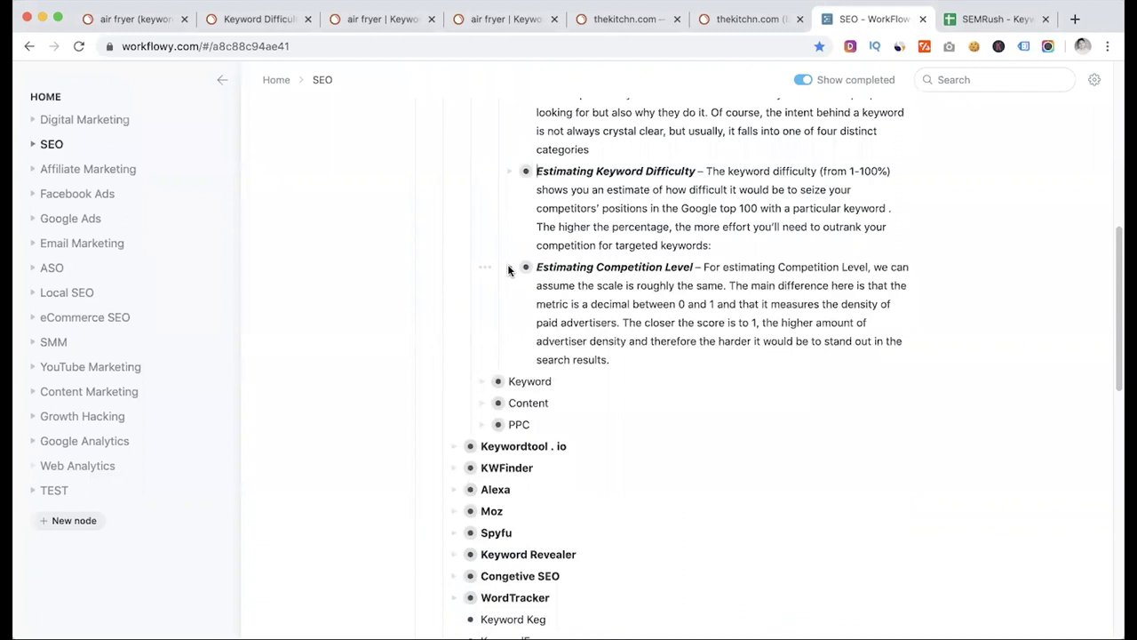
Step: Expand the Estimating Competition Level notes to read their score ranges, and collapse them together with the SEMRush Overview branch
click(509, 268)
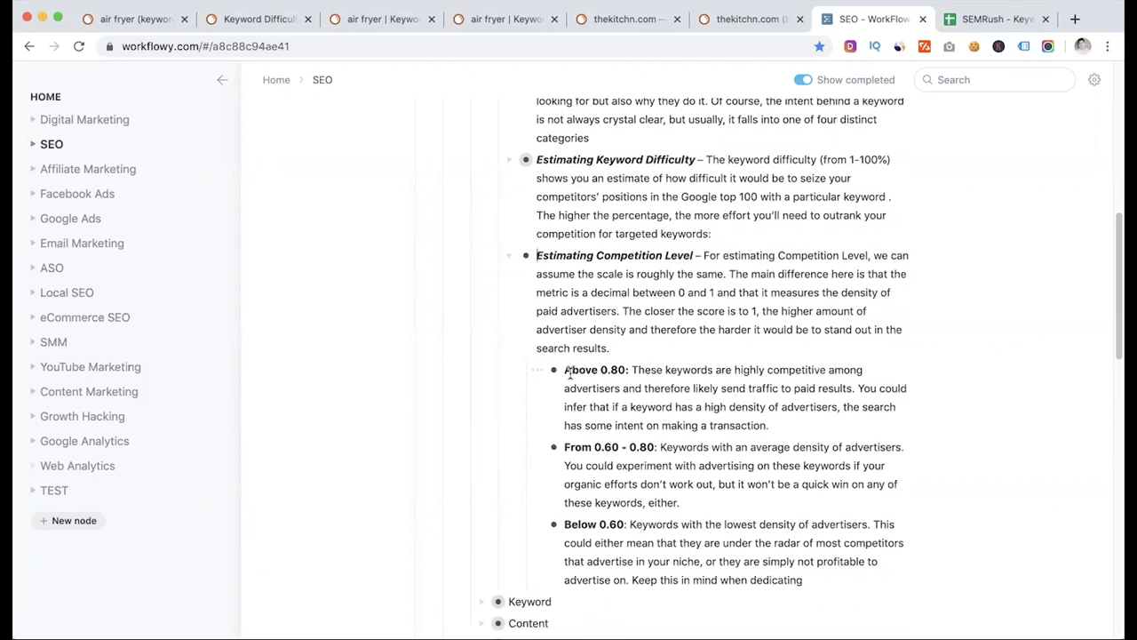
scroll(660, 316, down, 2)
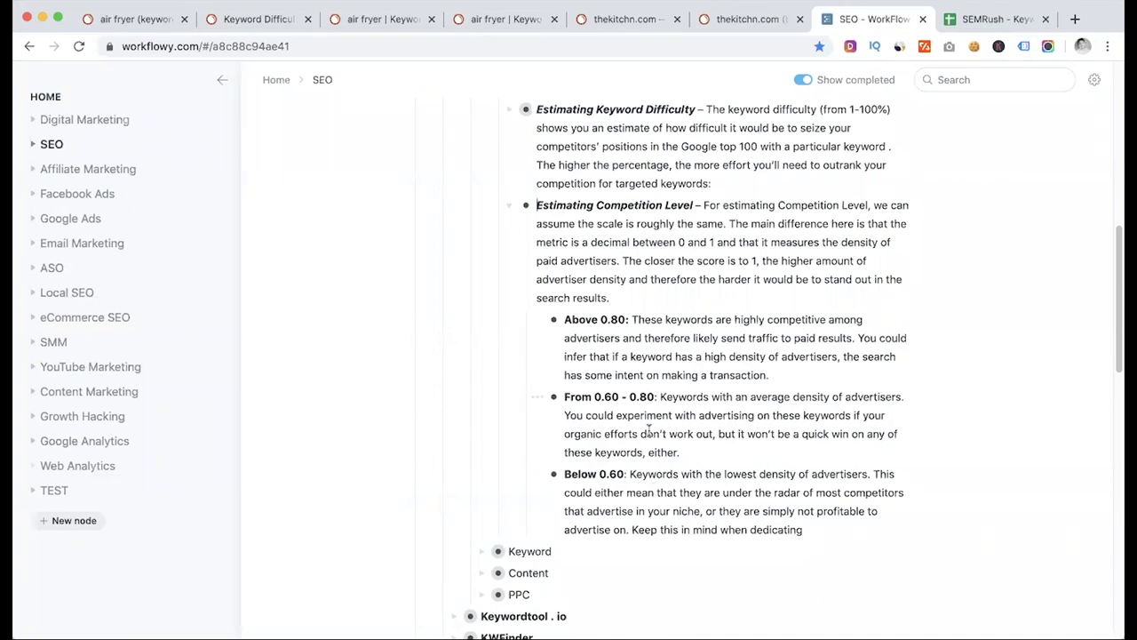
scroll(657, 359, up, 3)
click(508, 407)
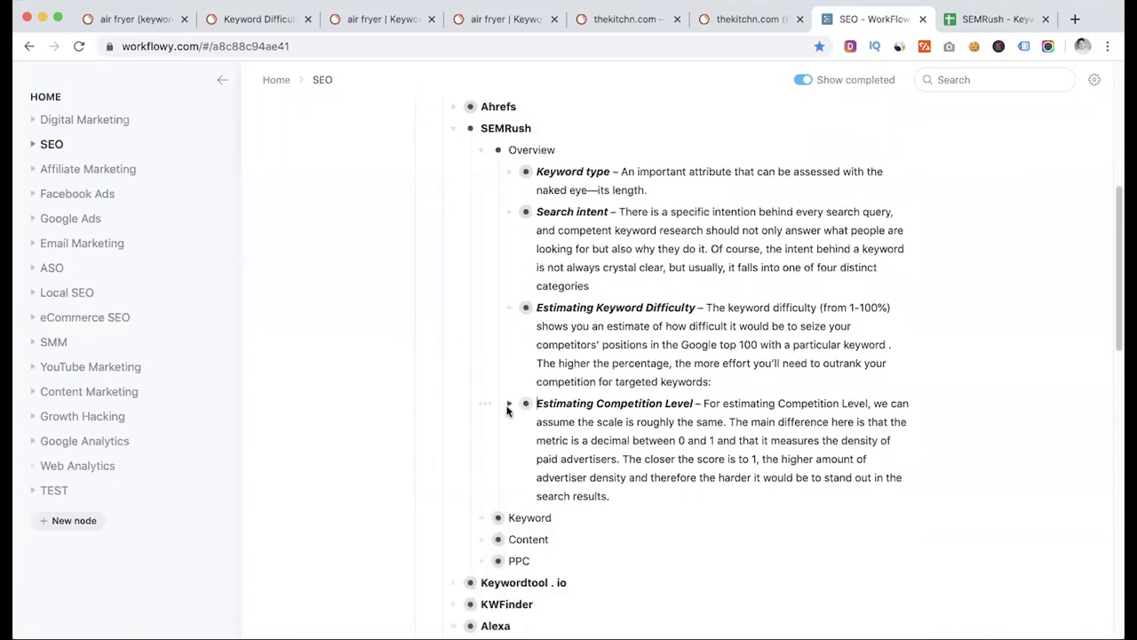
click(480, 151)
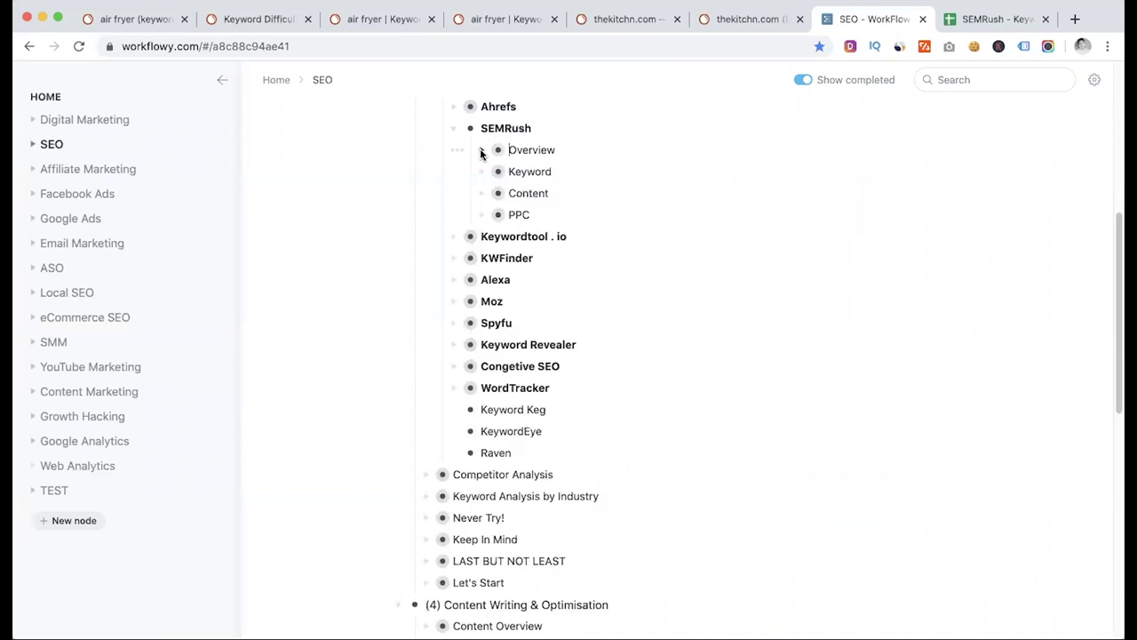
Step: Expand the Keyword node under SEMRush to show its sub-items
click(481, 173)
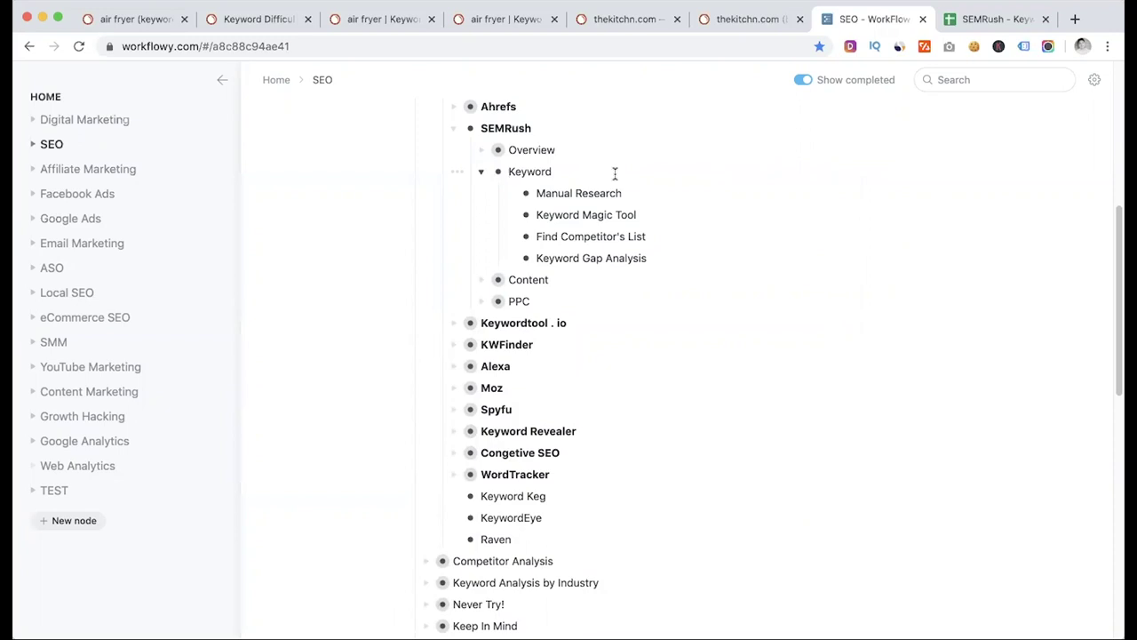
click(512, 181)
click(480, 174)
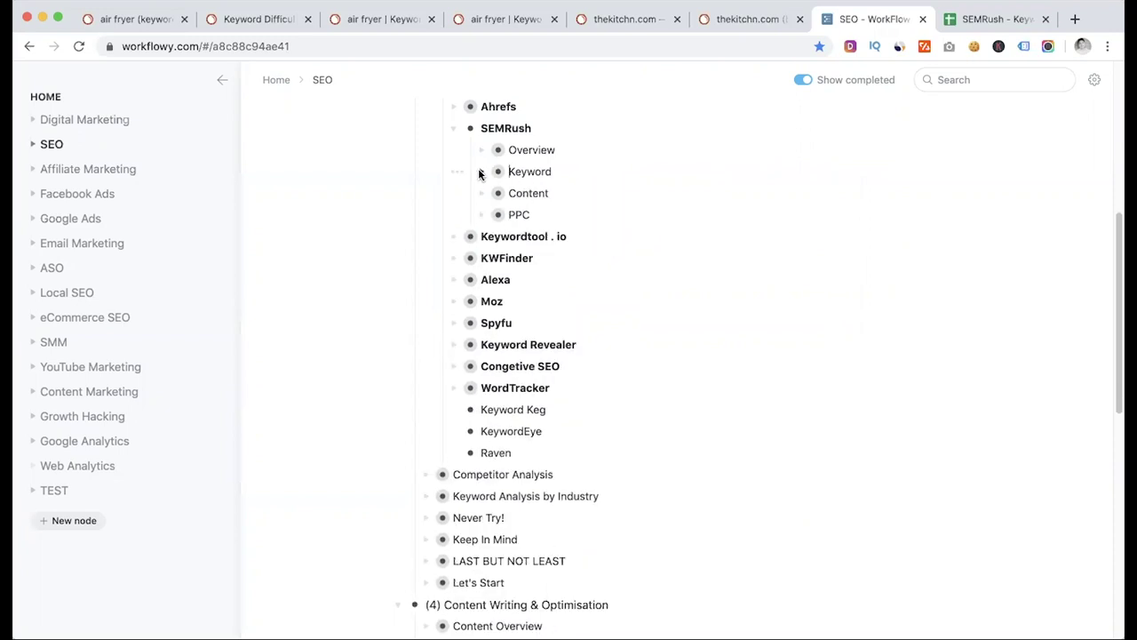
key(super+Down)
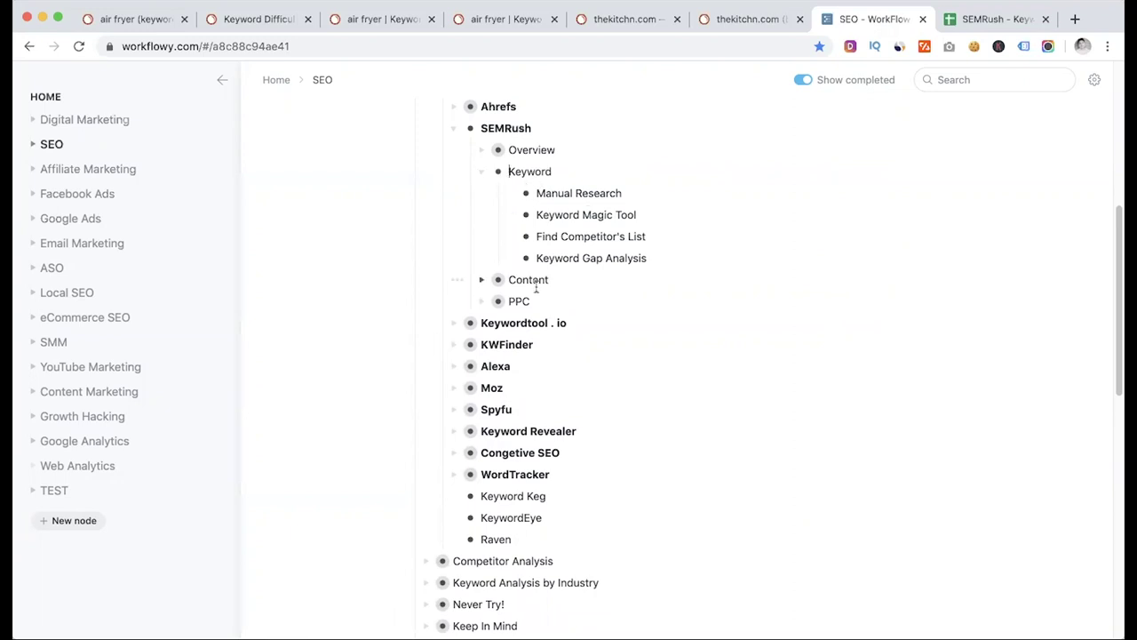
Step: Rename the Keyword node under SEMRush as "Organic" and its Content node as "Content & Context"
double_click(537, 178)
text(Organic)
click(563, 283)
text(& Context)
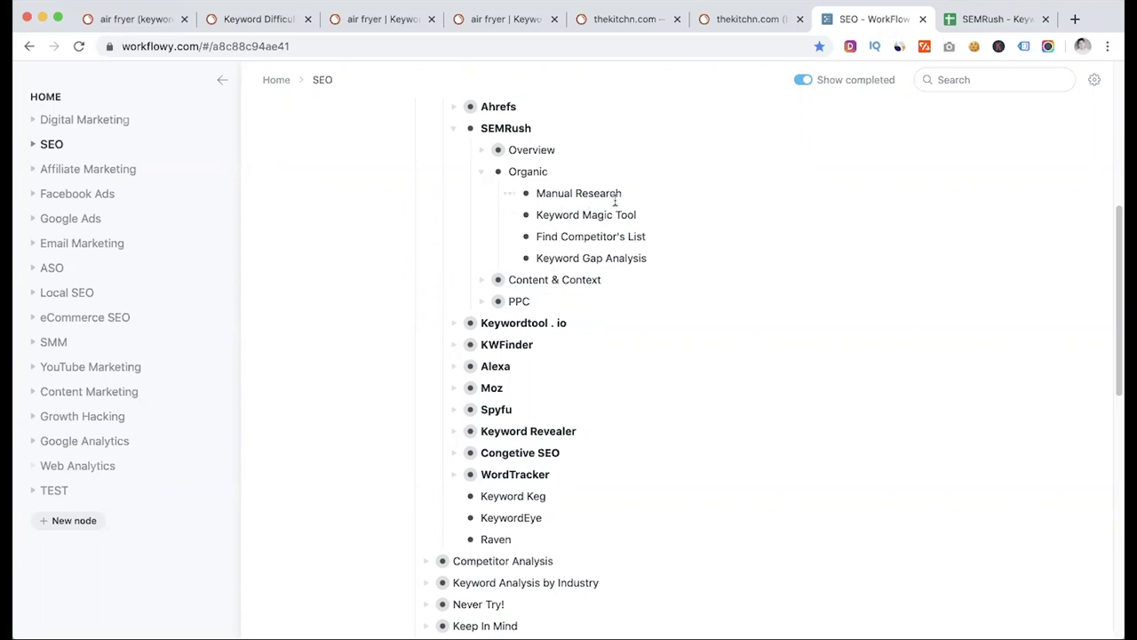
Step: Switch to the Semrush Keyword Overview for "air fryer" and examine its CPC distribution, phrase match keywords and related keywords
click(134, 19)
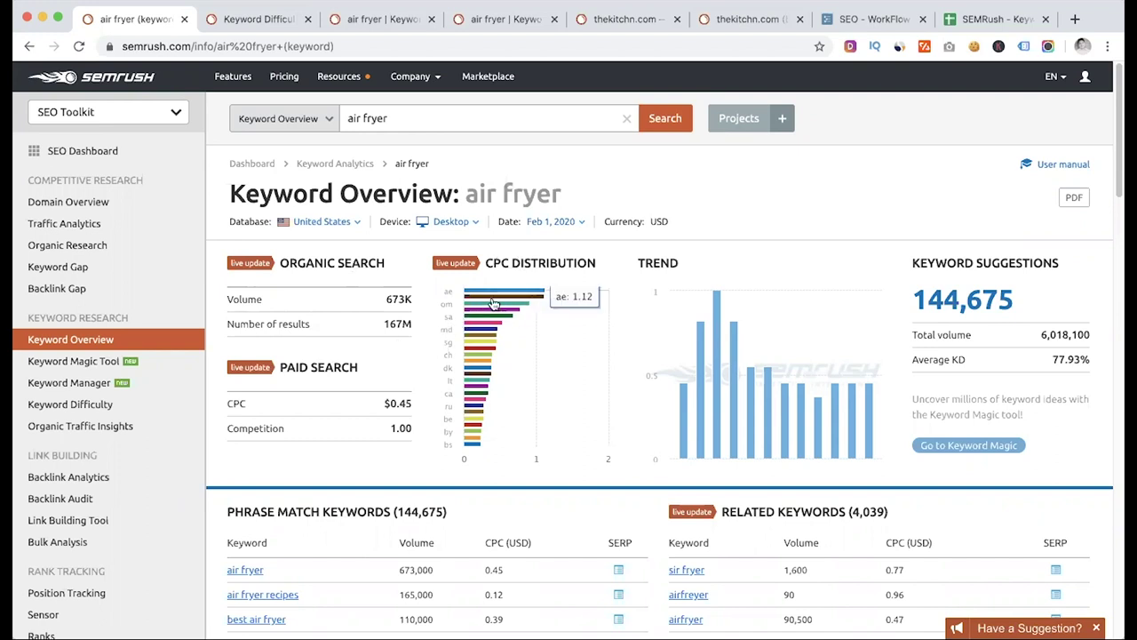
mouse_move(487, 293)
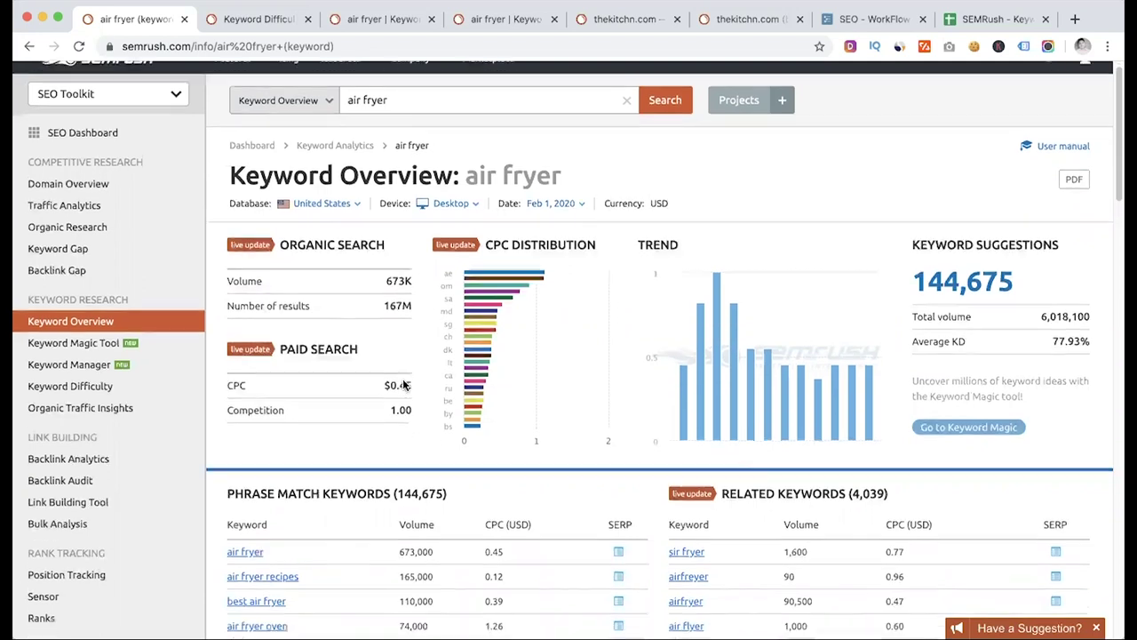
scroll(404, 384, down, 3)
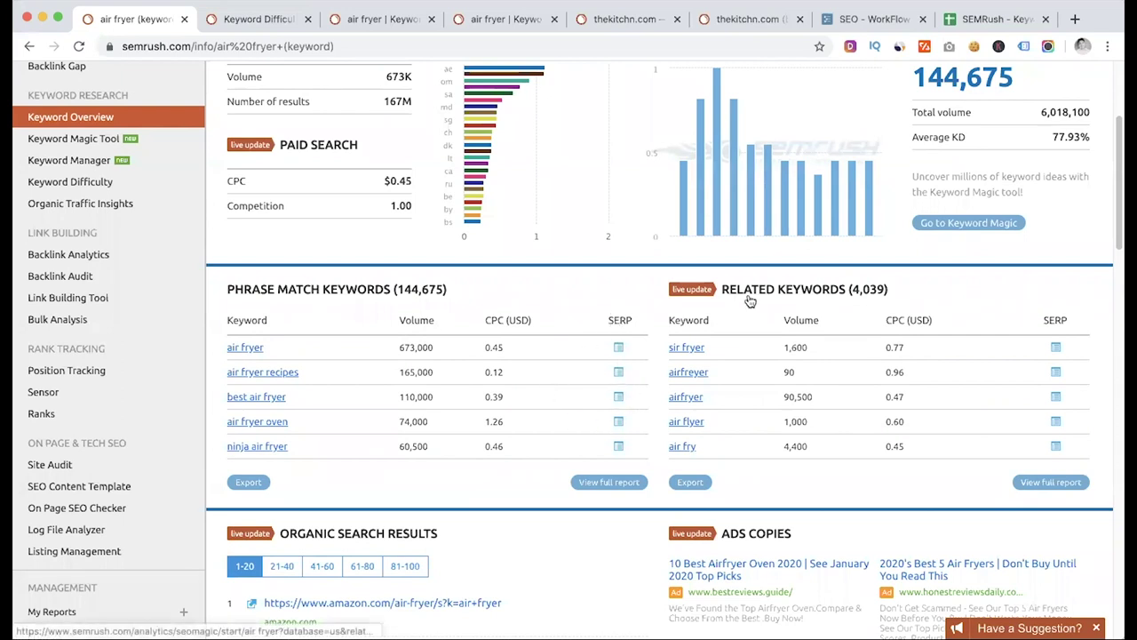
scroll(599, 308, up, 2)
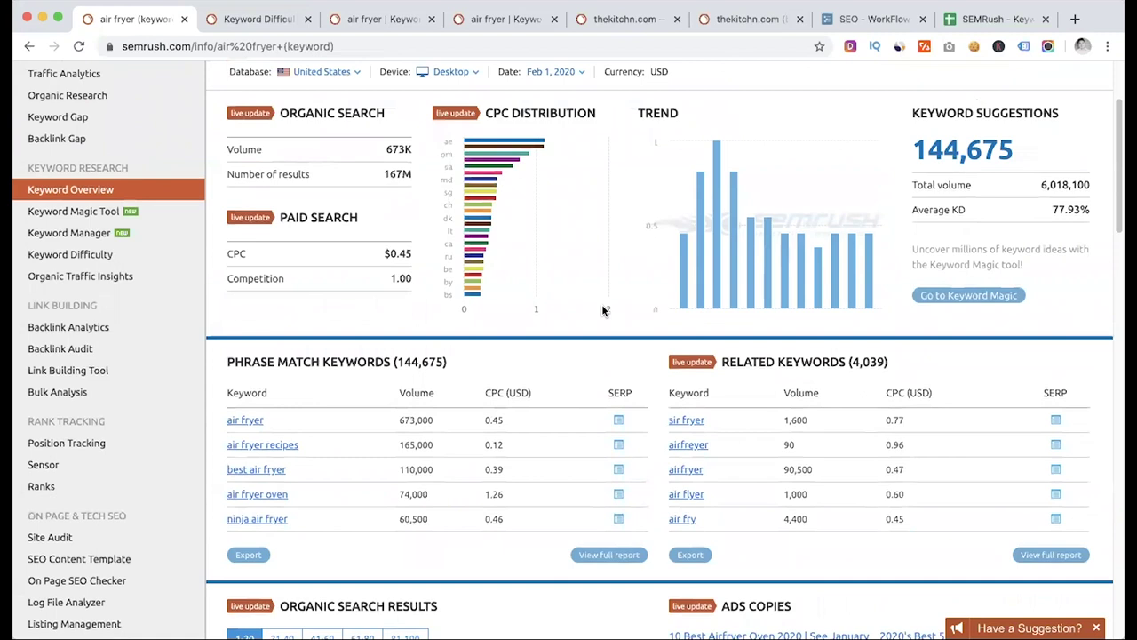
scroll(602, 310, up, 1)
scroll(602, 310, down, 3)
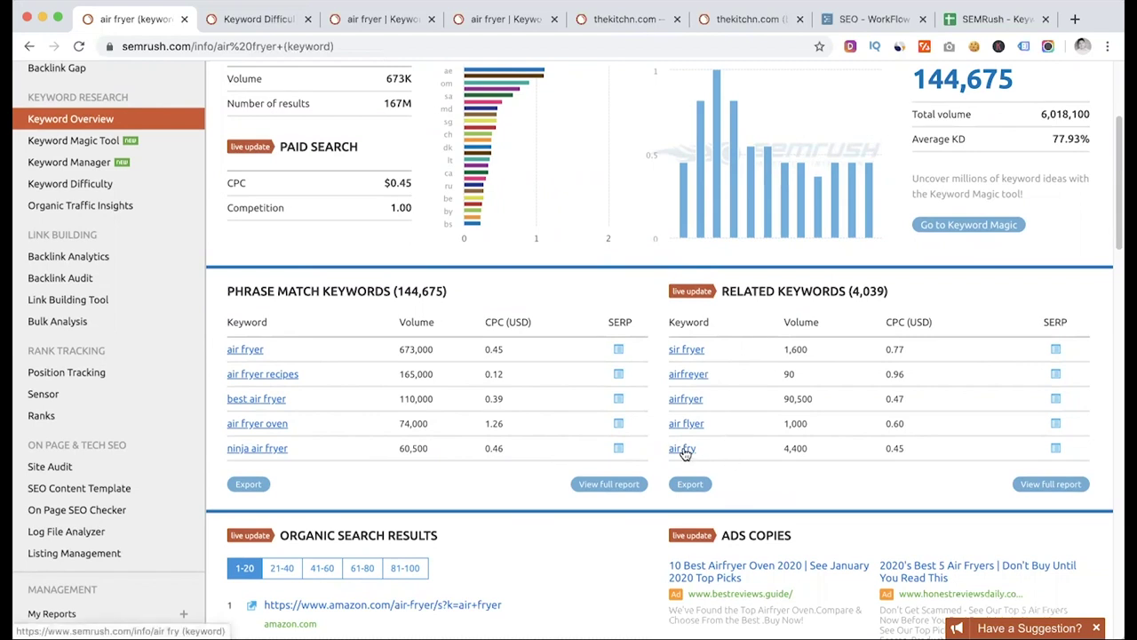
scroll(773, 292, down, 2)
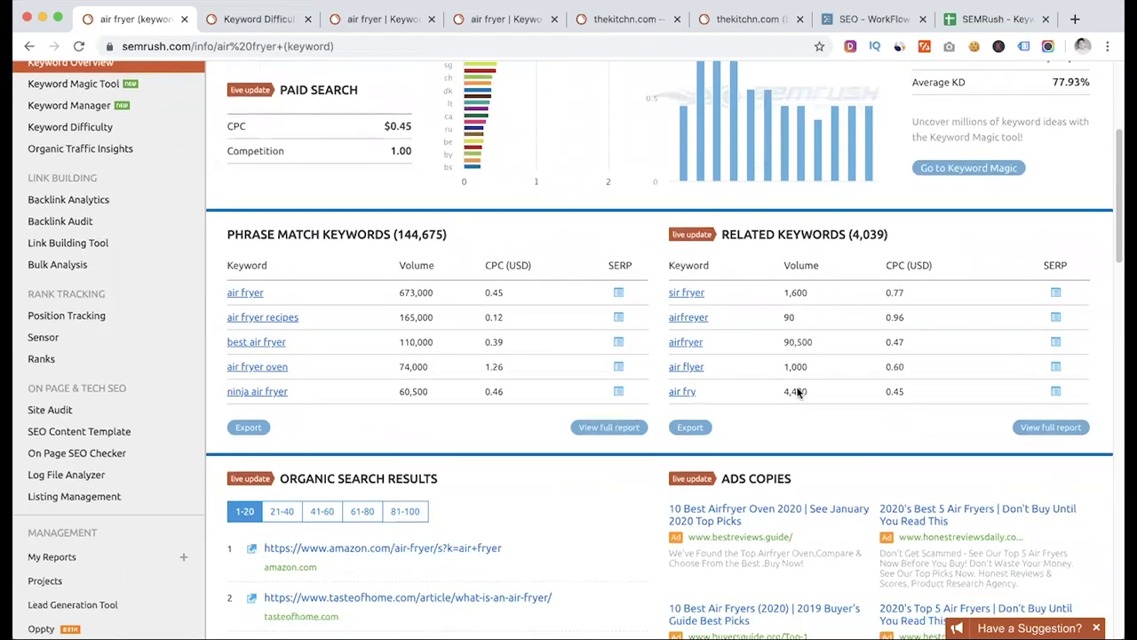
Step: Examine the top organic search results for "air fryer" alongside the keyword's summary metrics
scroll(608, 478, down, 3)
scroll(627, 426, down, 4)
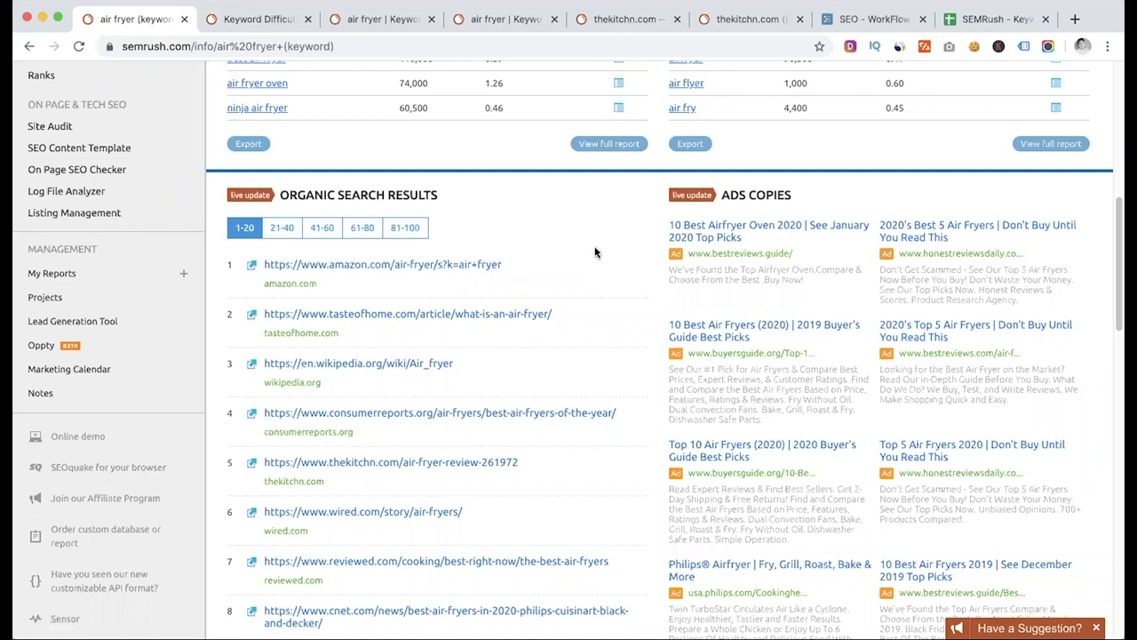
scroll(586, 251, down, 1)
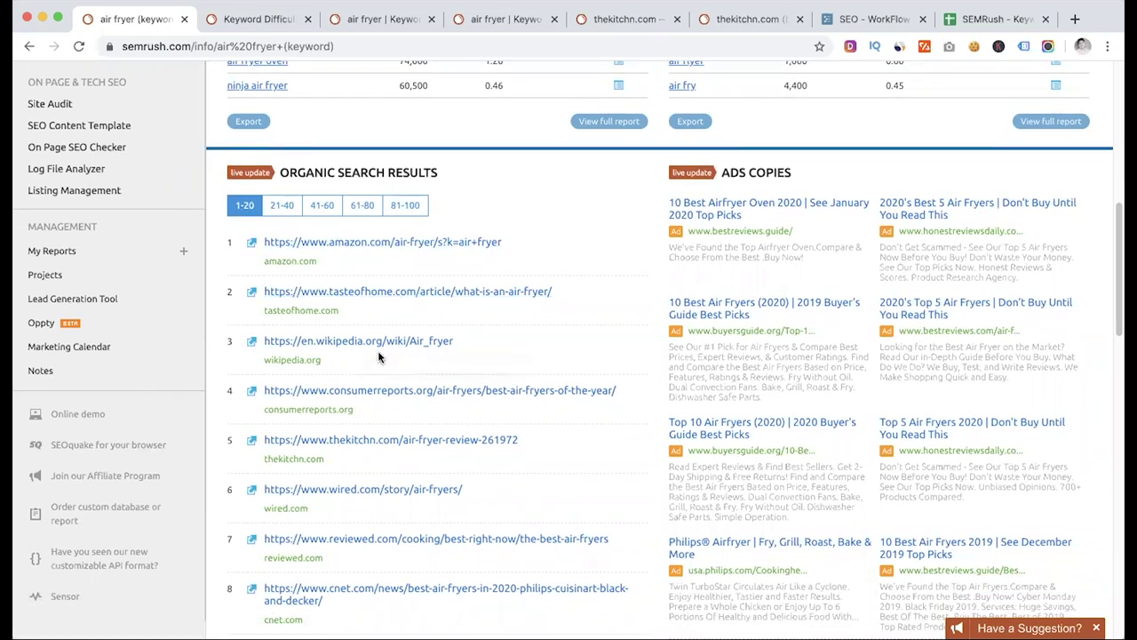
scroll(537, 236, up, 10)
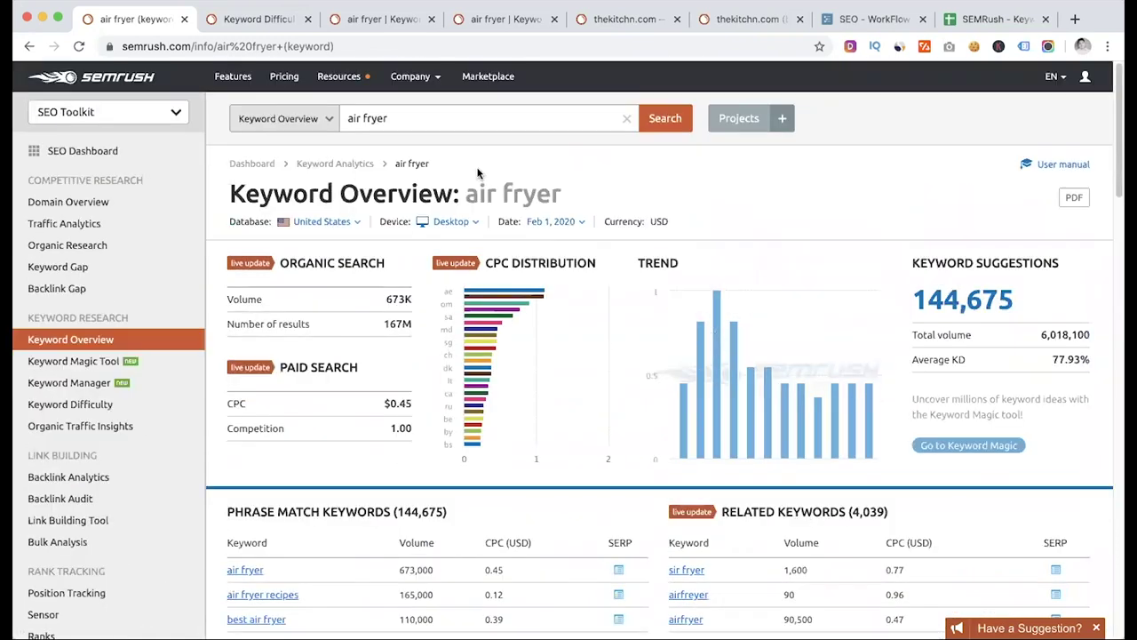
scroll(534, 339, down, 8)
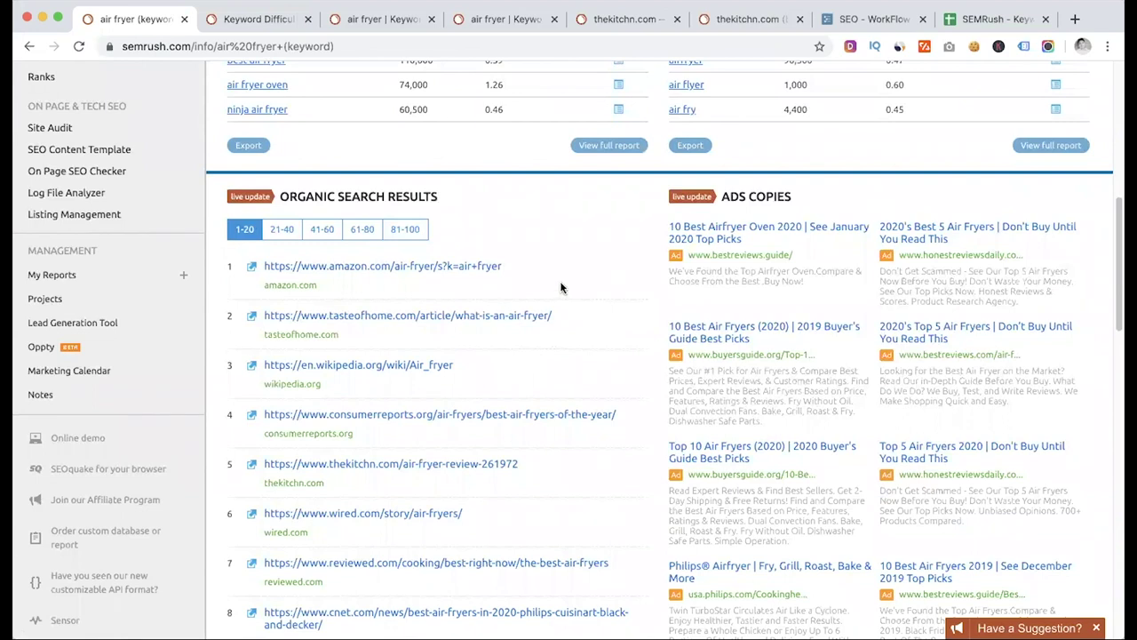
scroll(563, 268, up, 10)
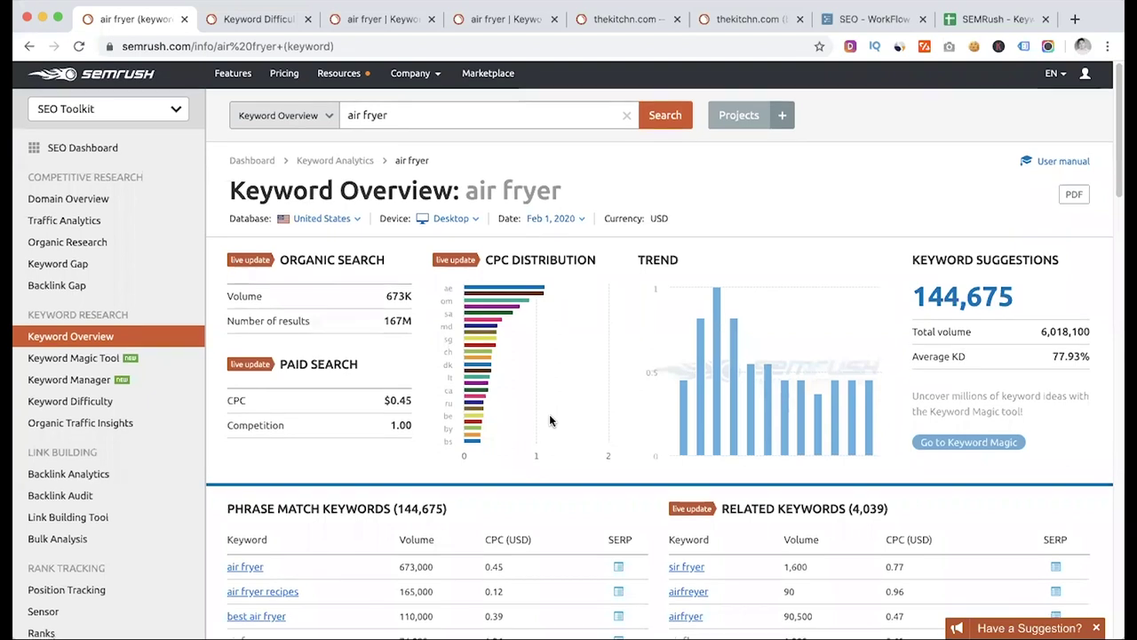
Step: Read through the ranked URLs and domains in the 1-20 organic results, and return to the overview's trend chart
scroll(549, 419, down, 6)
scroll(549, 421, down, 1)
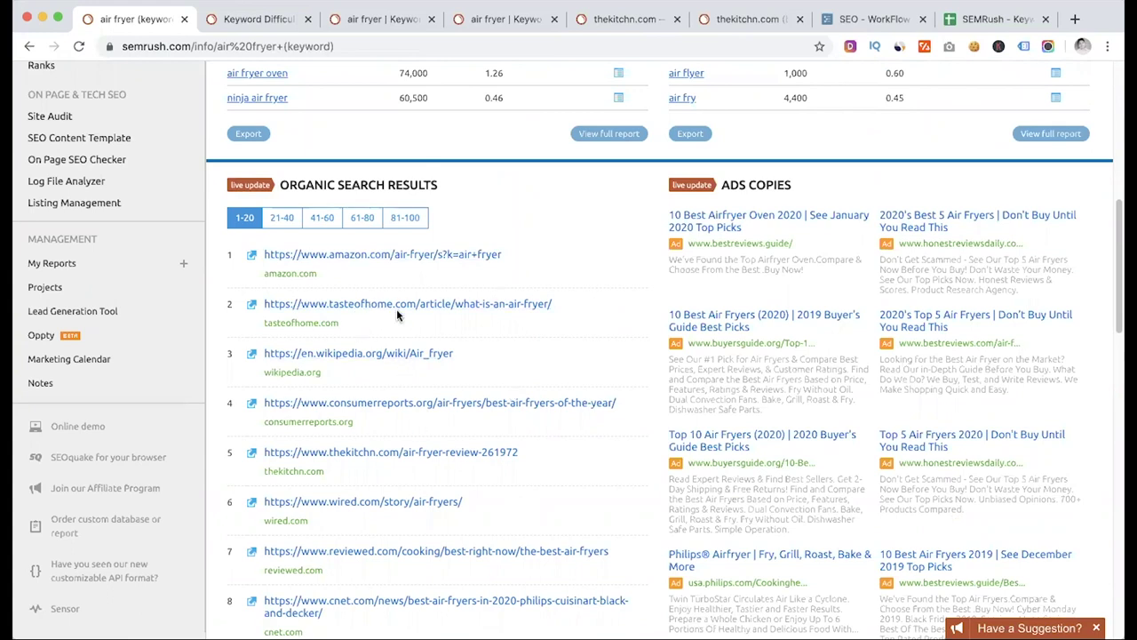
scroll(500, 330, down, 2)
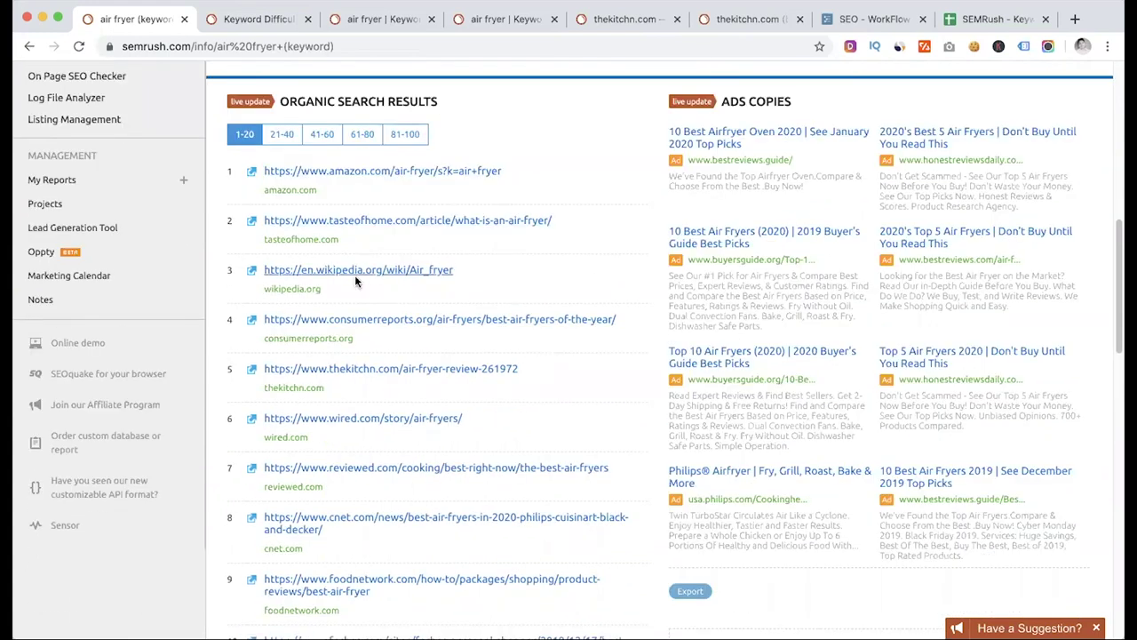
scroll(521, 291, down, 1)
scroll(363, 282, down, 1)
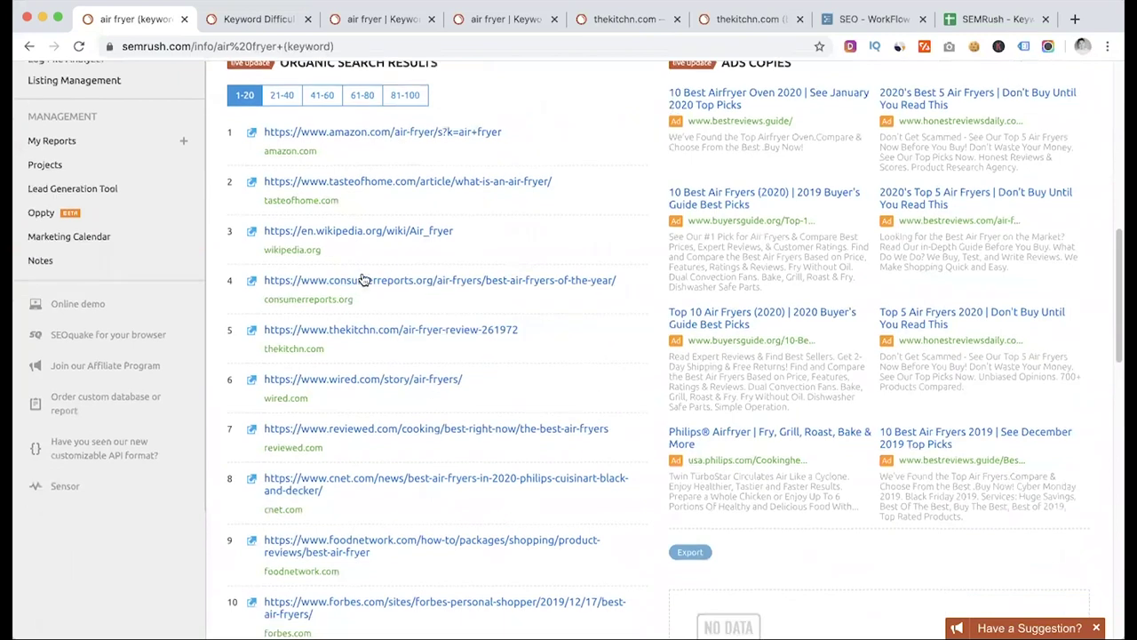
scroll(511, 375, down, 2)
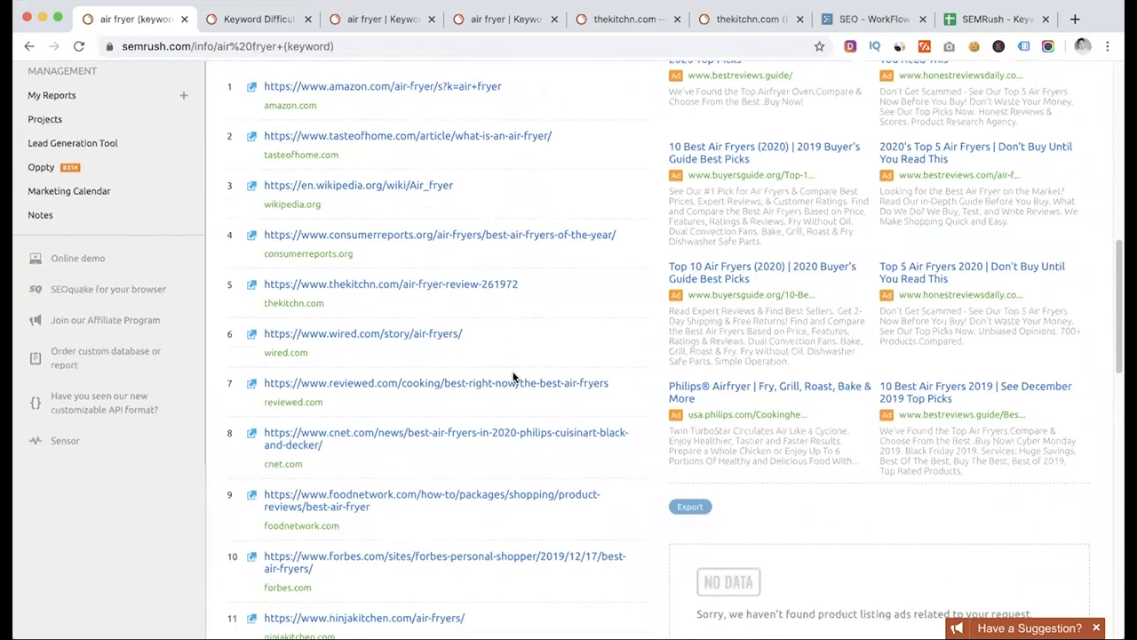
scroll(603, 344, down, 5)
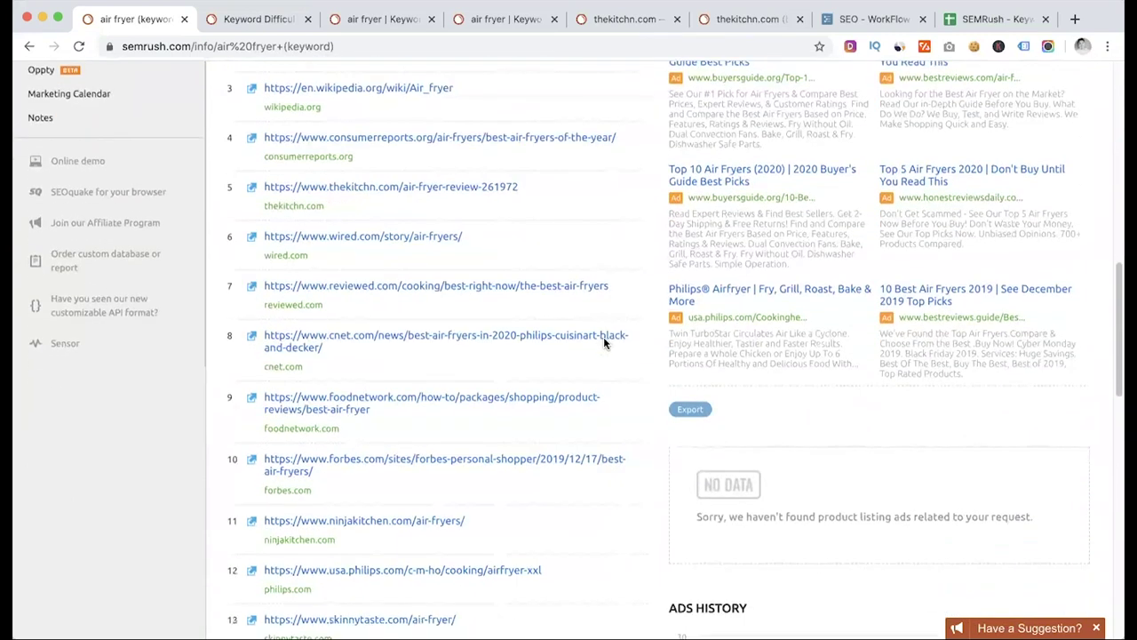
scroll(598, 368, down, 1)
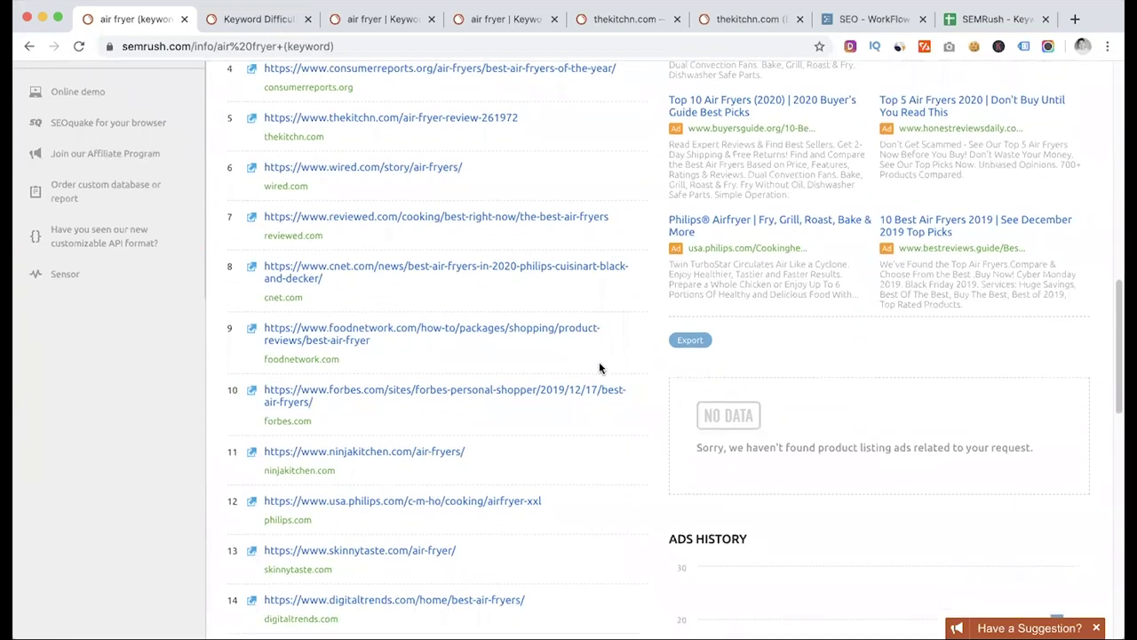
scroll(551, 394, down, 7)
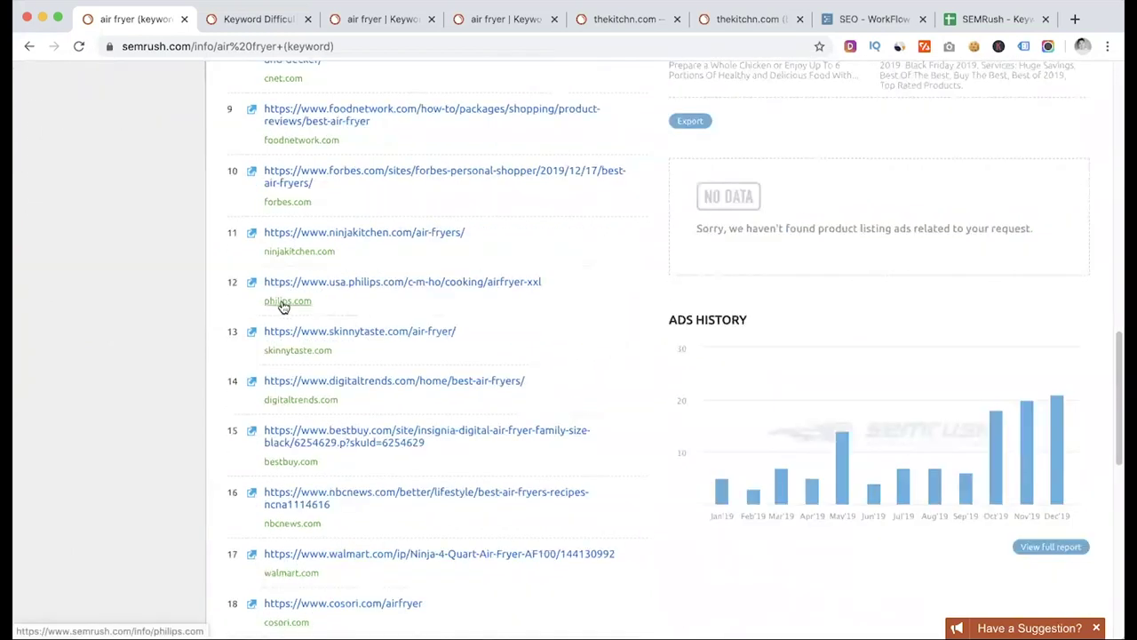
scroll(560, 356, up, 11)
scroll(559, 355, up, 10)
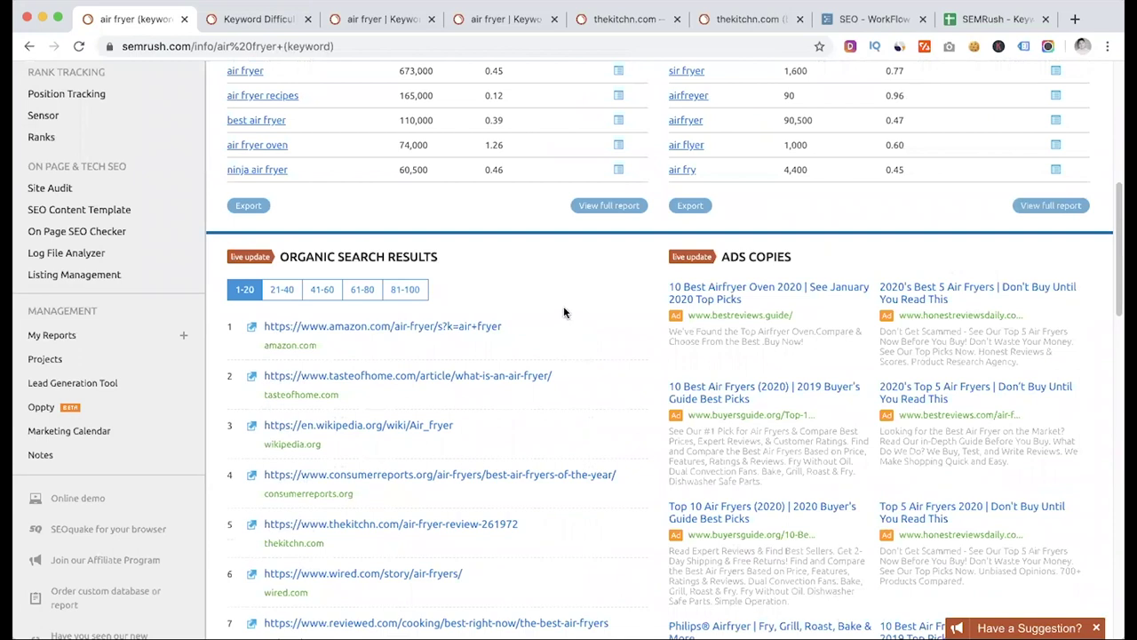
scroll(563, 312, up, 17)
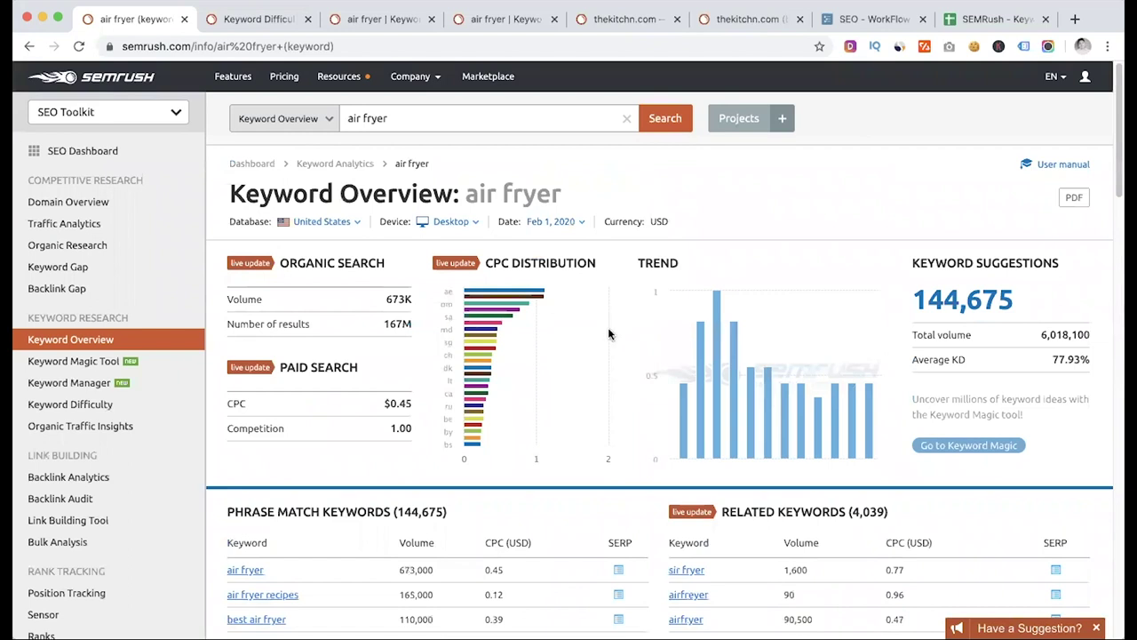
scroll(607, 327, down, 14)
scroll(596, 353, down, 5)
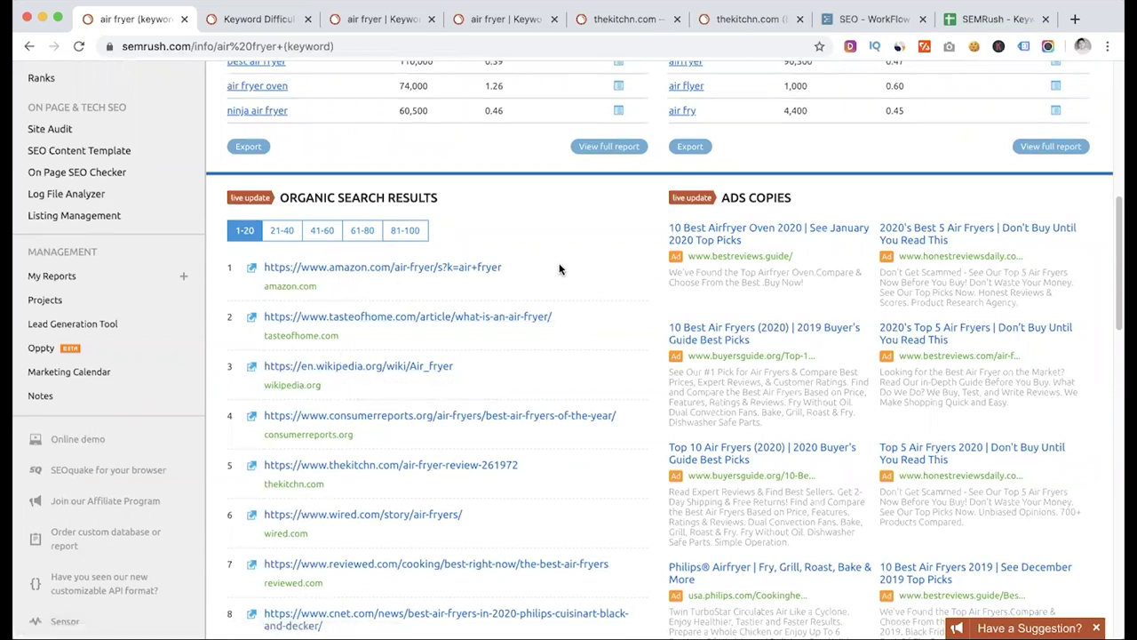
scroll(559, 268, up, 10)
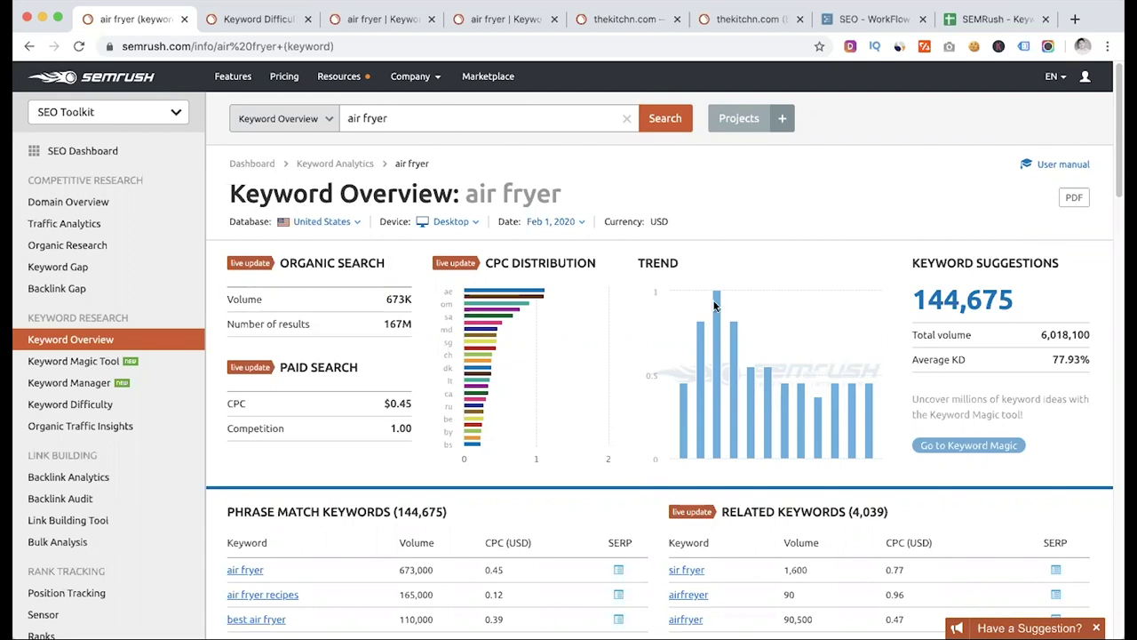
Step: Examine the ad copies for "air fryer", highlighting the first ad's headline and description while reading
scroll(558, 342, down, 4)
scroll(557, 338, down, 4)
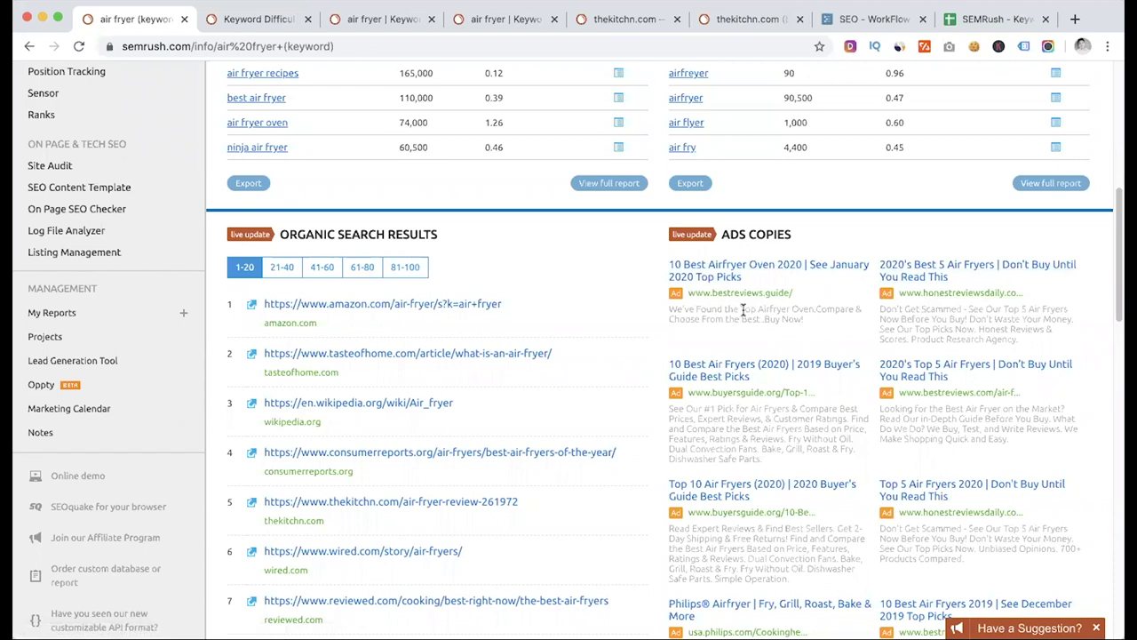
drag(749, 278, 657, 272)
click(632, 274)
triple_click(680, 306)
click(658, 316)
scroll(645, 344, down, 5)
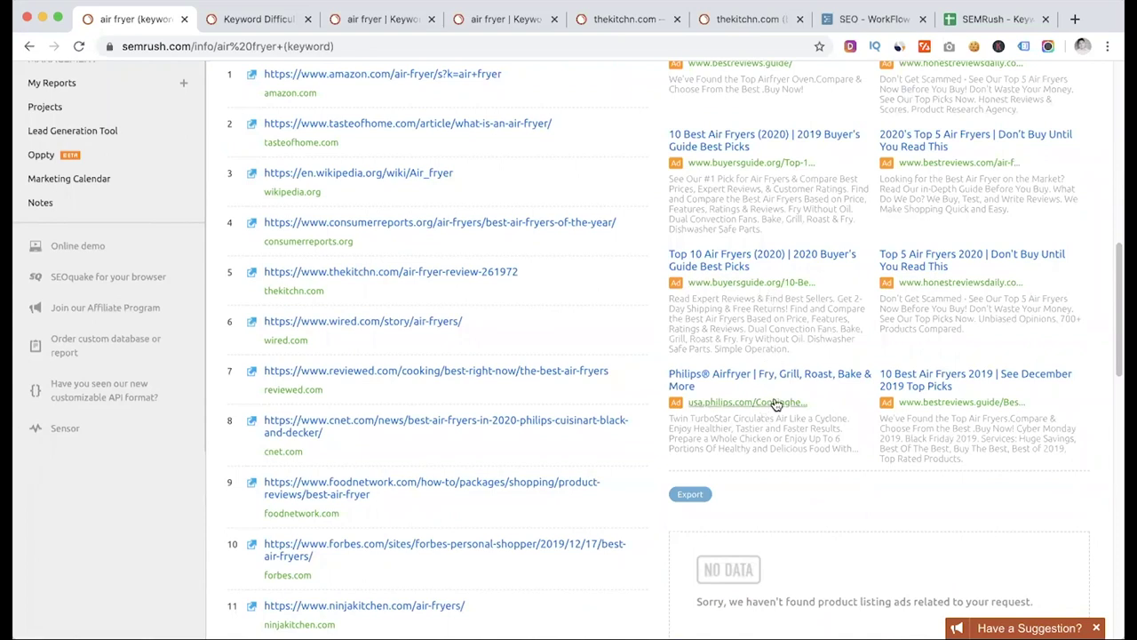
scroll(799, 426, up, 5)
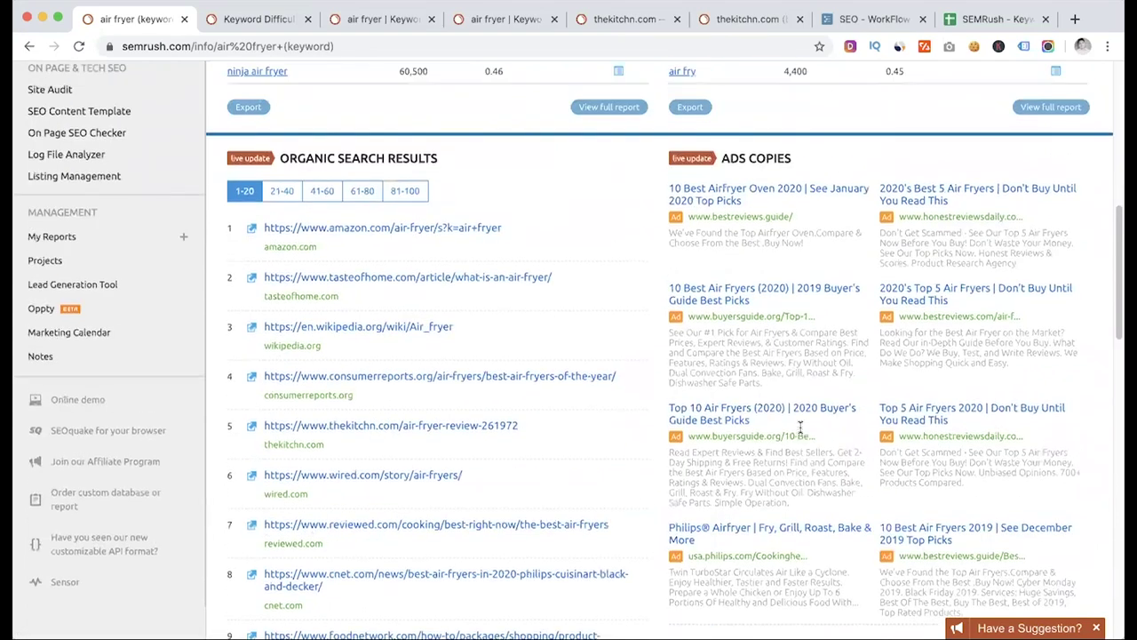
scroll(608, 364, up, 2)
scroll(607, 364, up, 1)
Step: Examine the monthly bars of the Ads History chart, and return to the keyword's summary metrics
scroll(607, 364, down, 10)
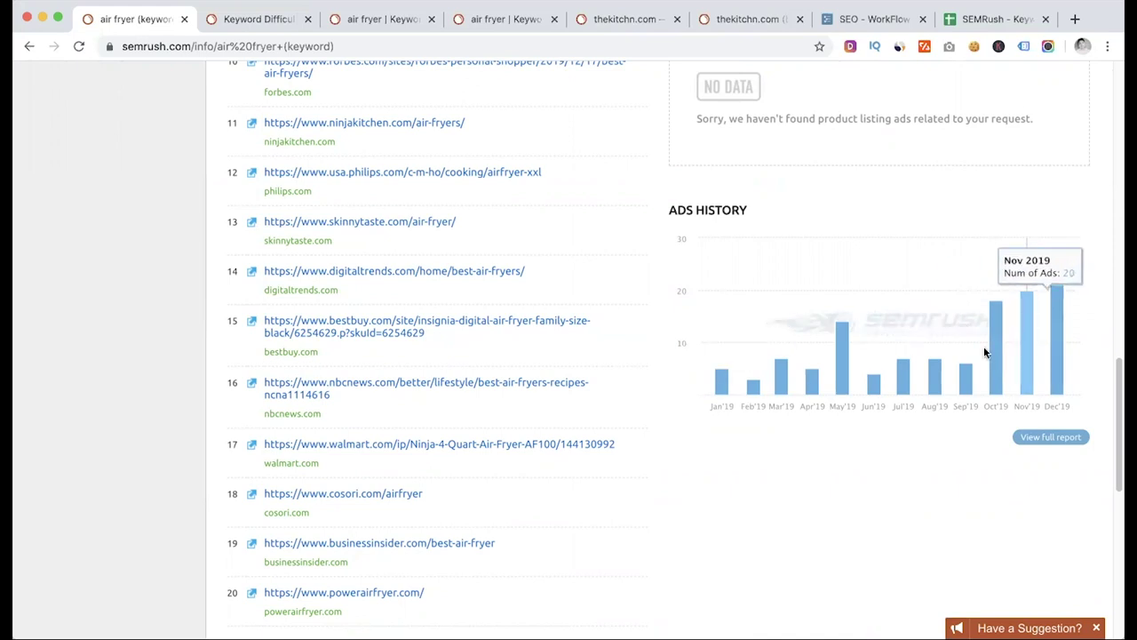
scroll(667, 427, up, 7)
scroll(667, 426, up, 7)
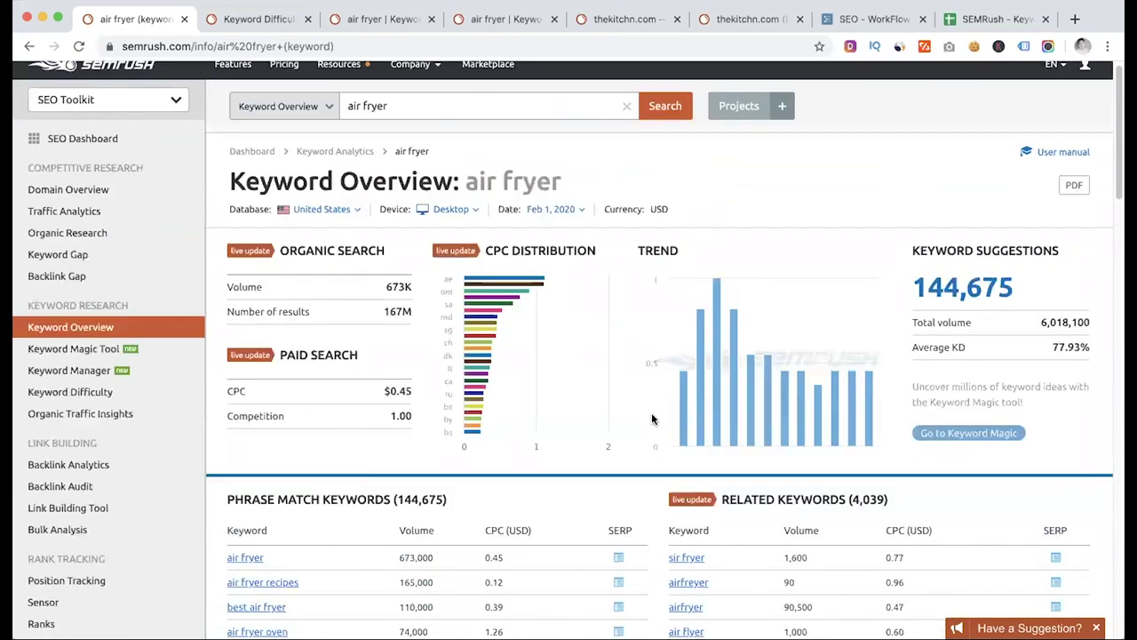
Step: Check the phrase match keywords table in the "air fryer" overview, and switch to its full Keyword Magic Tool report
scroll(634, 397, up, 1)
scroll(634, 397, down, 5)
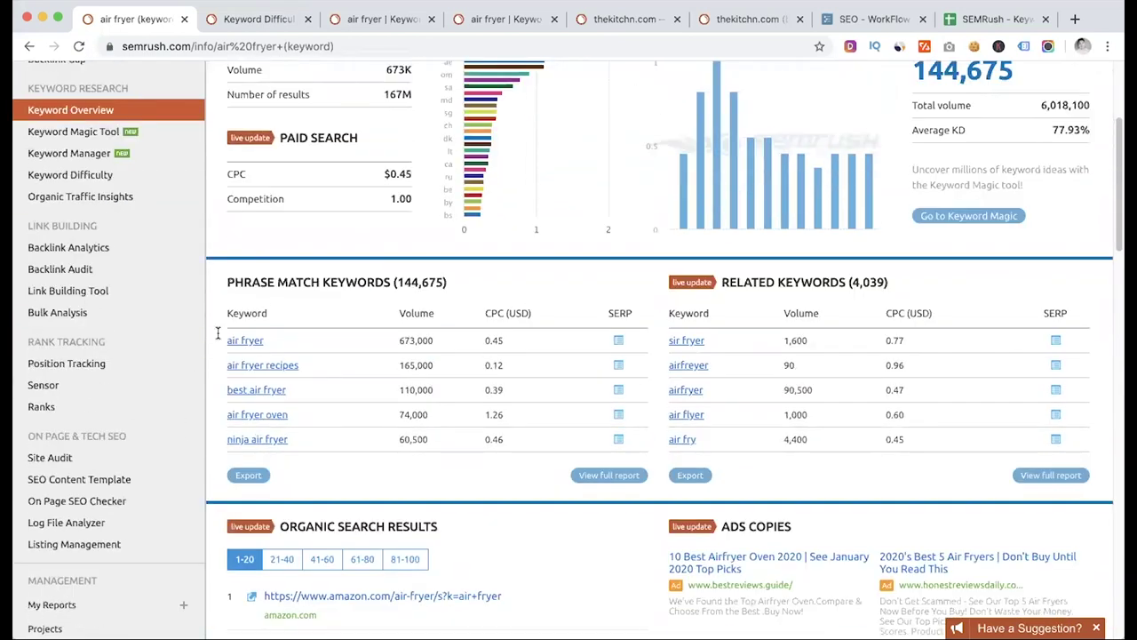
click(267, 20)
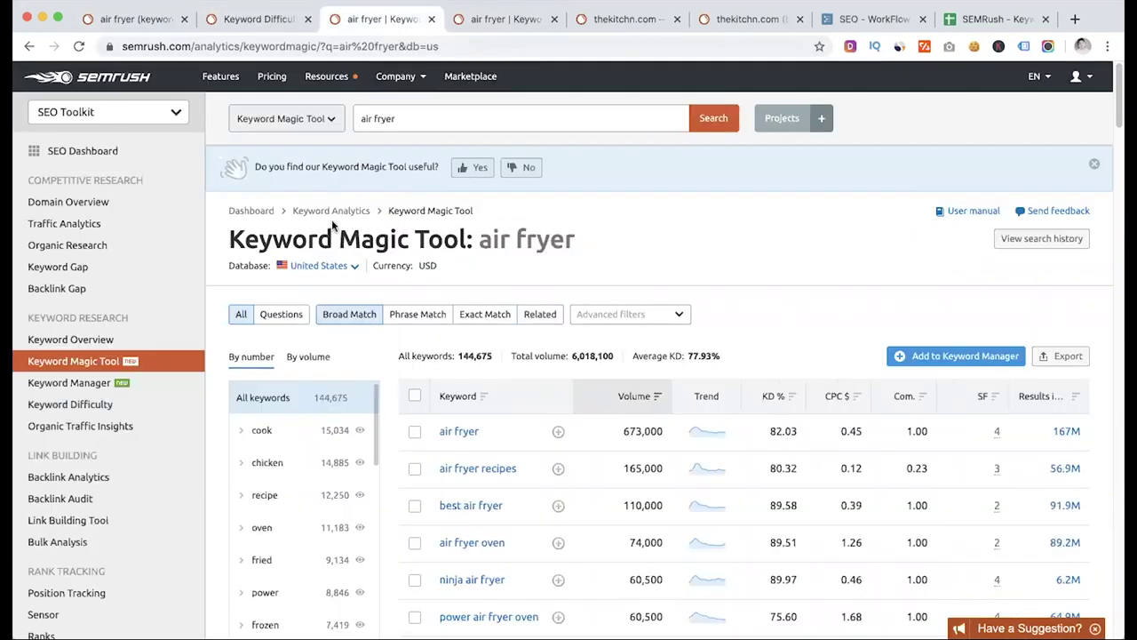
click(124, 19)
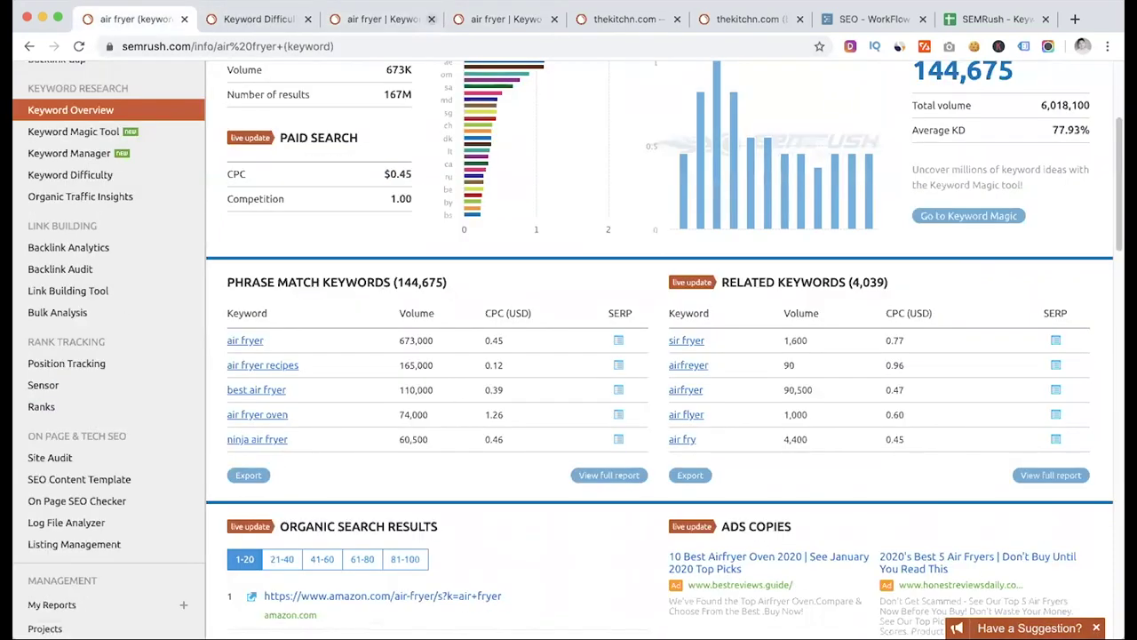
click(382, 19)
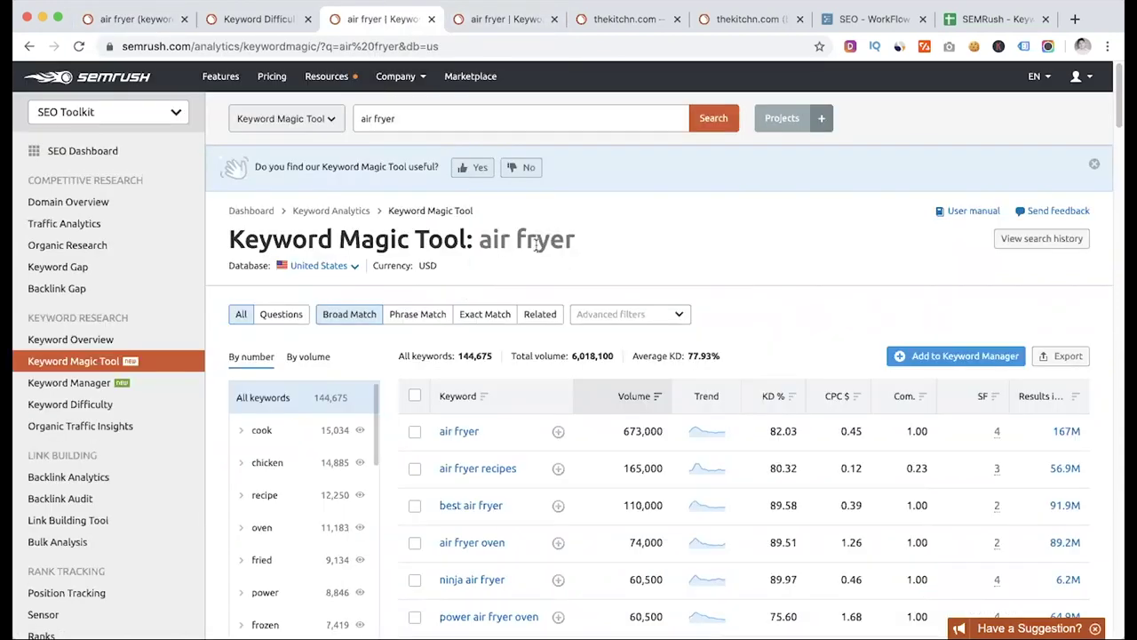
Step: Examine the broad match keywords for "air fryer", and consult the SEMRush outline in WorkFlowy before returning to the list
scroll(444, 266, down, 1)
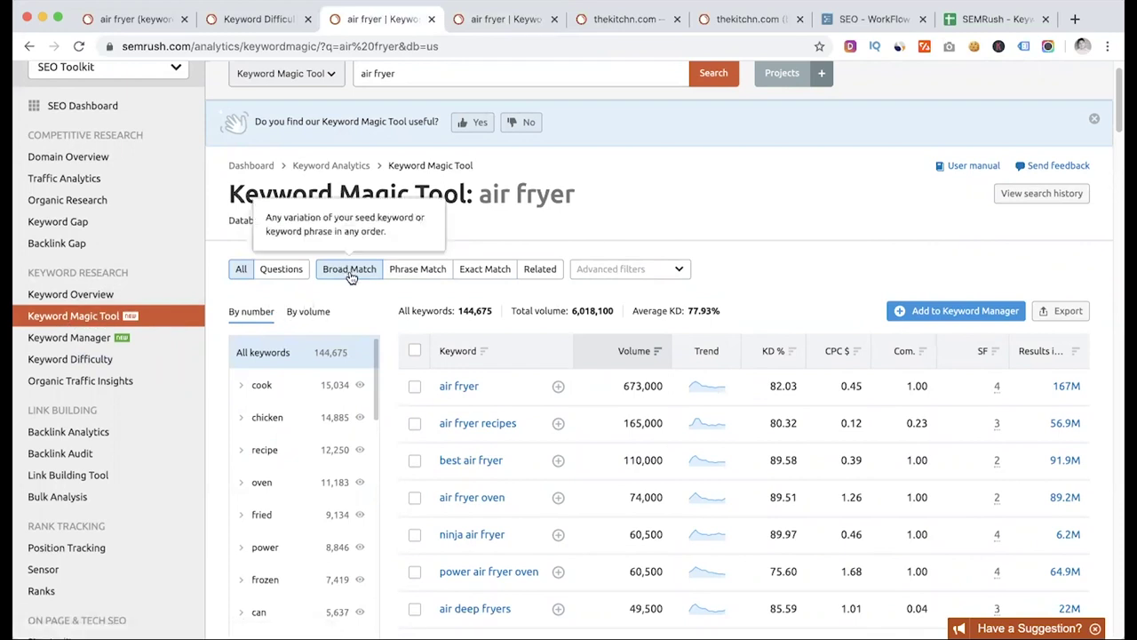
scroll(392, 317, down, 1)
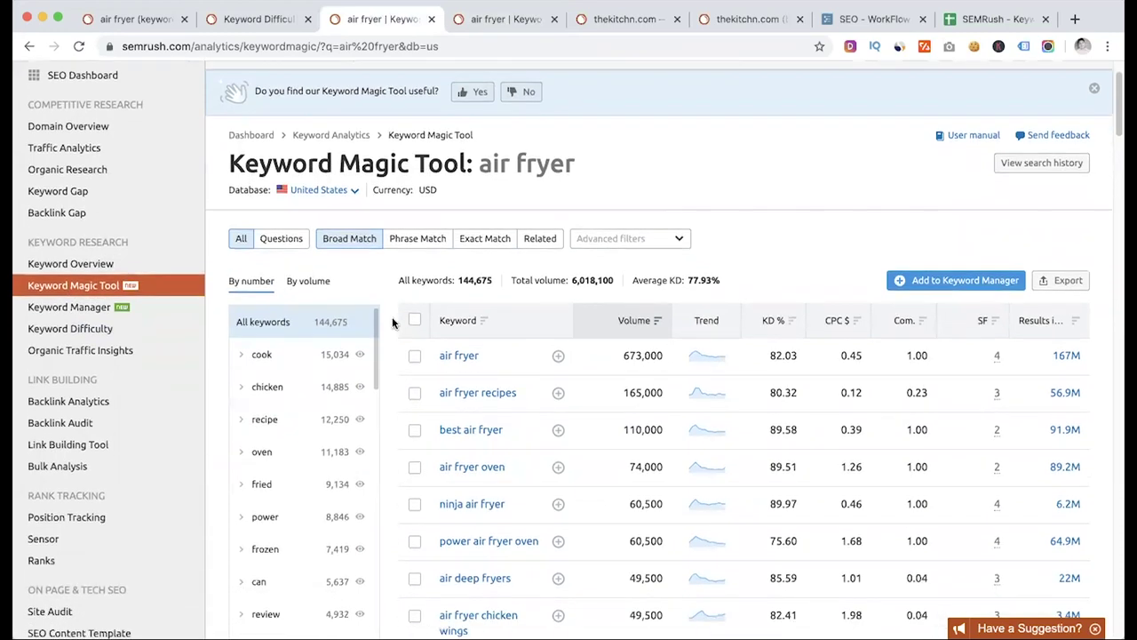
scroll(392, 316, down, 1)
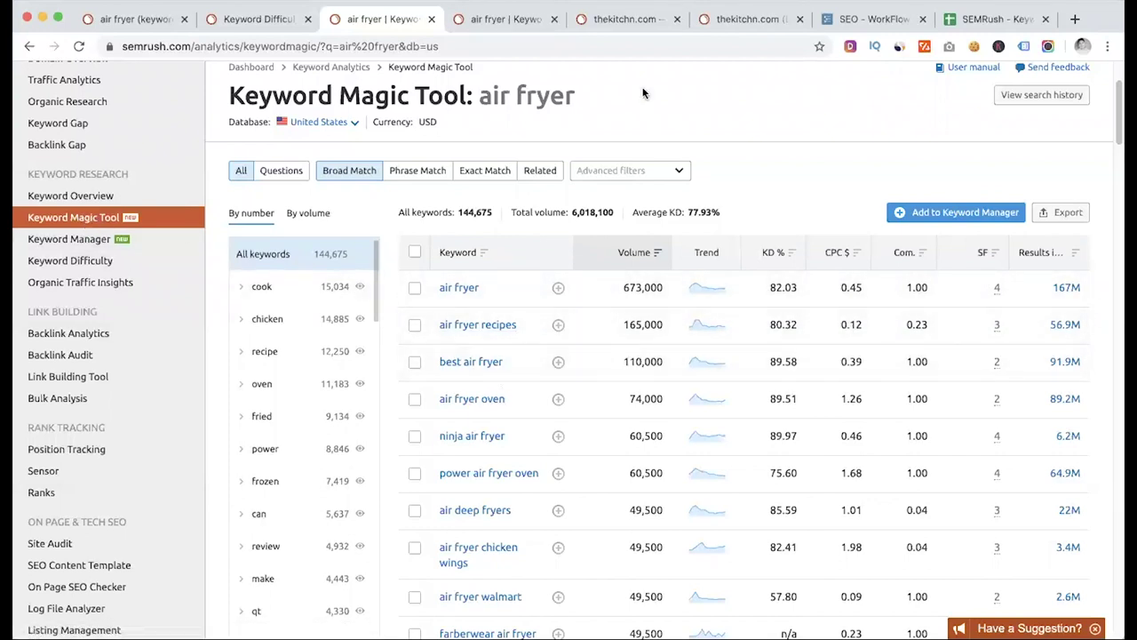
click(878, 19)
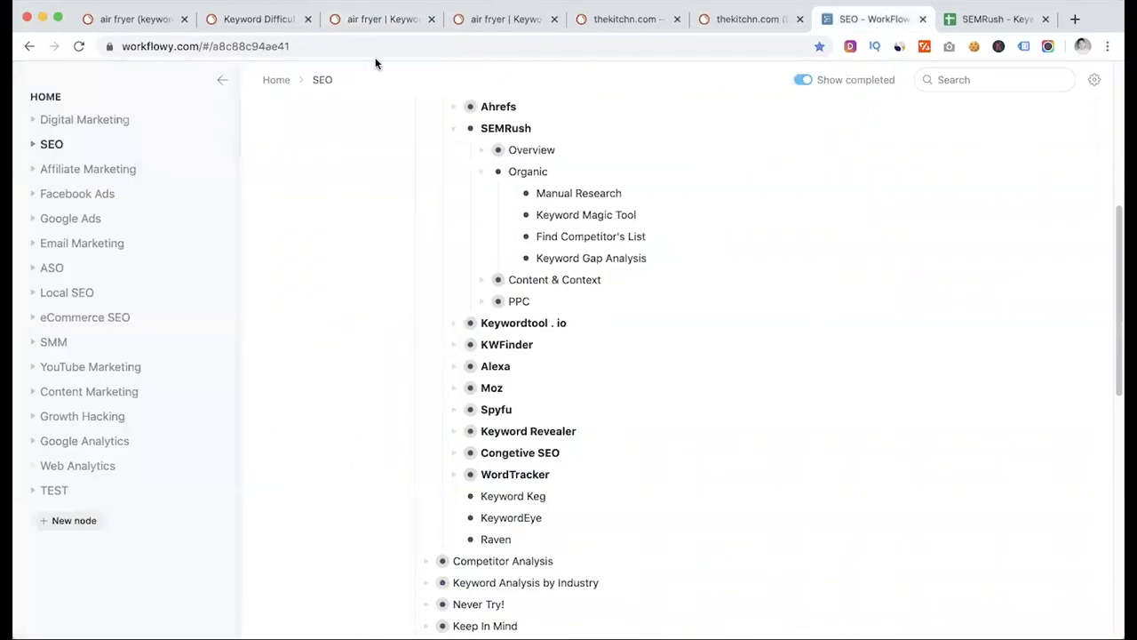
click(382, 19)
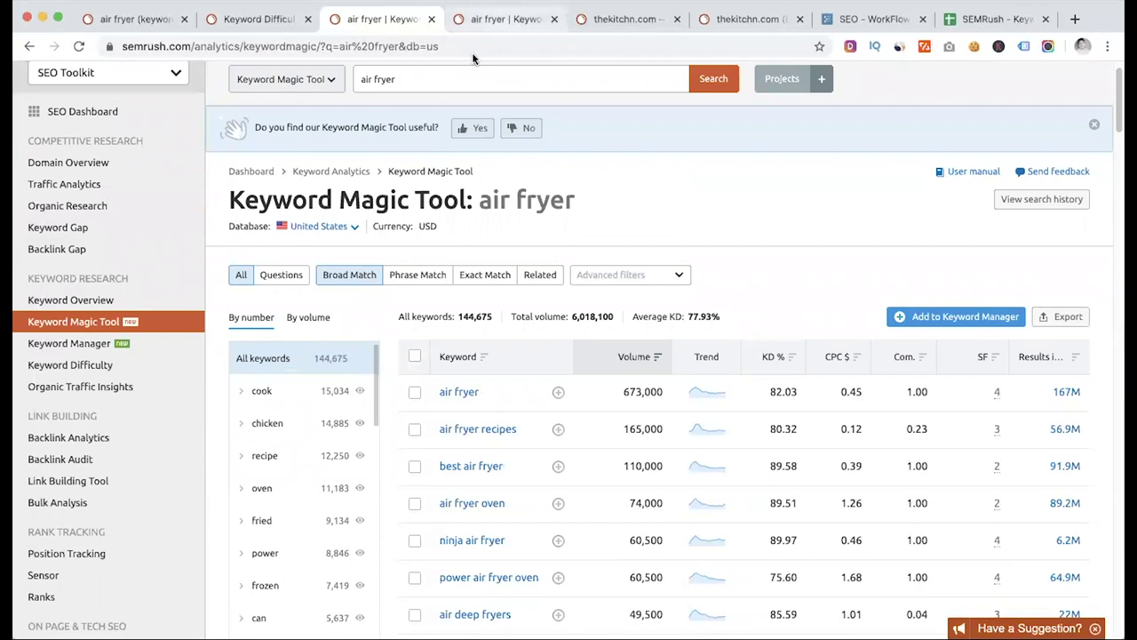
Step: Compare the overview's related keywords with the full Related report for "air fryer", reading through its keywords and metrics
click(497, 22)
click(135, 20)
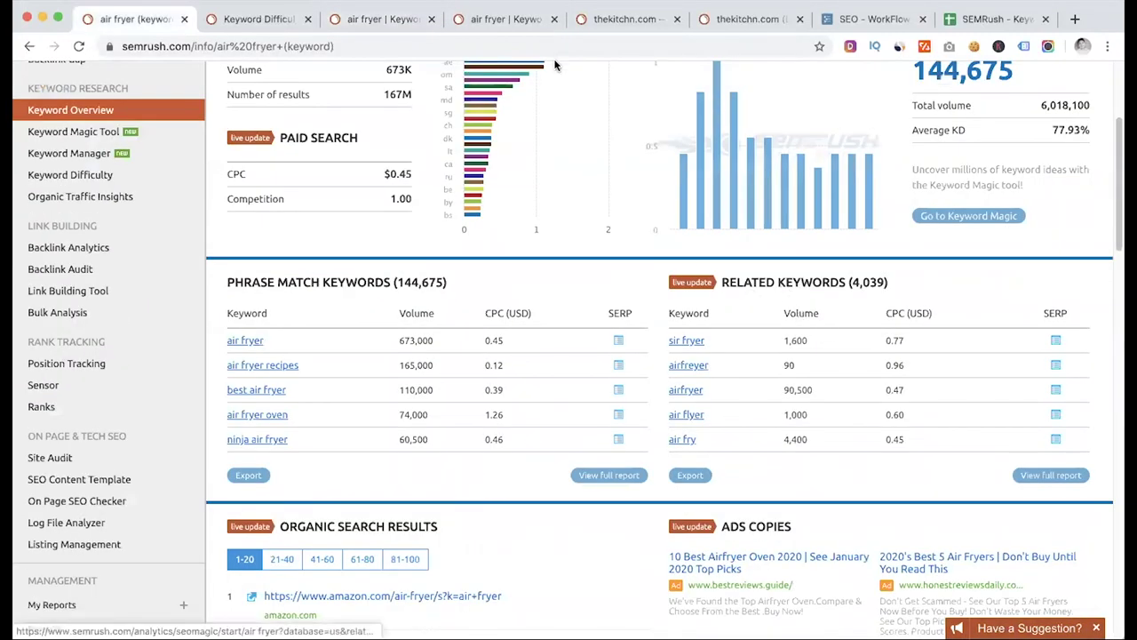
click(502, 19)
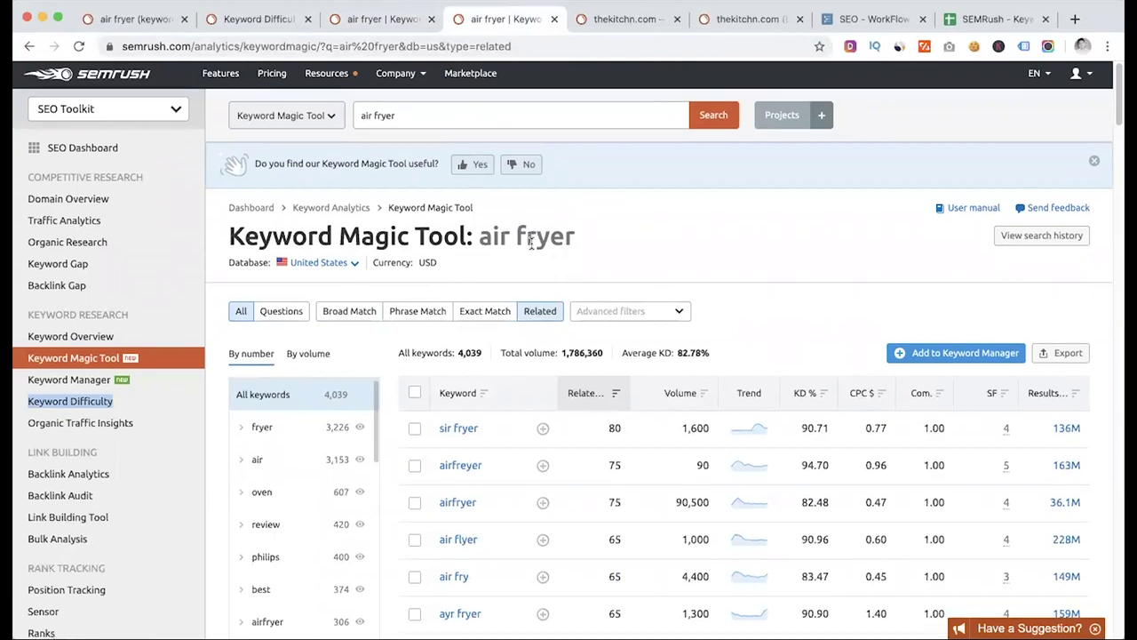
scroll(530, 244, down, 1)
scroll(521, 310, down, 1)
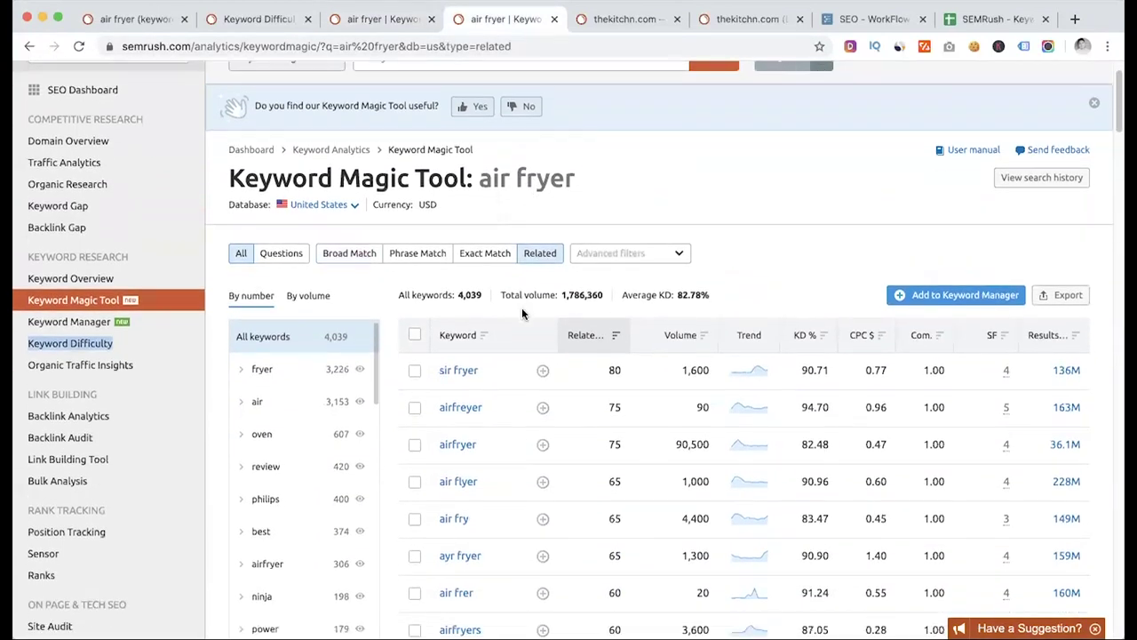
scroll(516, 295, down, 1)
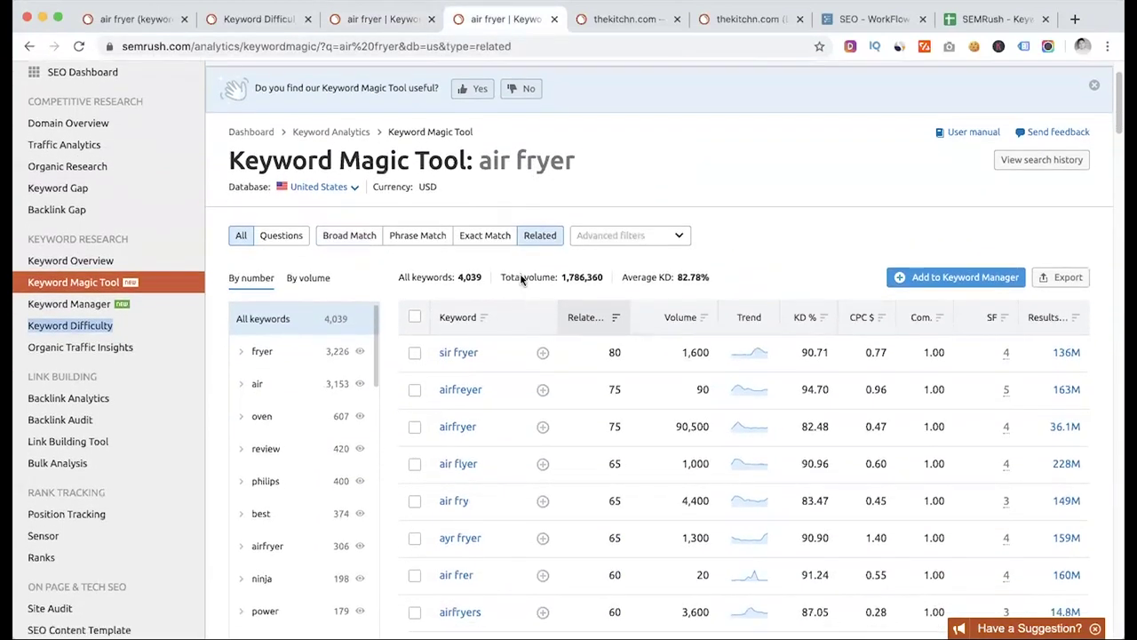
scroll(520, 279, down, 1)
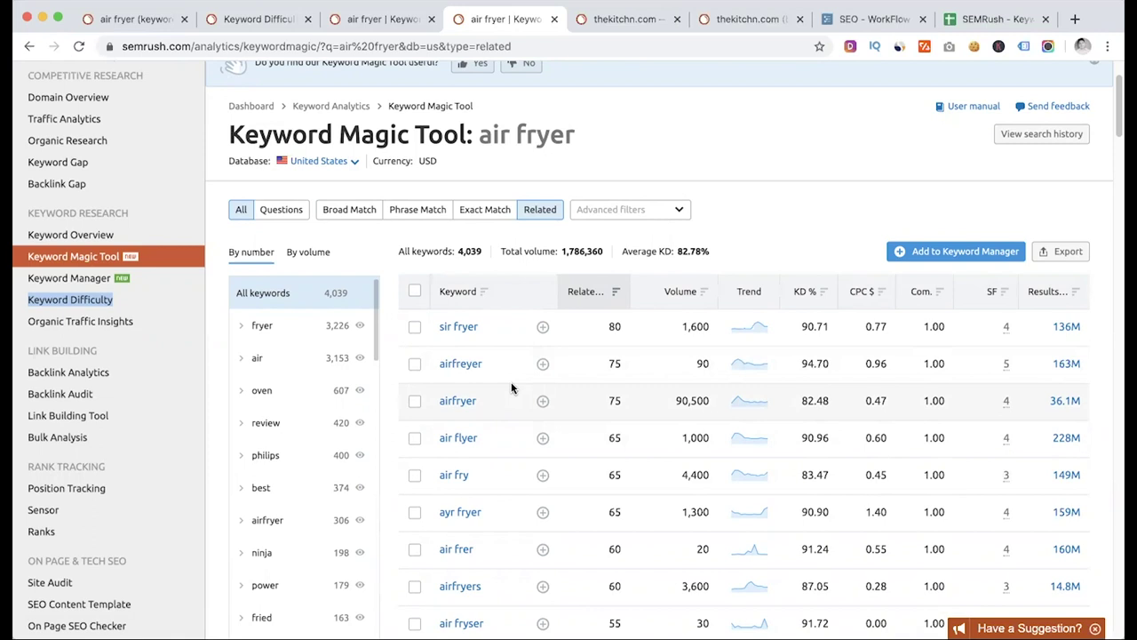
scroll(510, 388, down, 5)
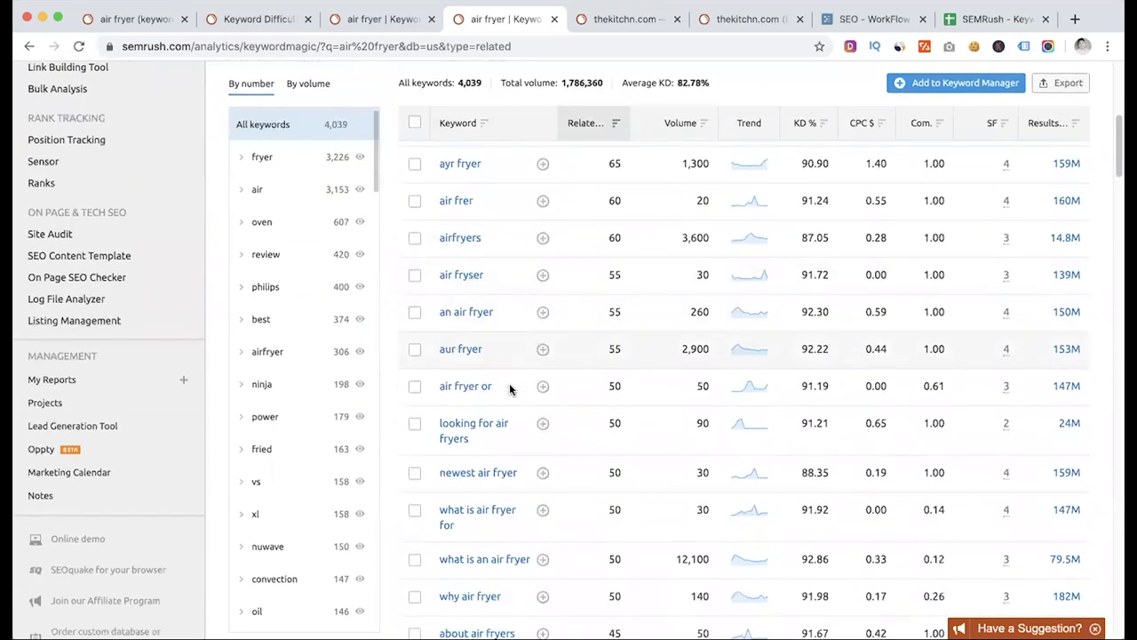
scroll(509, 383, down, 3)
Step: Return to the broad match report for "air fryer" and narrow the keywords to the "review" group
click(382, 19)
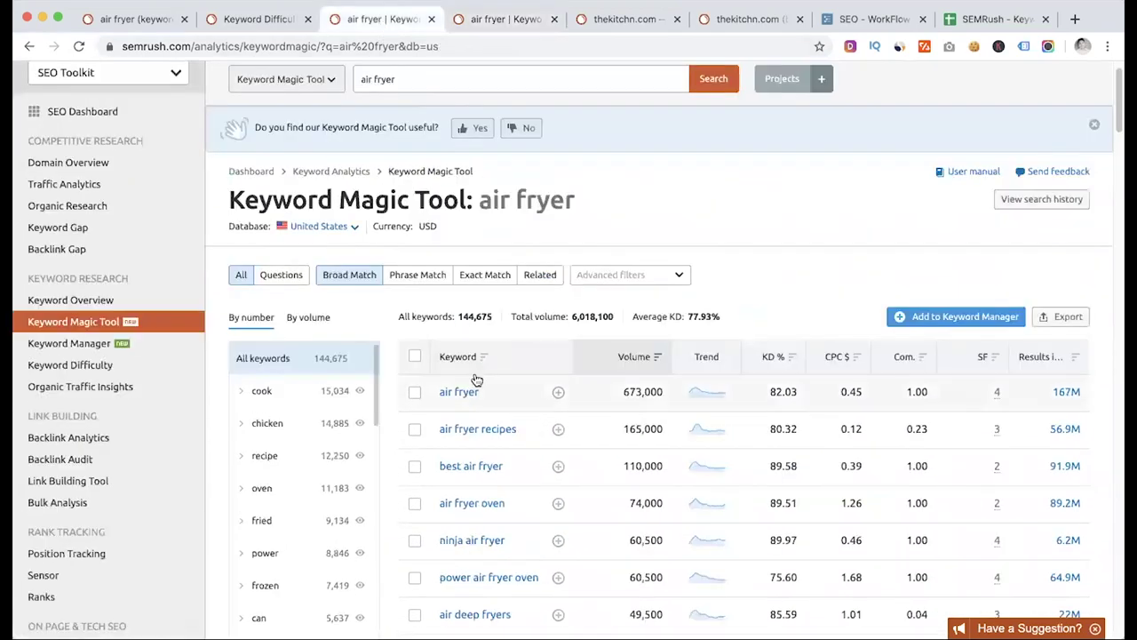
scroll(525, 368, down, 2)
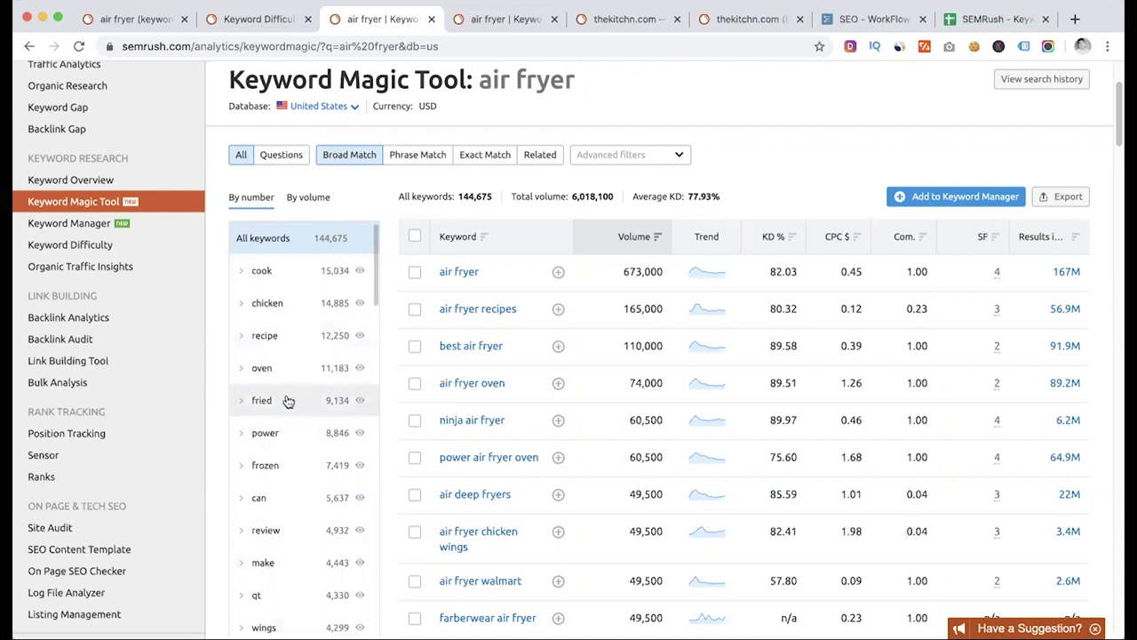
scroll(281, 479, down, 1)
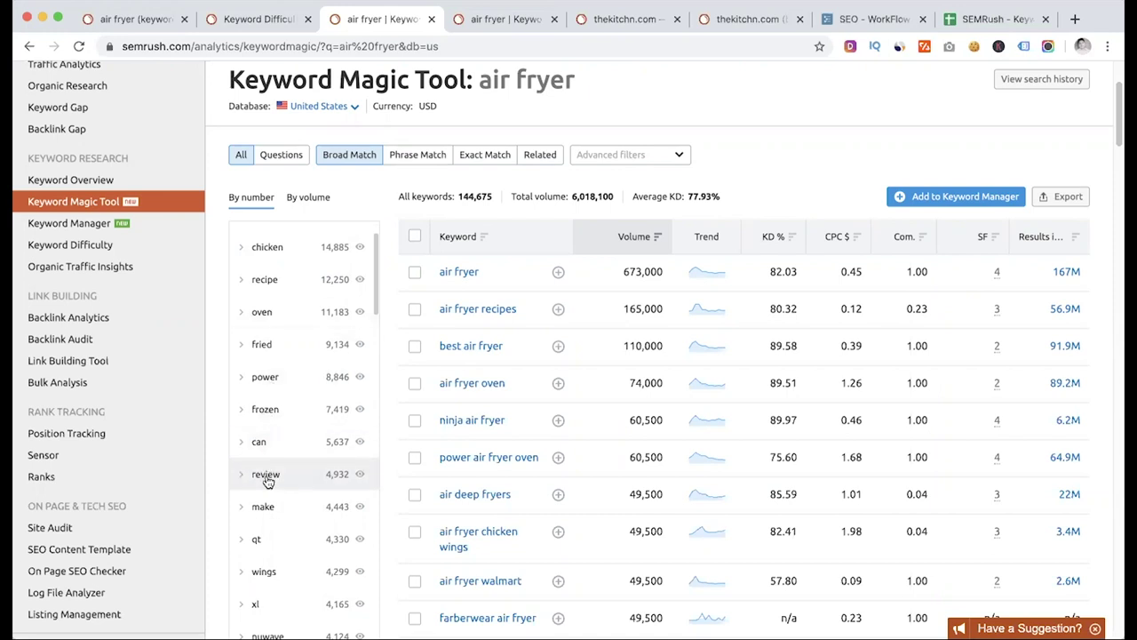
click(266, 475)
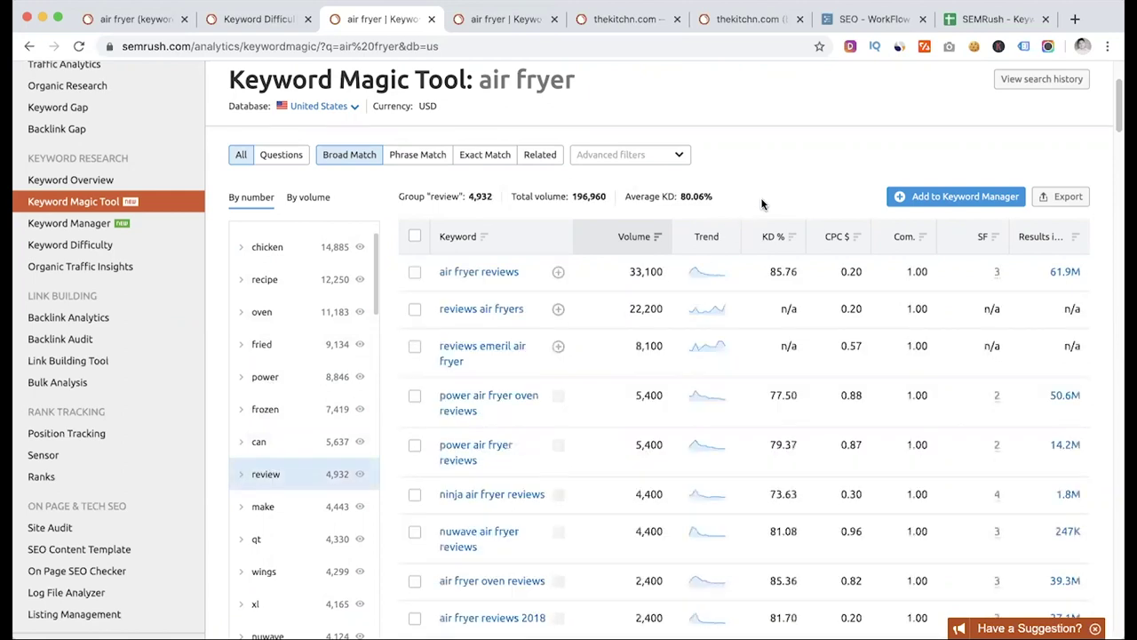
Step: Read through the "review" group's keywords with their volume and keyword difficulty, and return to the start of the report
scroll(761, 205, up, 2)
scroll(688, 228, down, 2)
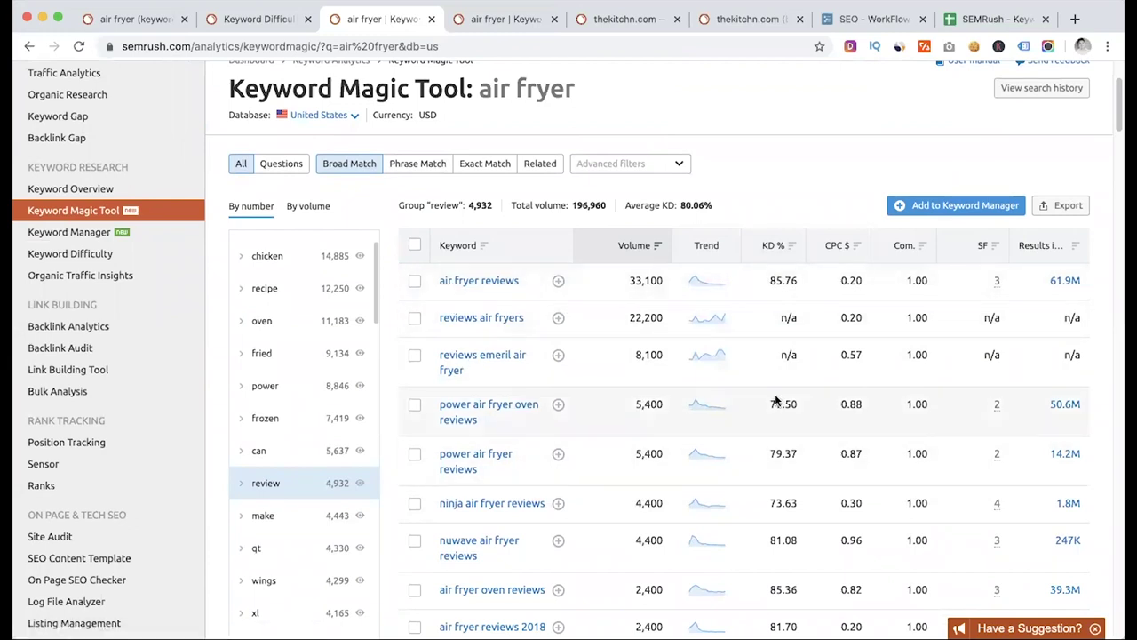
scroll(774, 402, down, 1)
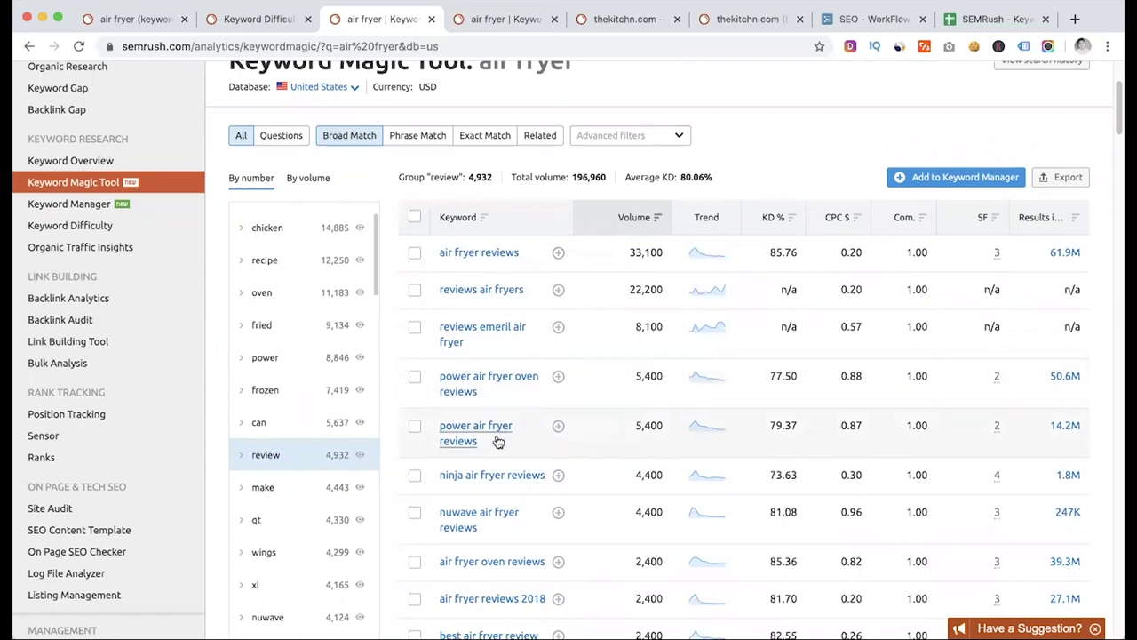
scroll(774, 437, down, 2)
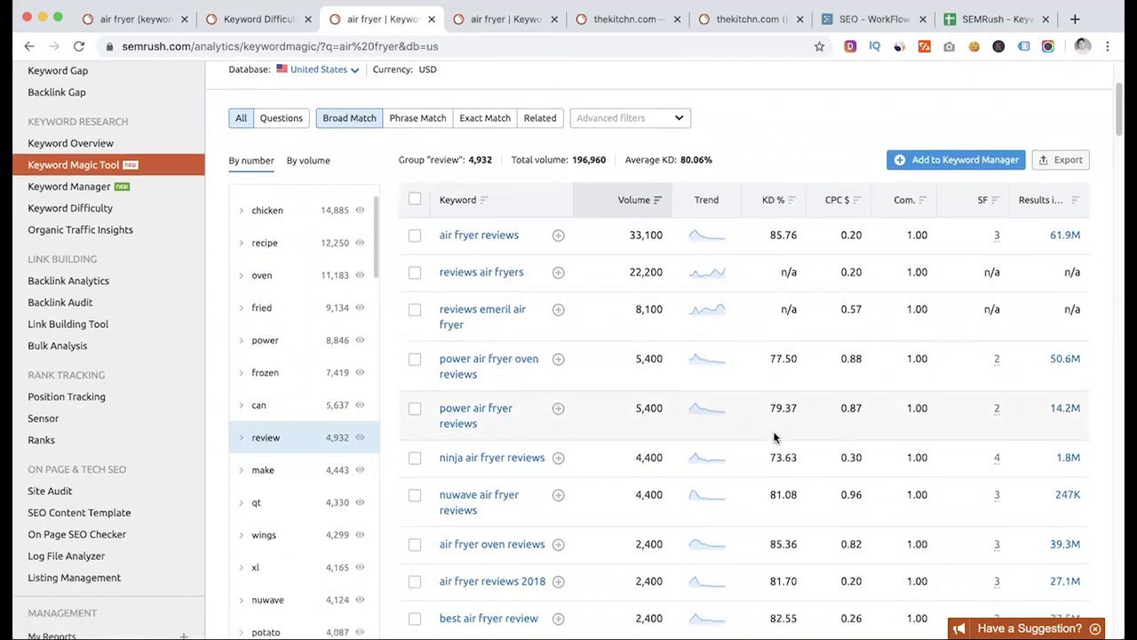
scroll(774, 432, down, 1)
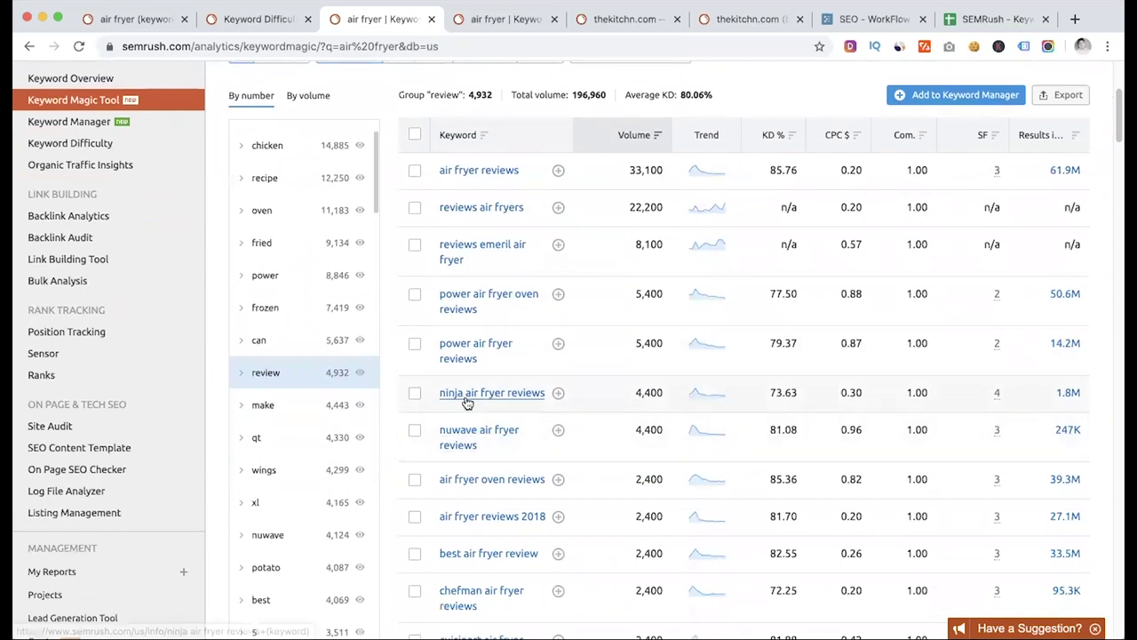
scroll(800, 451, down, 3)
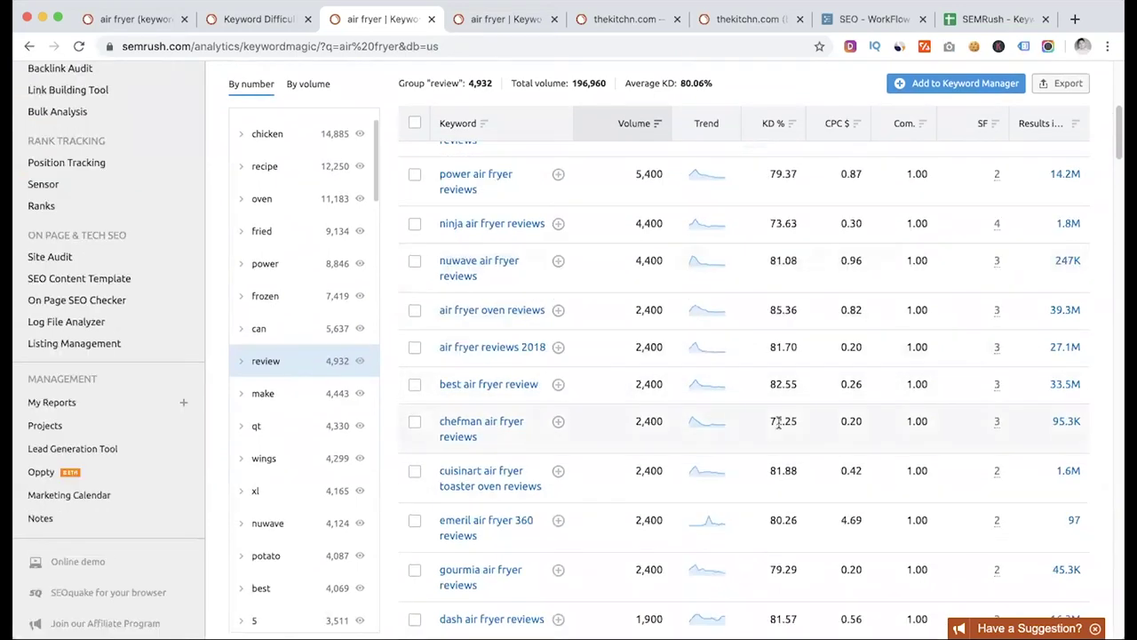
scroll(794, 469, down, 6)
scroll(793, 468, down, 9)
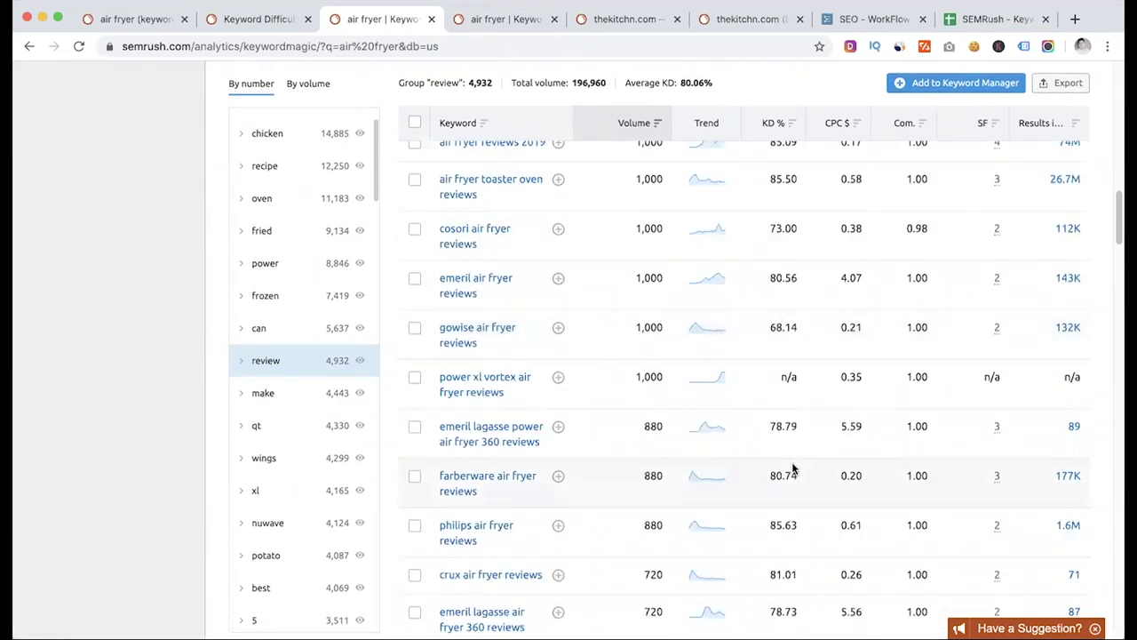
scroll(784, 453, down, 15)
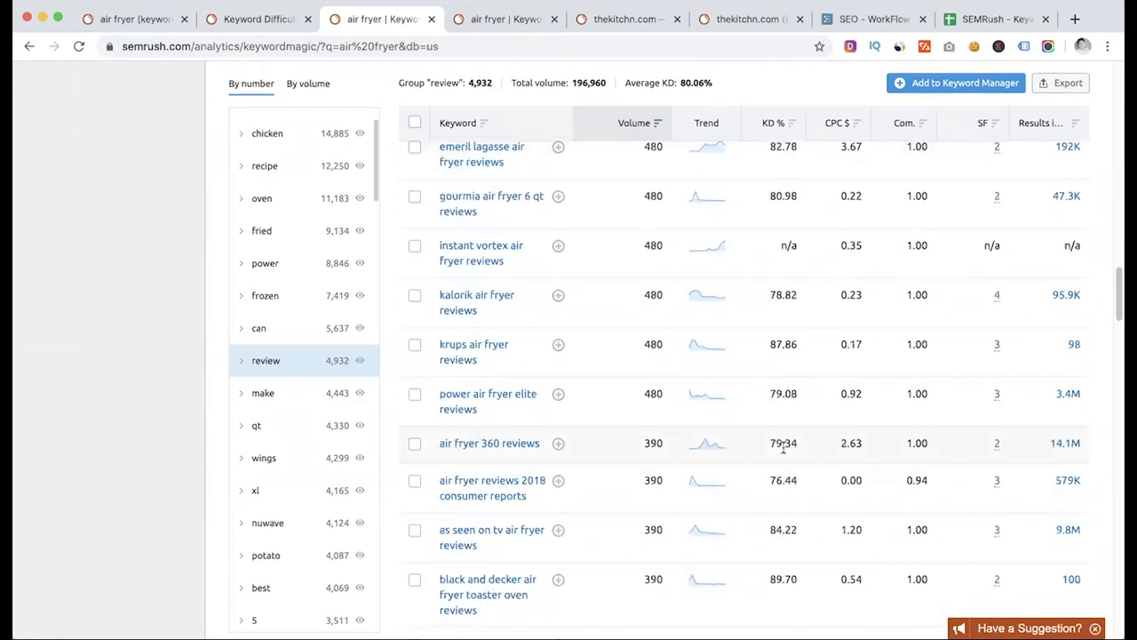
scroll(782, 453, down, 13)
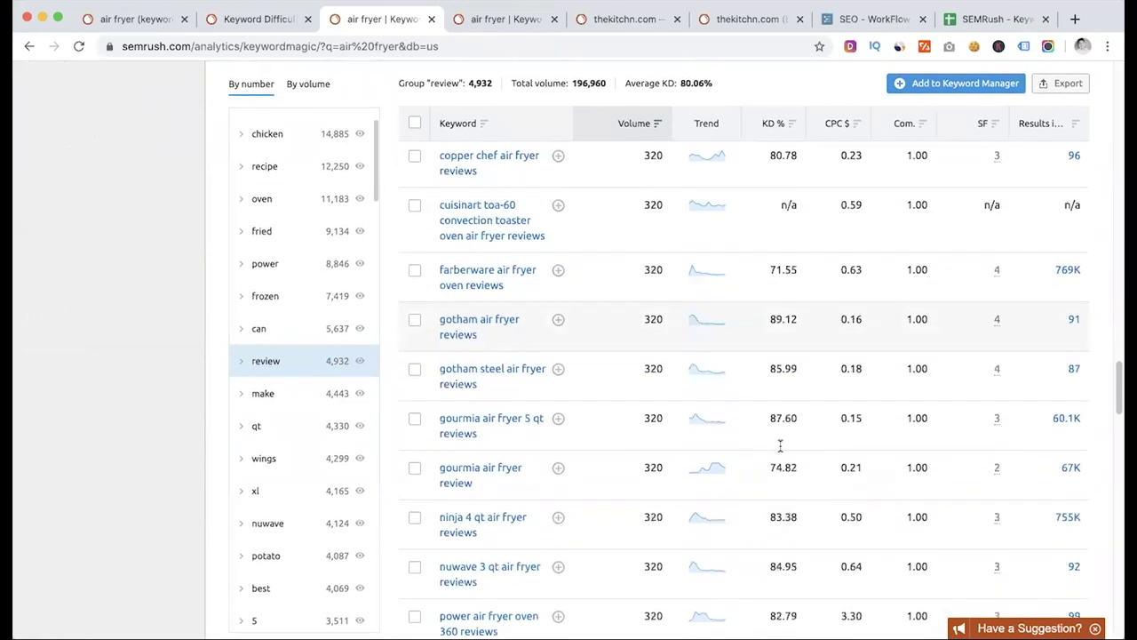
scroll(780, 446, up, 20)
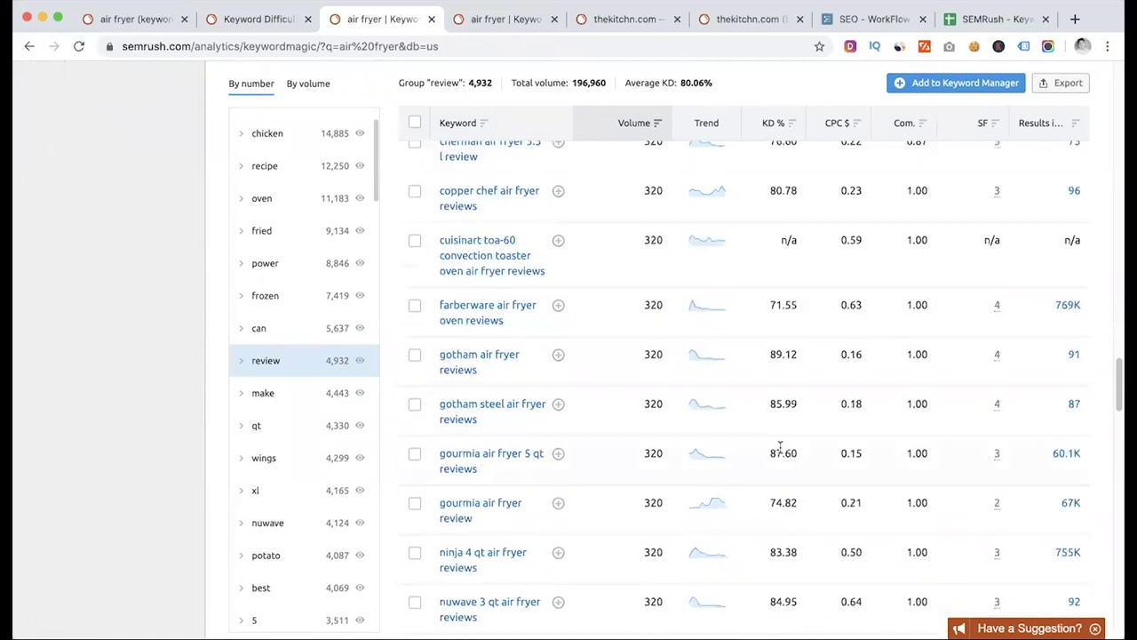
scroll(780, 449, up, 15)
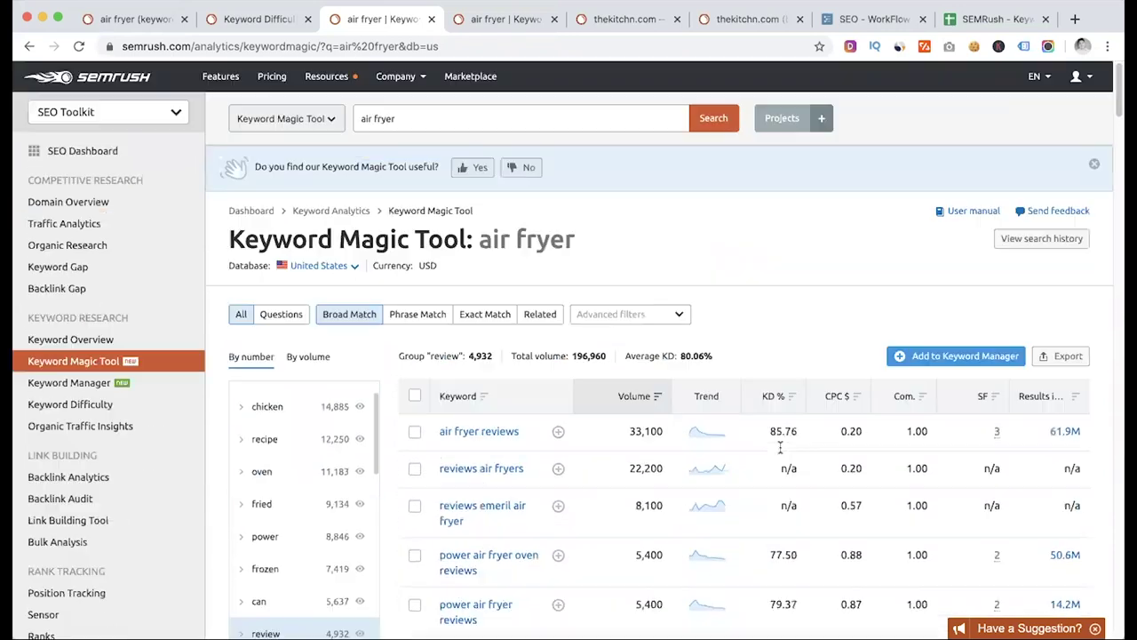
Step: Open the advanced filters and apply a minimum words count of 4 to the broad match keywords
scroll(691, 271, down, 1)
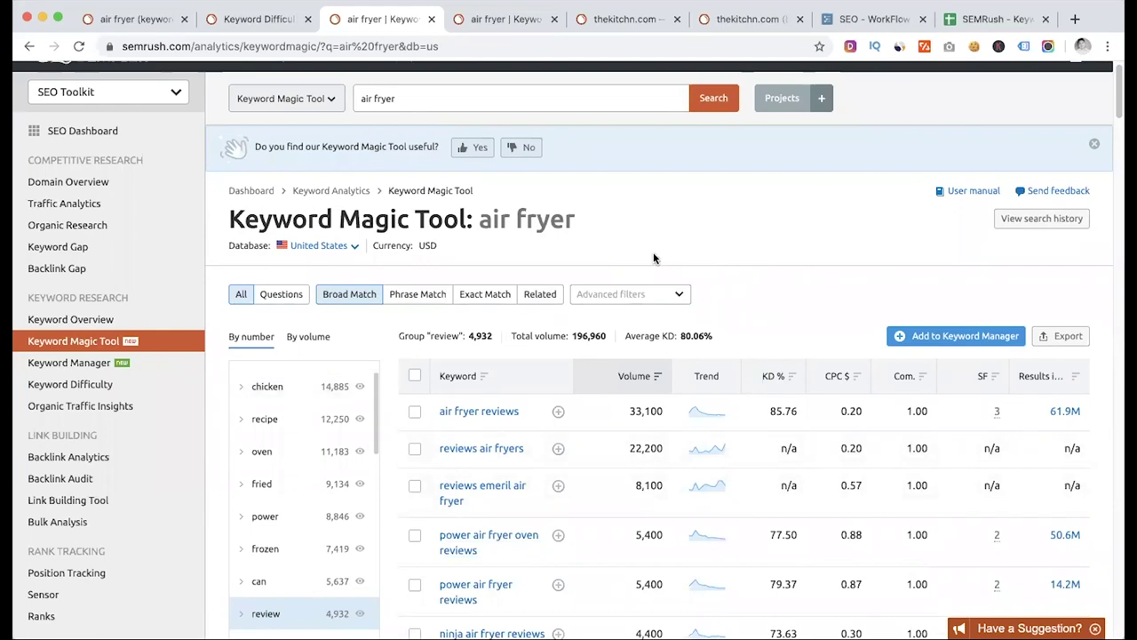
scroll(653, 257, up, 1)
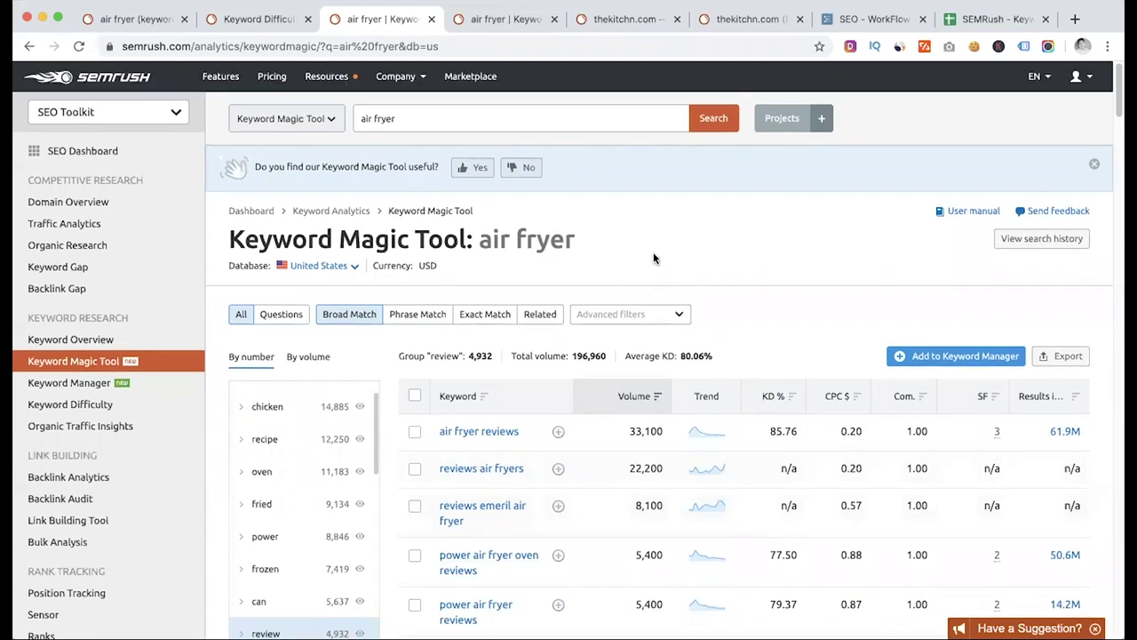
click(677, 317)
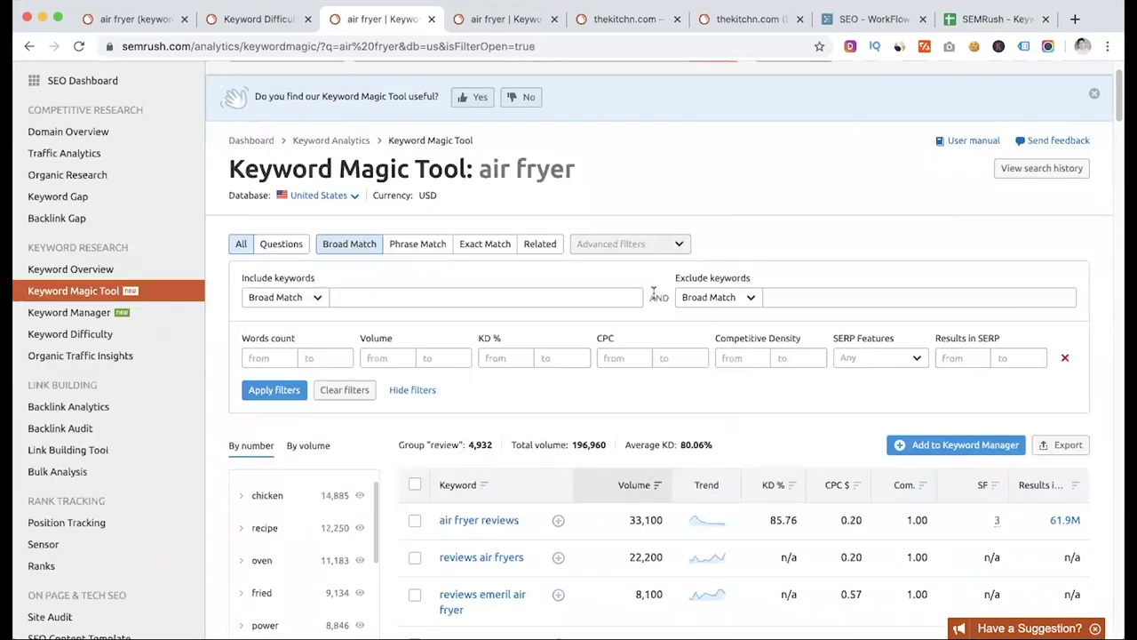
scroll(507, 347, down, 2)
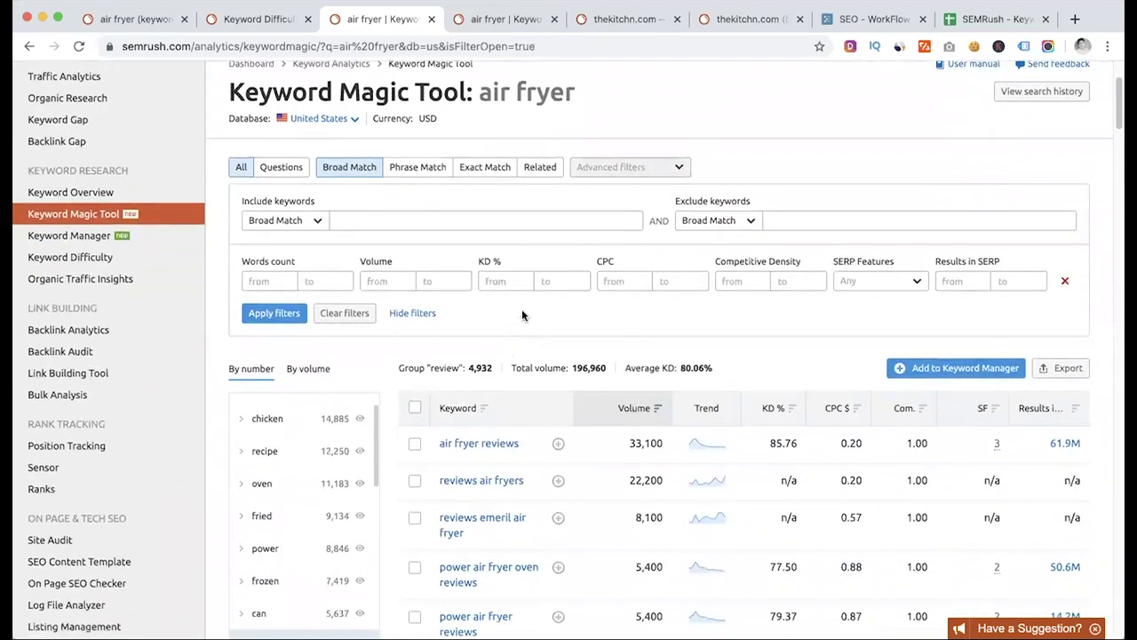
click(264, 282)
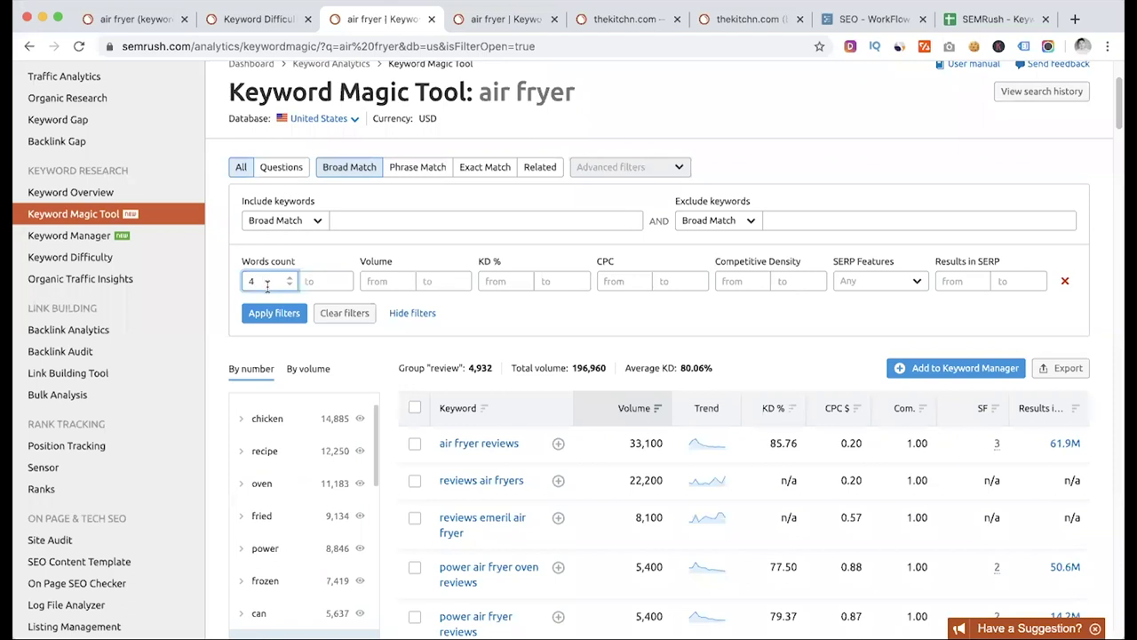
click(266, 323)
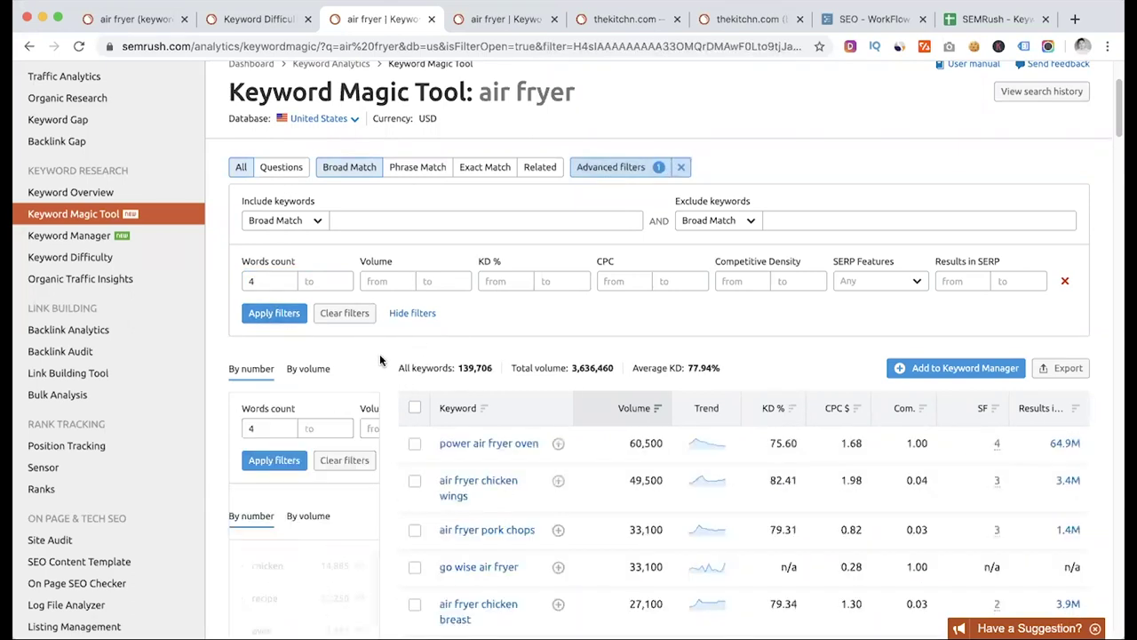
Step: Replace the minimum words count filter with a maximum KD of 75% and apply it to the broad match keywords
scroll(379, 360, up, 3)
scroll(389, 422, down, 2)
scroll(390, 430, down, 2)
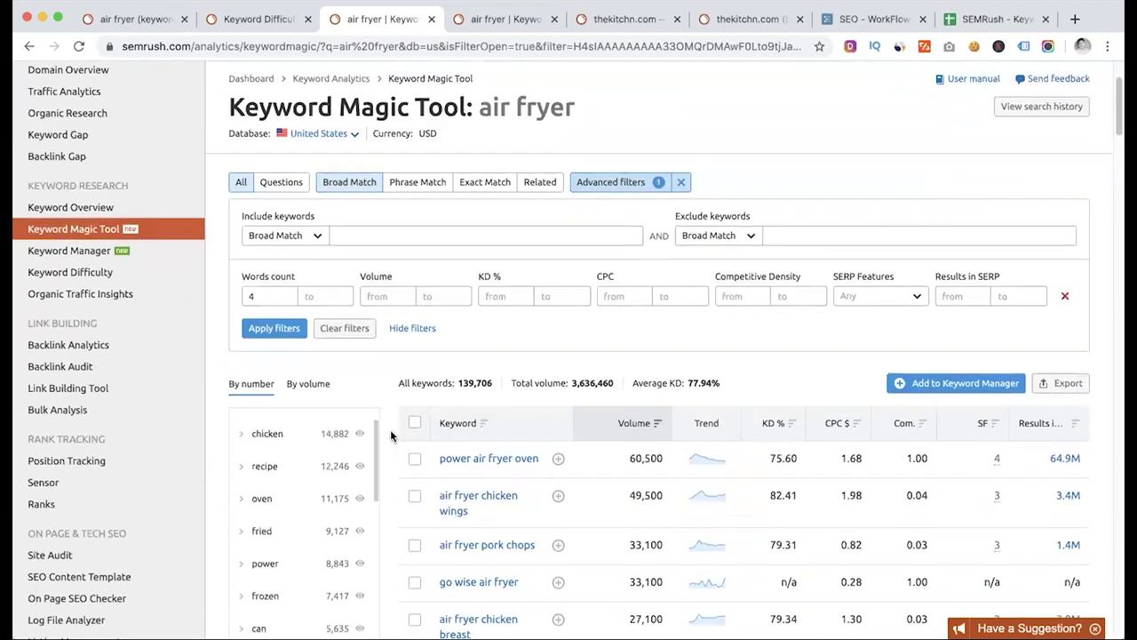
scroll(494, 418, down, 2)
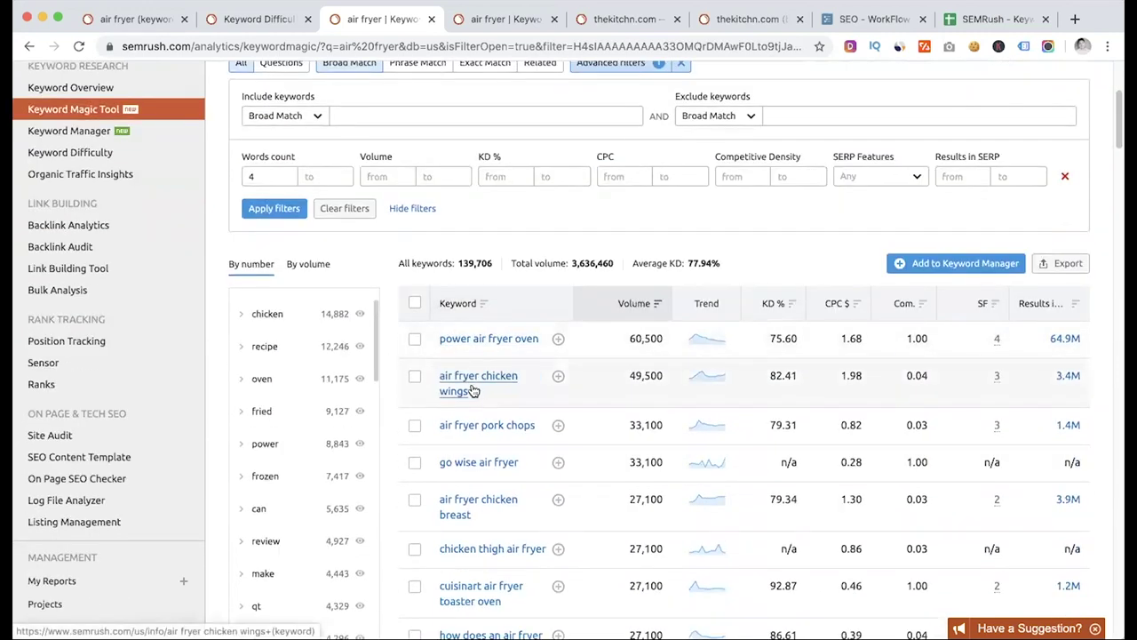
scroll(473, 355, up, 3)
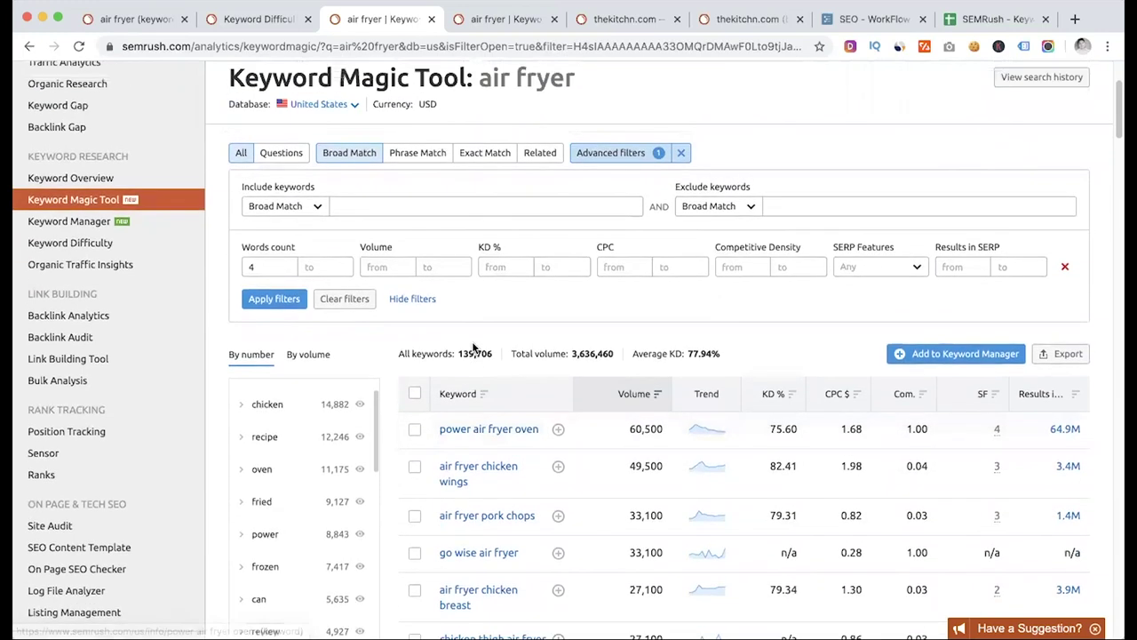
click(551, 268)
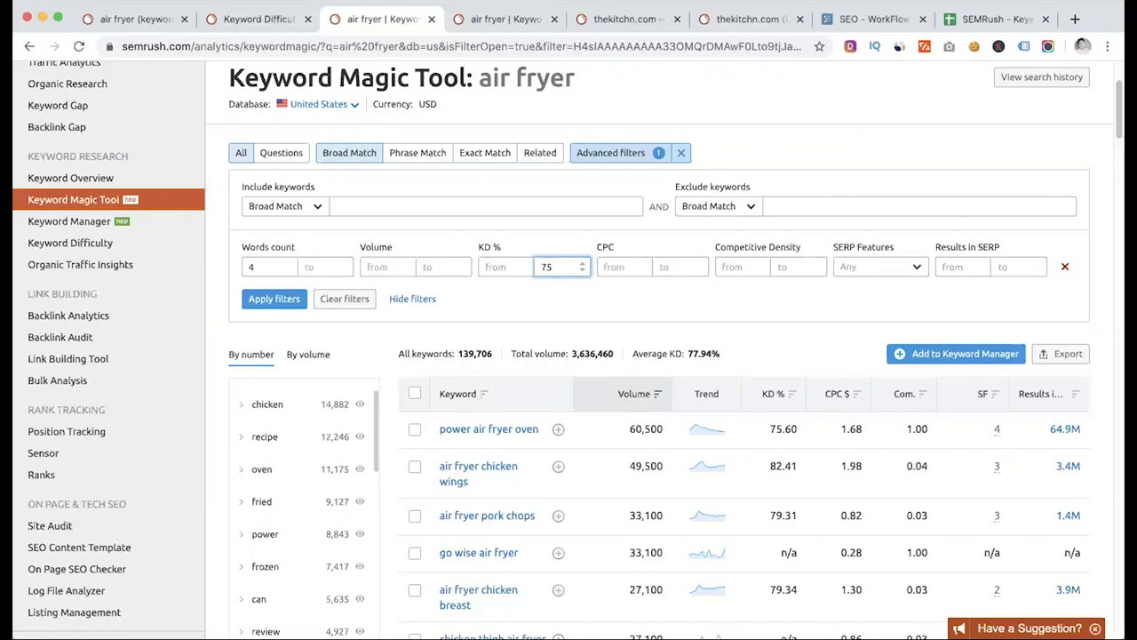
click(253, 268)
key(BackSpace)
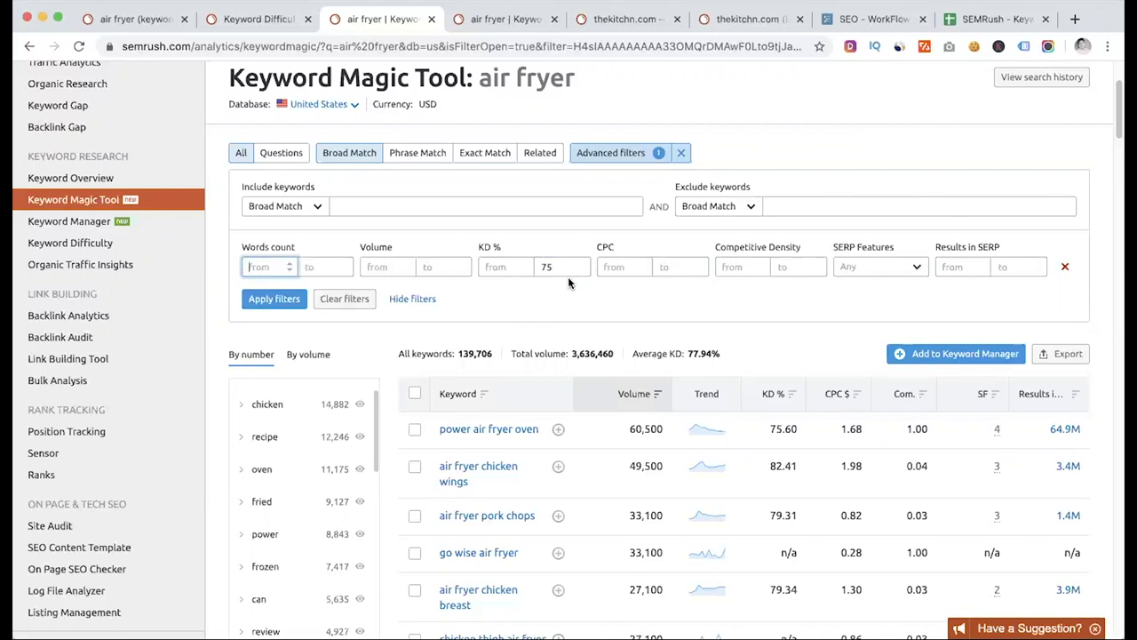
click(265, 299)
Step: Read through the keywords filtered by difficulty, checking their volume, trend, KD and CPC
scroll(519, 396, down, 3)
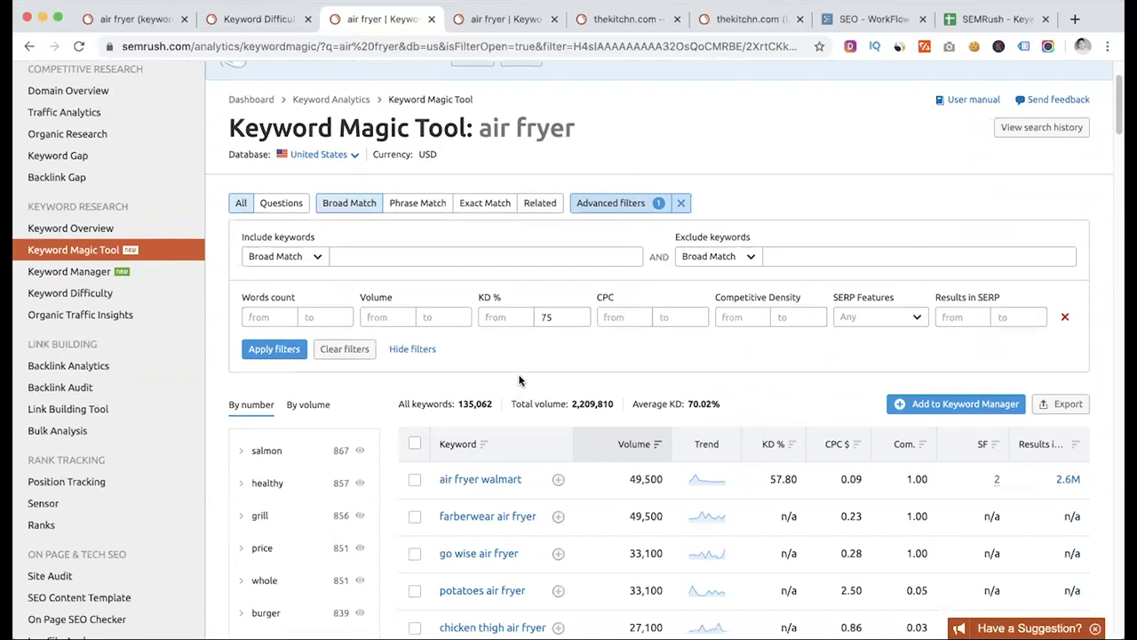
scroll(520, 380, down, 10)
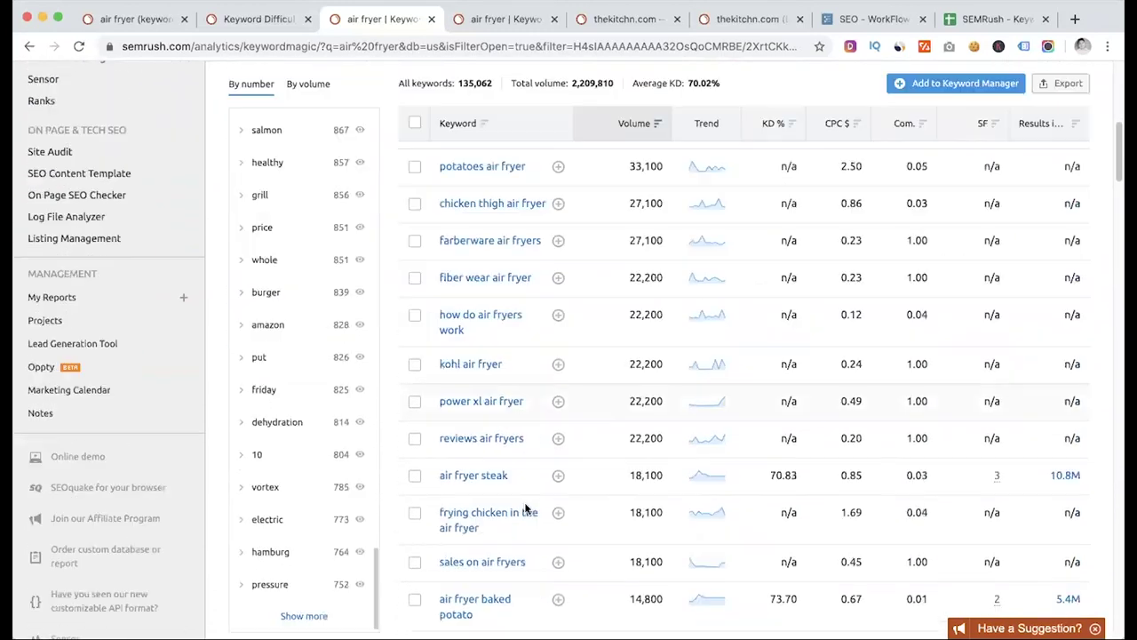
scroll(525, 498, down, 2)
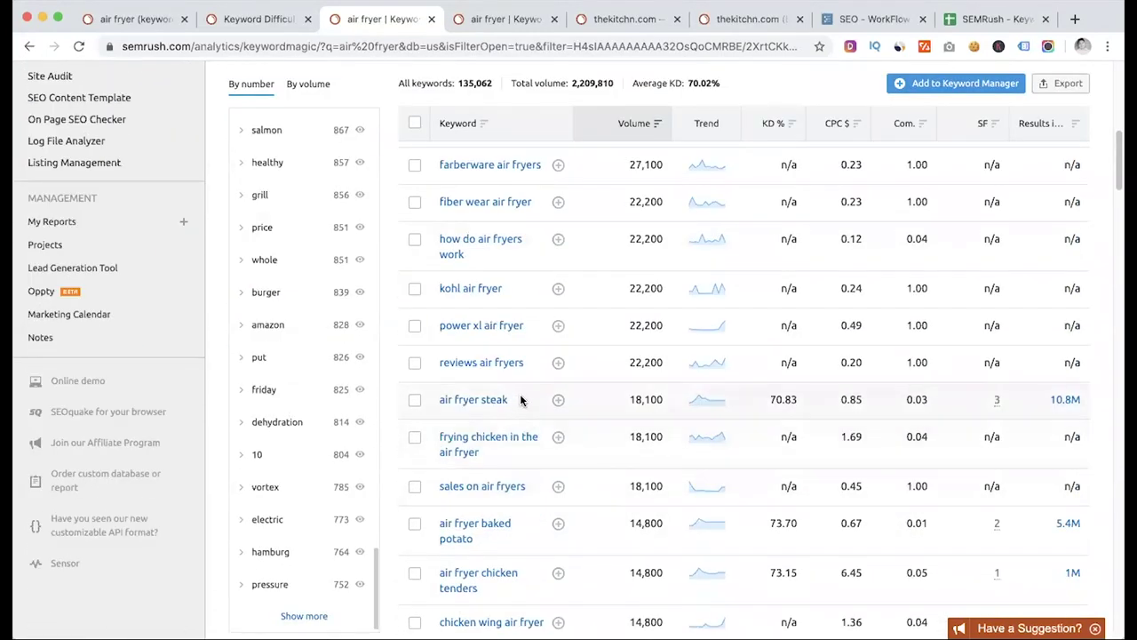
scroll(520, 401, down, 2)
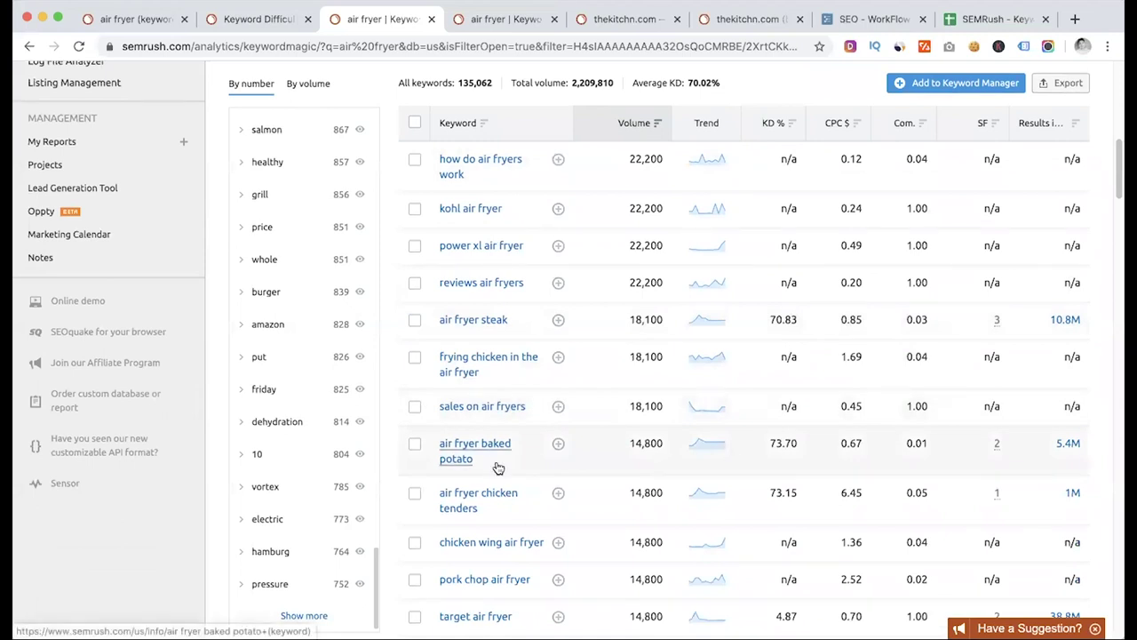
scroll(499, 495, down, 1)
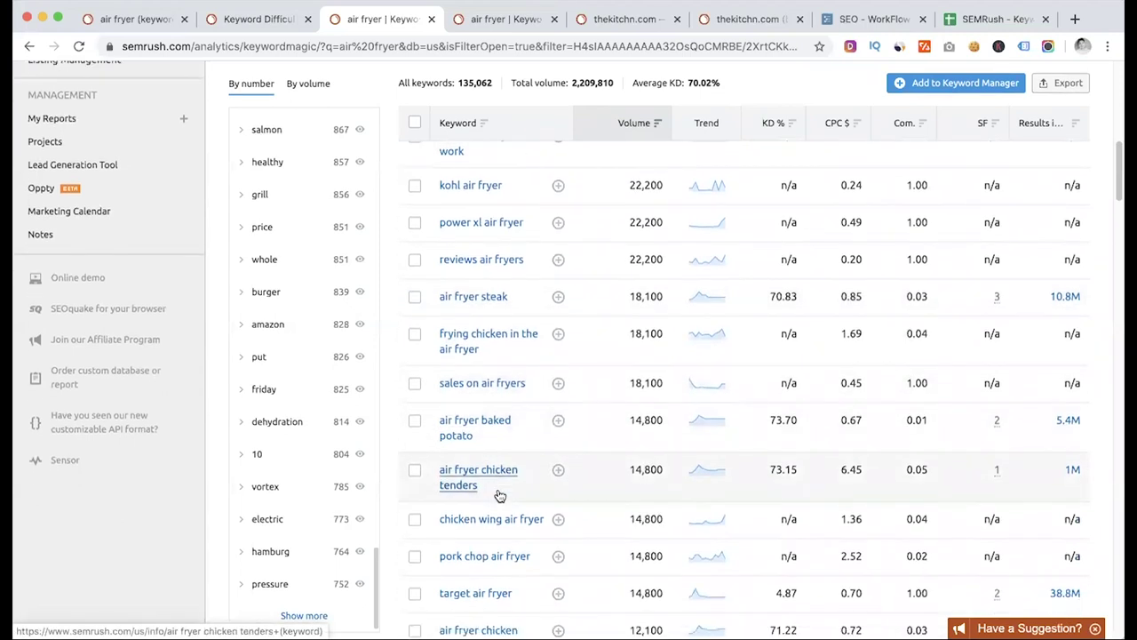
scroll(499, 496, down, 3)
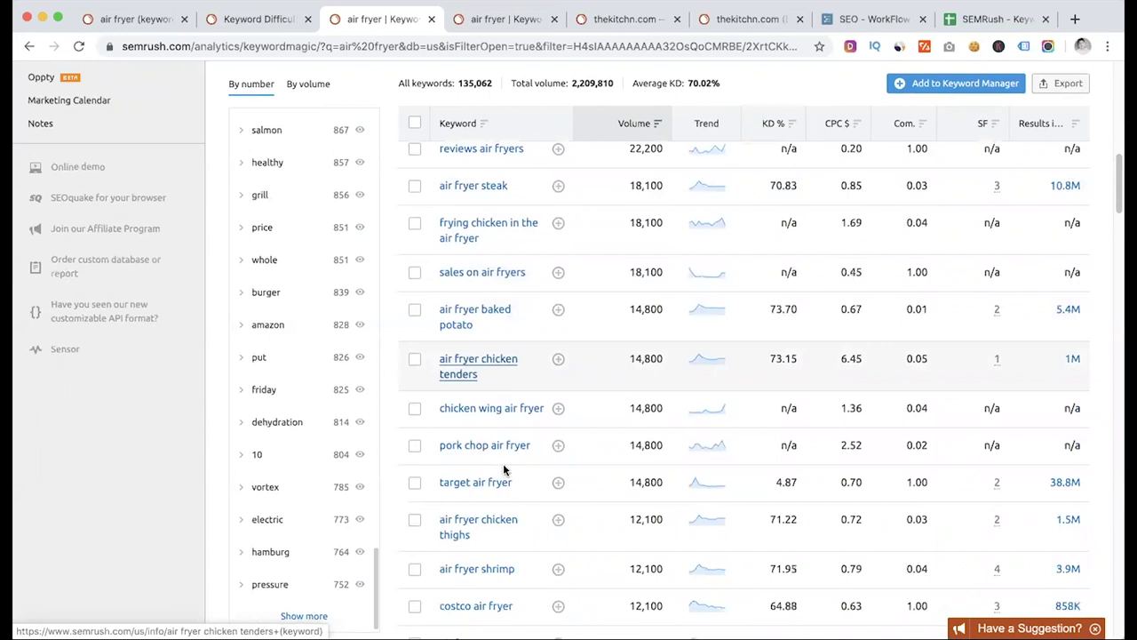
scroll(509, 489, down, 3)
scroll(509, 480, up, 12)
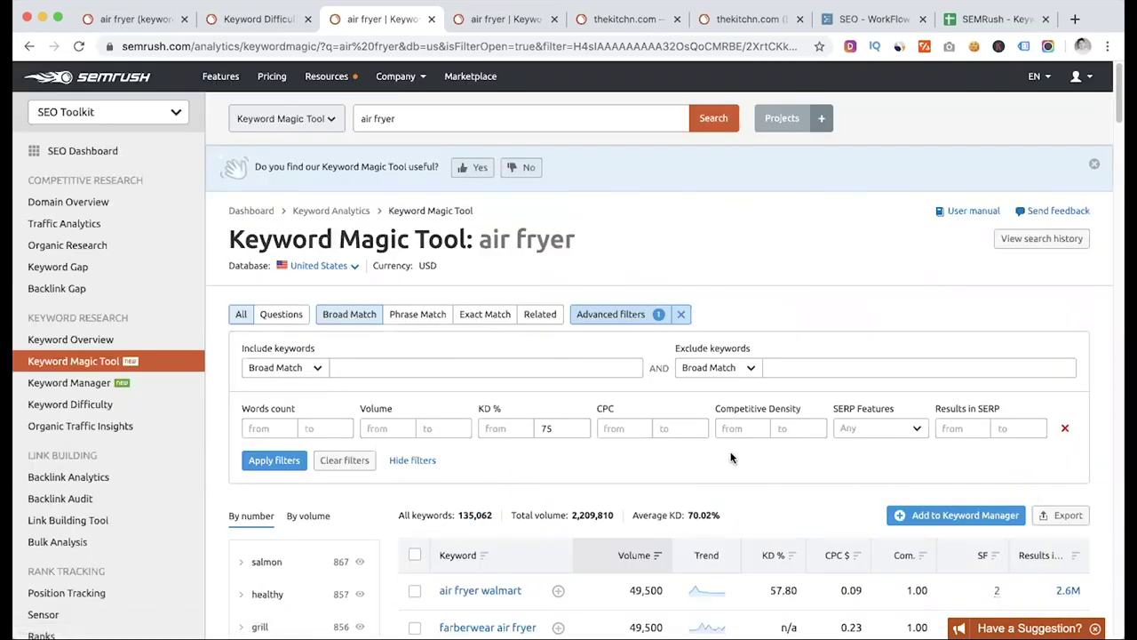
scroll(733, 456, down, 4)
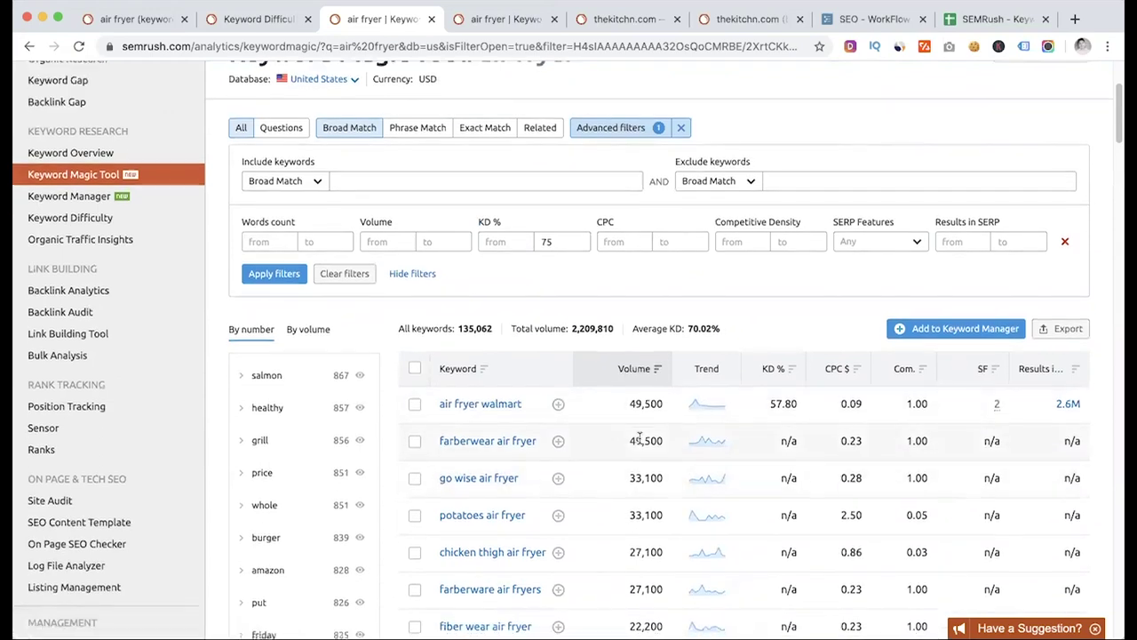
scroll(639, 437, down, 1)
scroll(502, 504, down, 7)
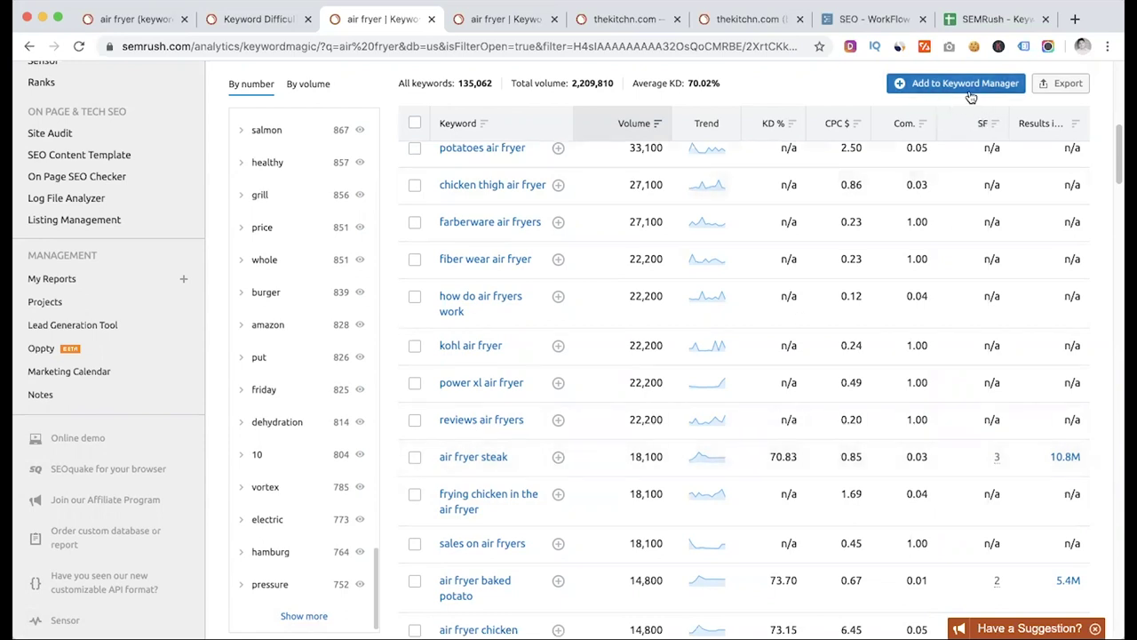
Step: Narrow the filtered broad match keywords to the "recipe" group
scroll(245, 371, up, 1)
scroll(245, 371, up, 5)
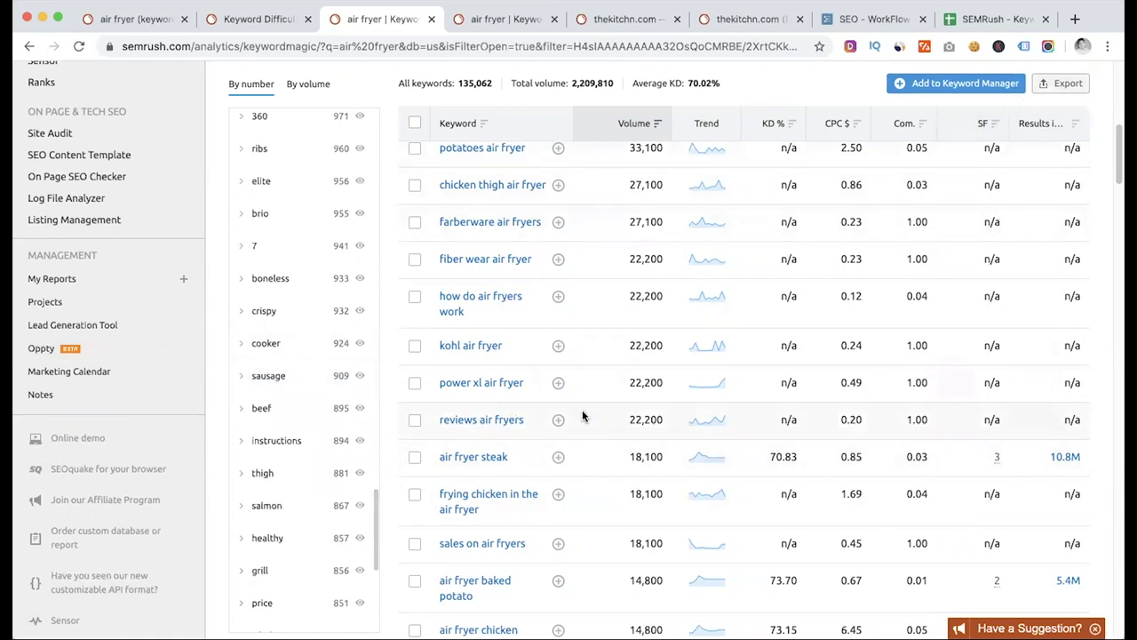
scroll(333, 413, up, 15)
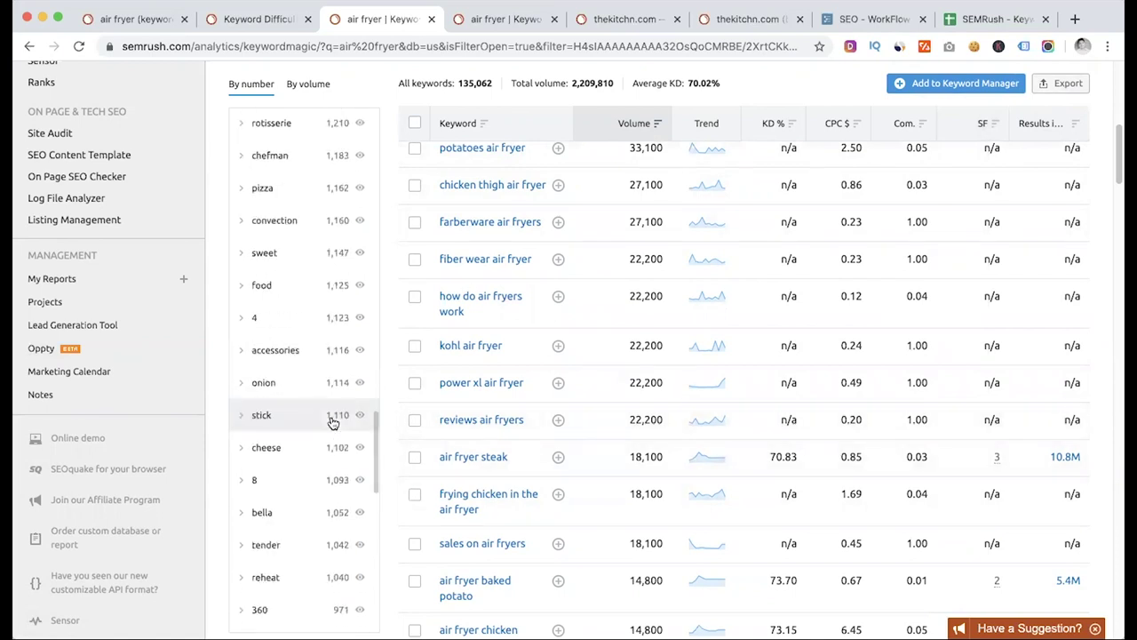
scroll(413, 343, up, 2)
scroll(413, 343, up, 4)
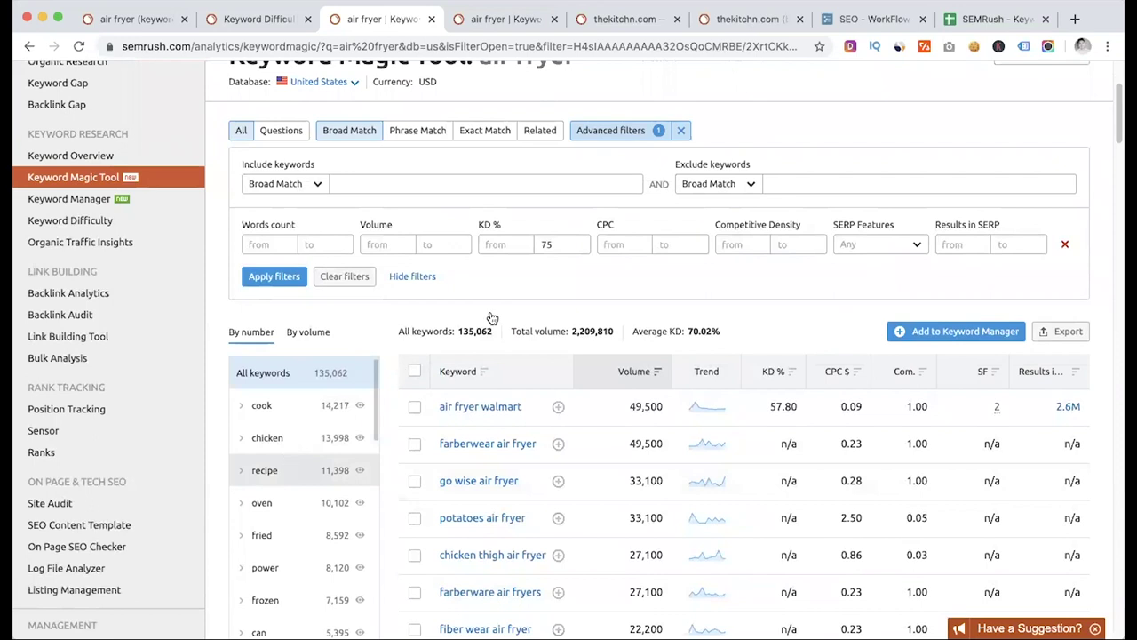
click(265, 472)
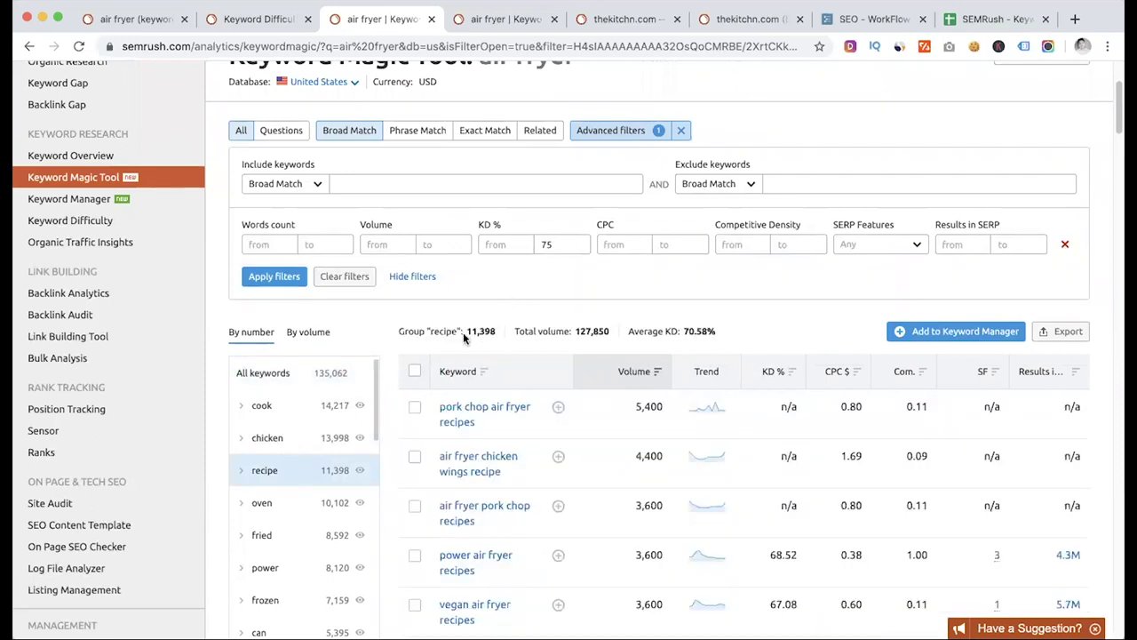
Step: Read through the "recipe" group's keywords with their volume and keyword difficulty
scroll(468, 336, up, 3)
scroll(476, 473, down, 3)
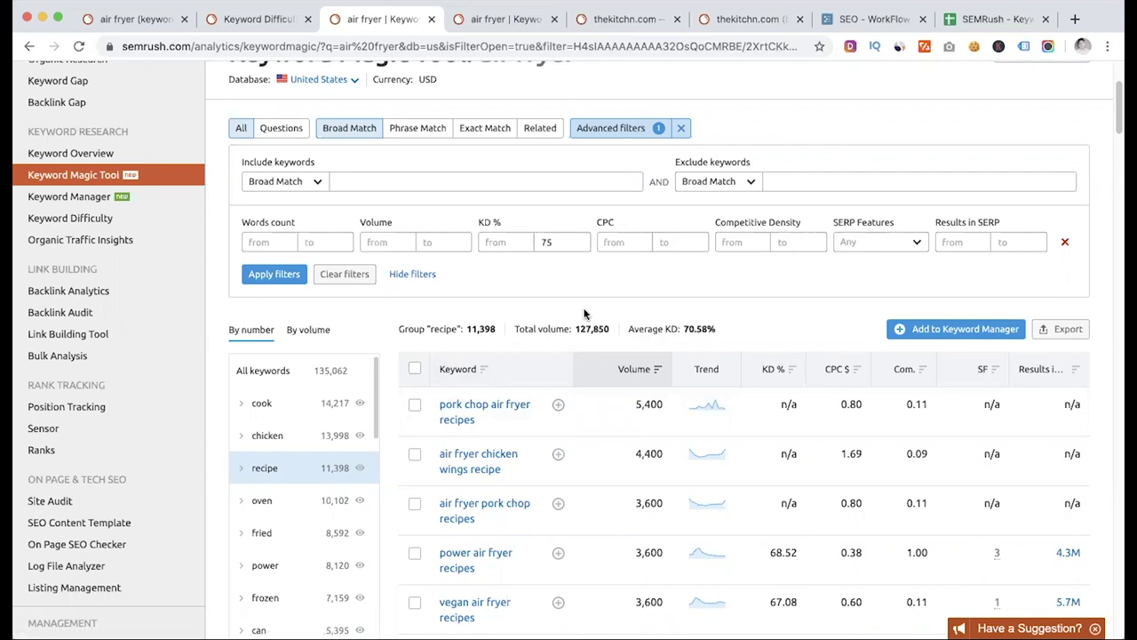
scroll(586, 311, down, 1)
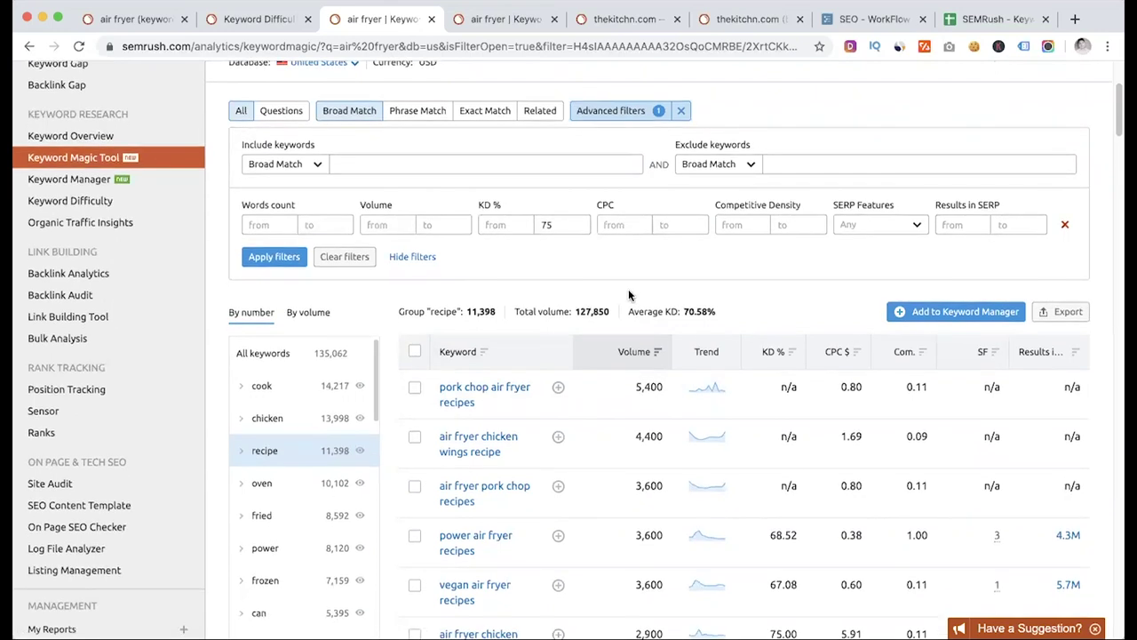
scroll(609, 275, down, 1)
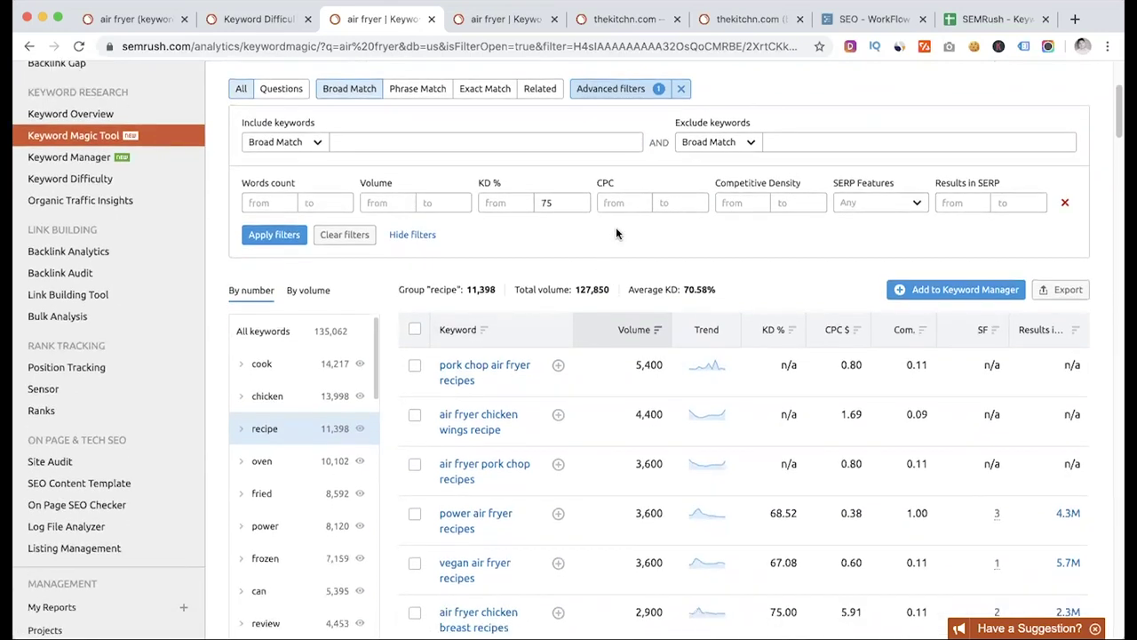
scroll(733, 262, down, 5)
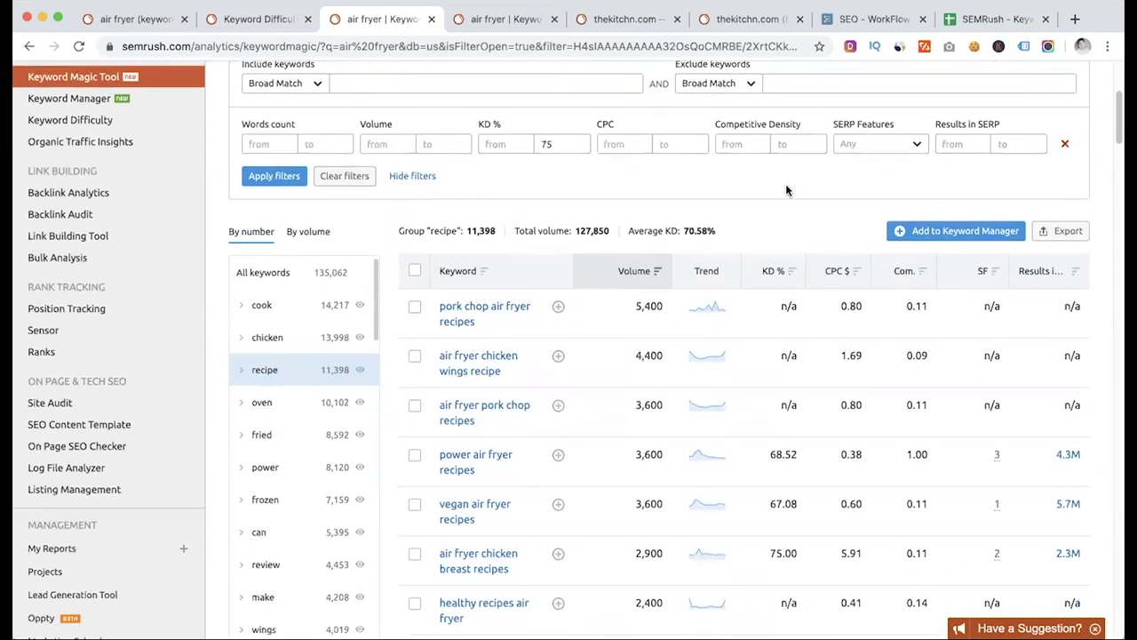
scroll(706, 430, down, 1)
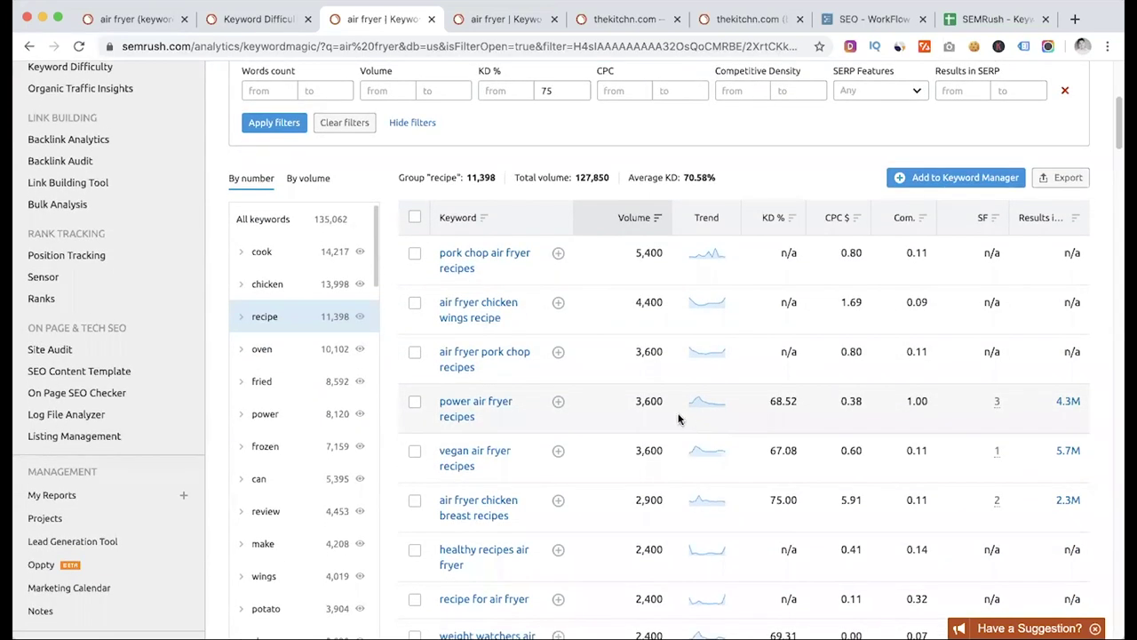
scroll(643, 451, down, 4)
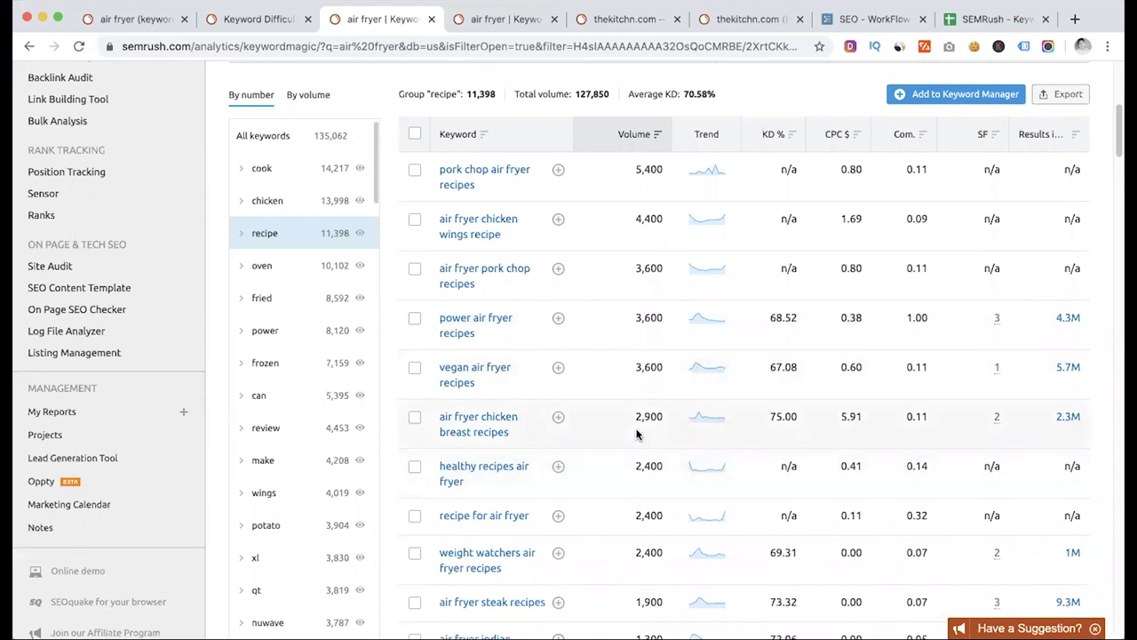
Step: Check the SEMRush organic research outline in WorkFlowy and switch to the Domain Overview report for thekitchn.com
key(super+7)
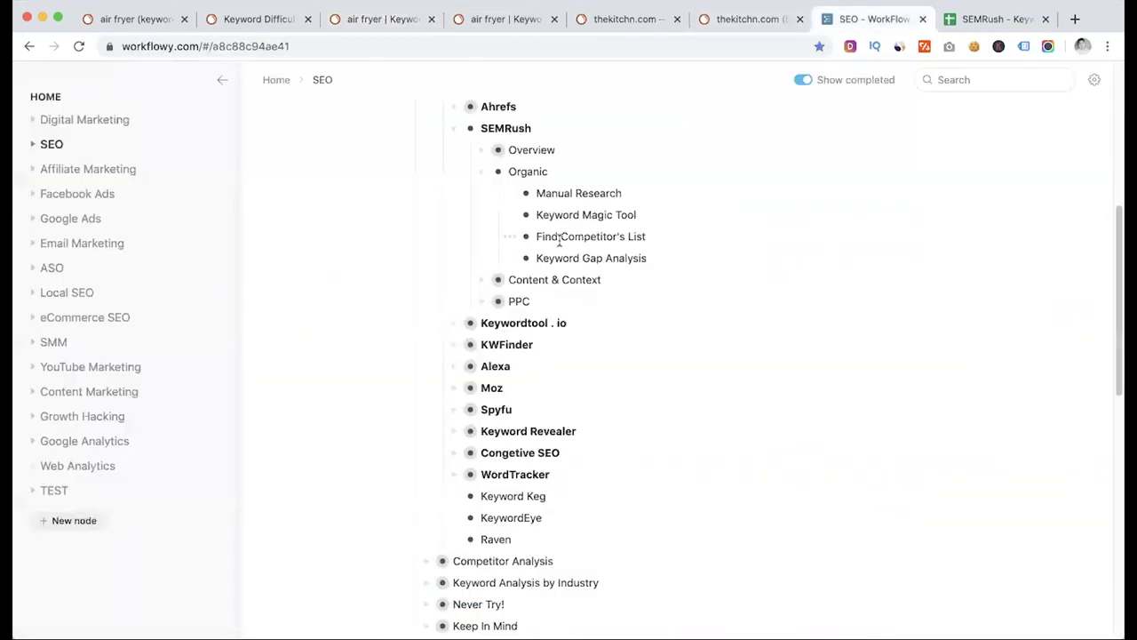
click(494, 19)
click(626, 20)
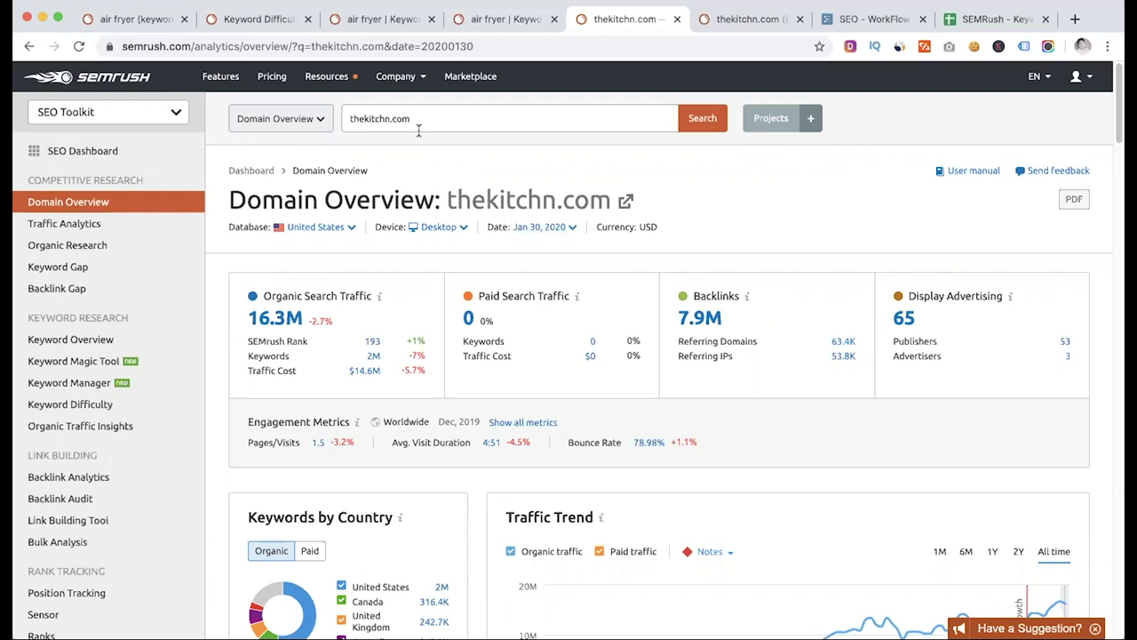
Step: Revisit the start of the Keyword Overview for "air fryer" and return to the thekitchn.com Domain Overview
click(142, 18)
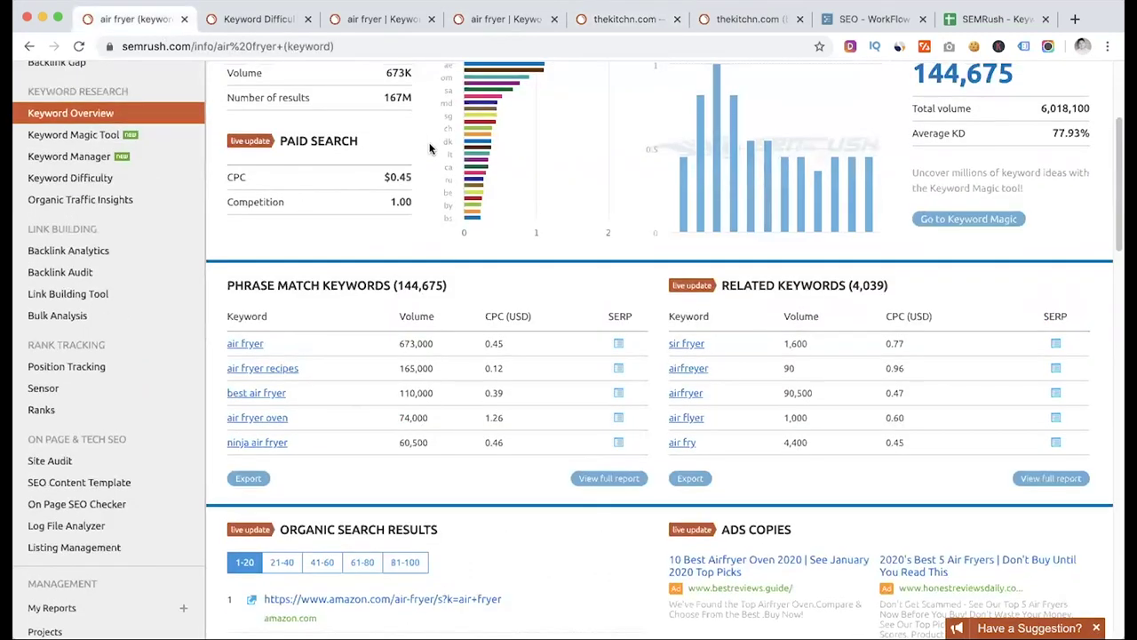
scroll(405, 124, up, 4)
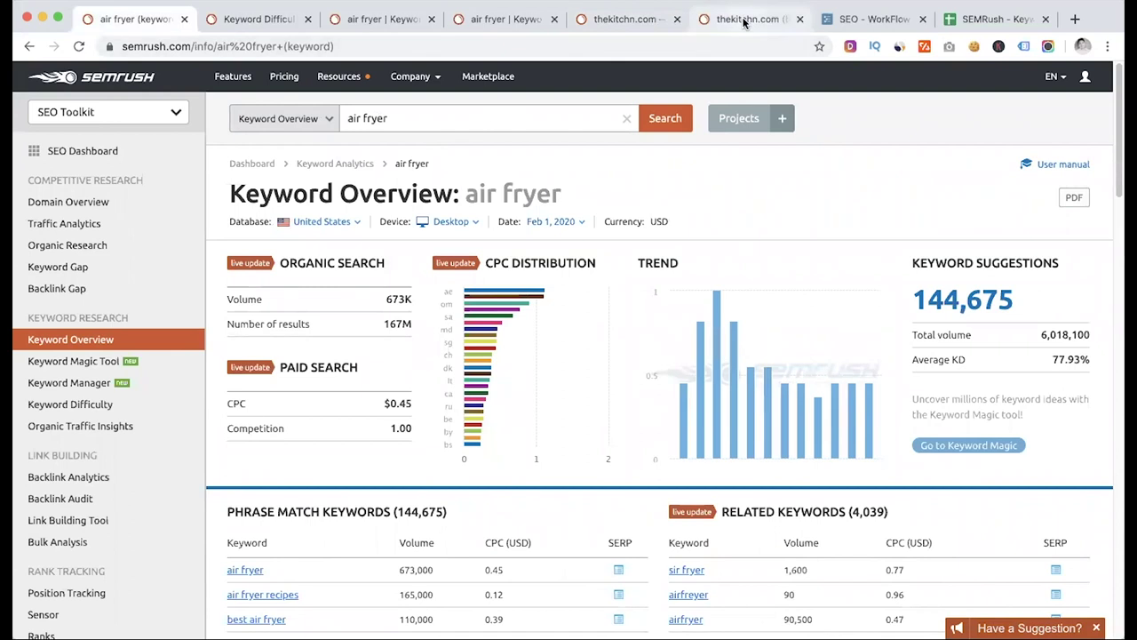
click(601, 20)
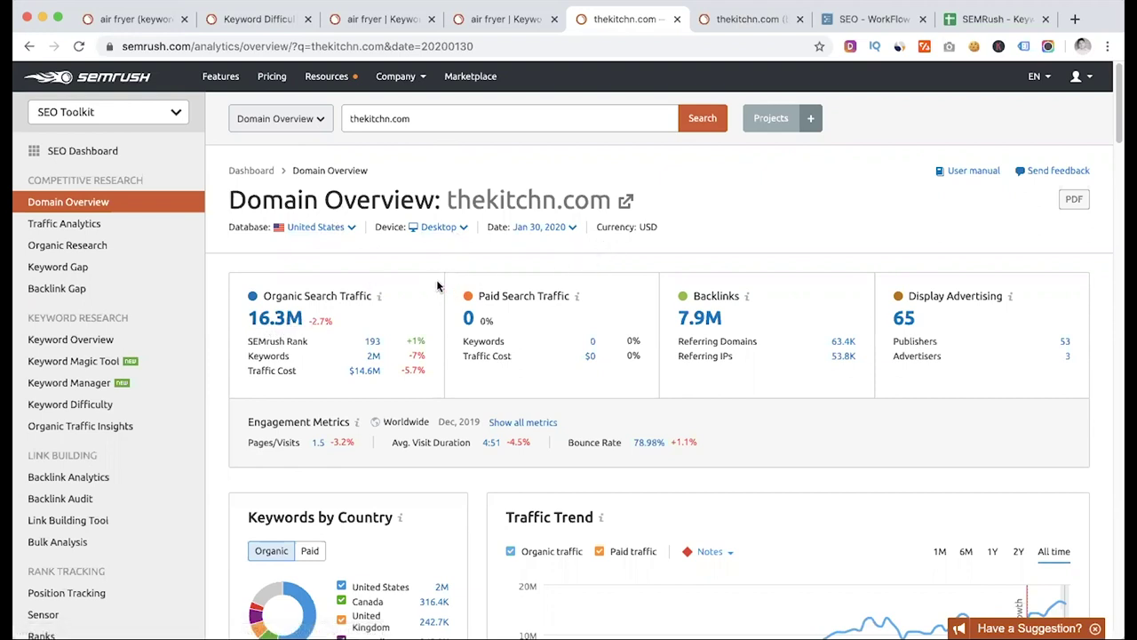
Step: Examine thekitchn.com's traffic metrics, keywords by country, traffic trend, top organic keywords and main organic competitors
scroll(921, 239, down, 1)
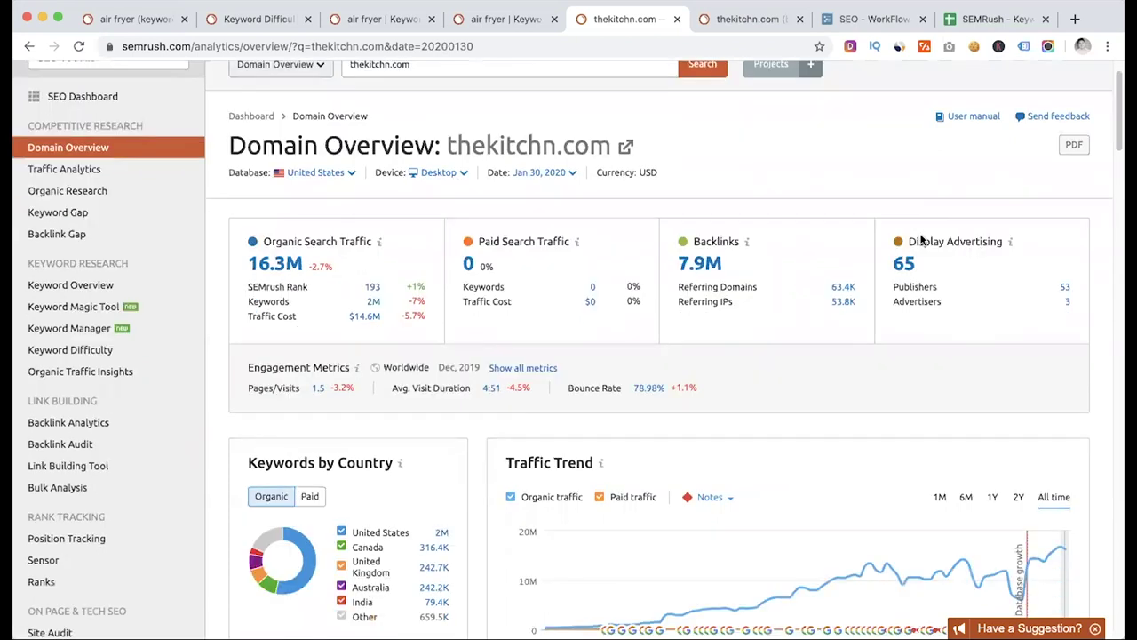
scroll(511, 408, down, 2)
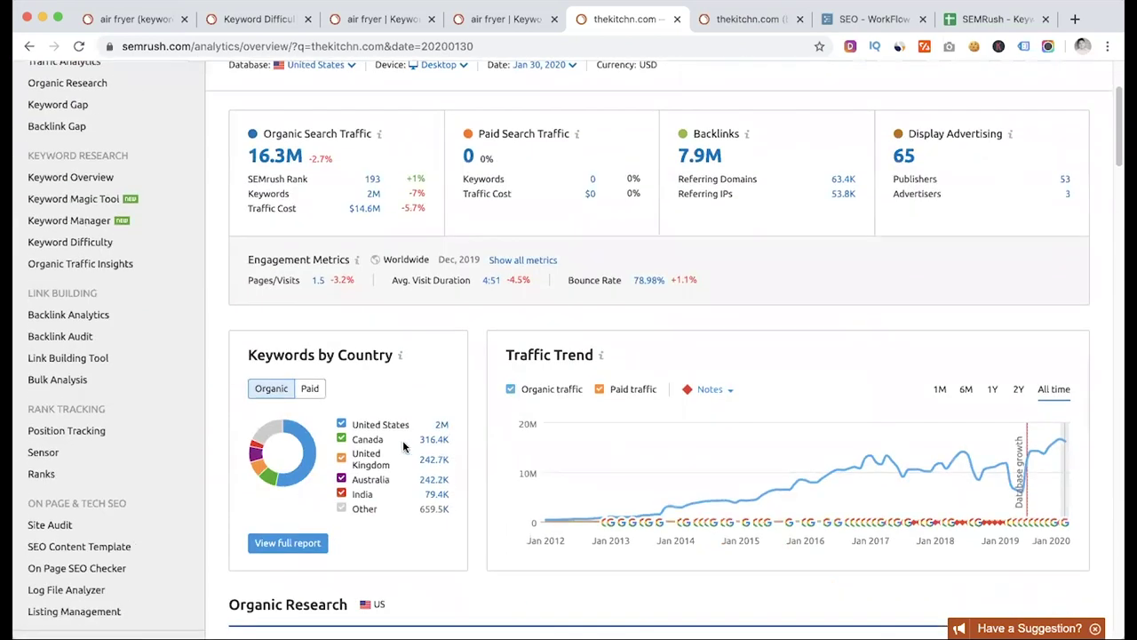
scroll(431, 427, down, 1)
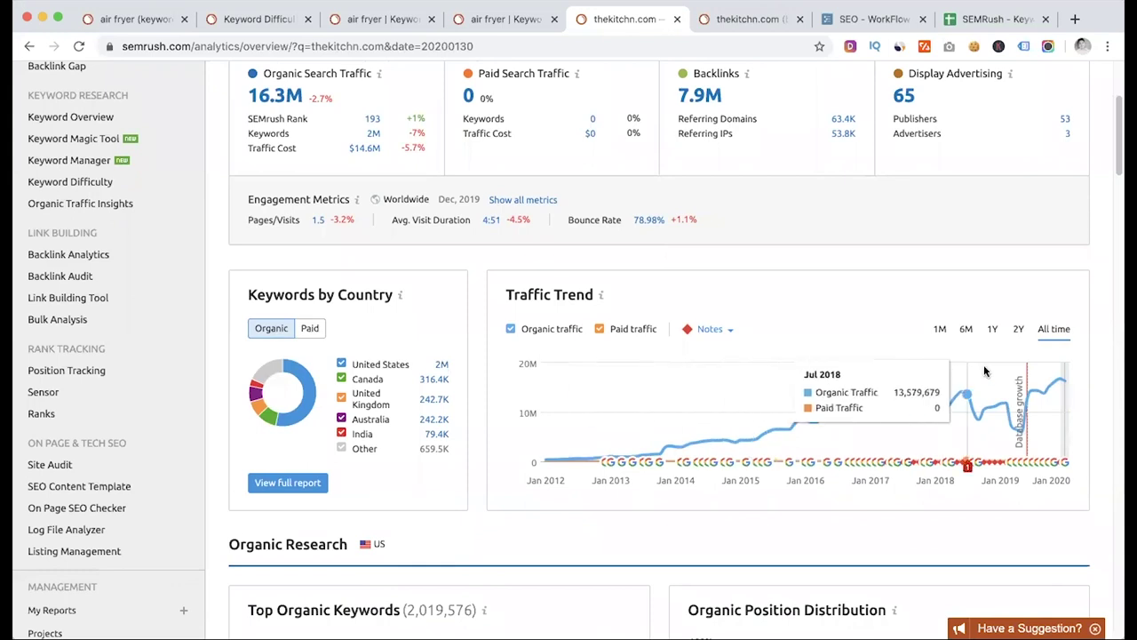
scroll(680, 346, down, 4)
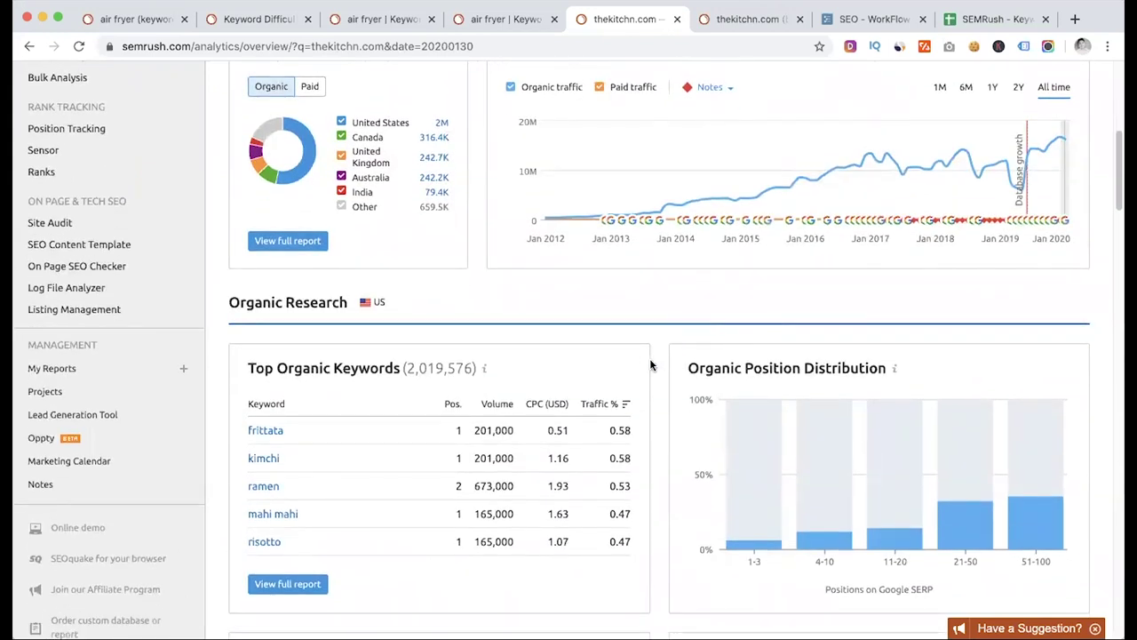
scroll(650, 364, down, 3)
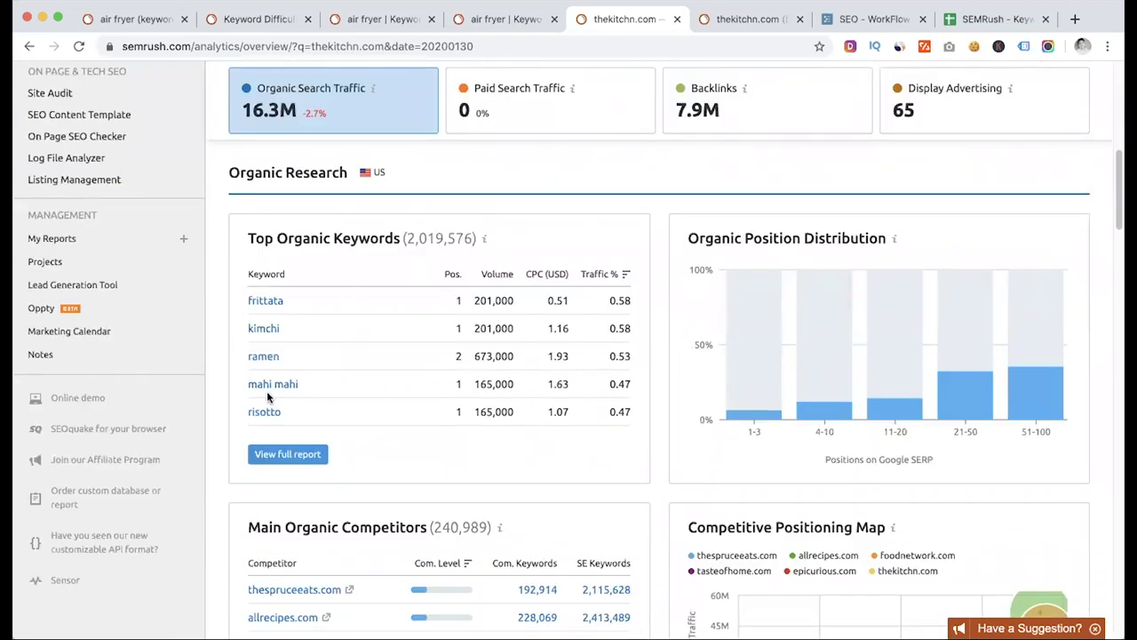
scroll(237, 424, down, 3)
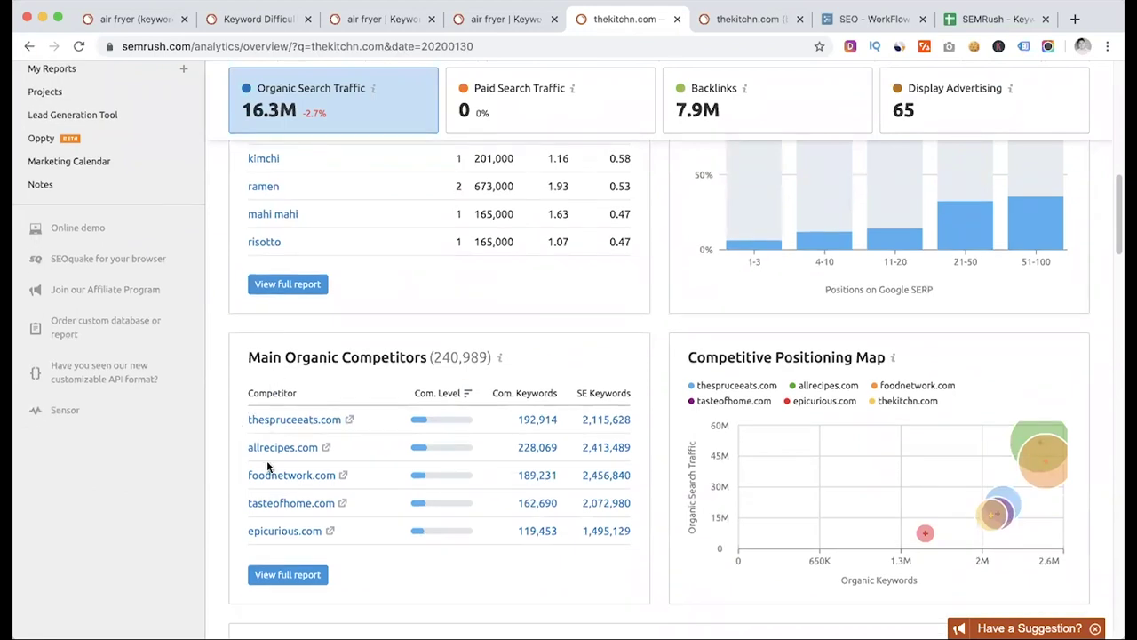
Step: Review thekitchn.com's overview metrics and competitors, and open the full top organic keywords report in a new tab
scroll(232, 400, up, 15)
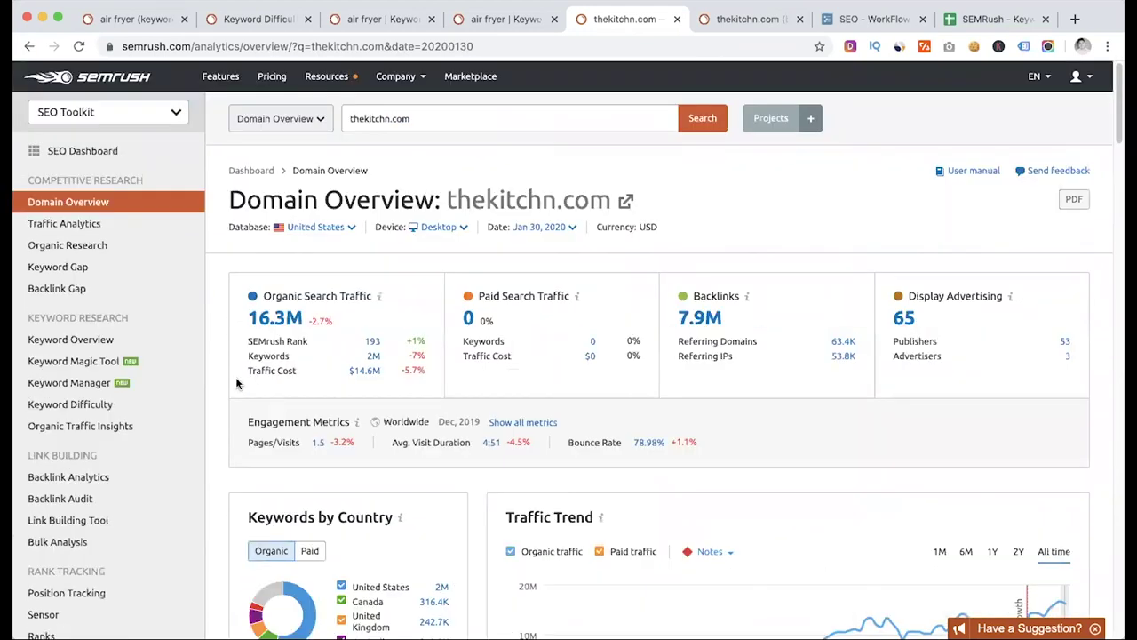
scroll(220, 384, down, 15)
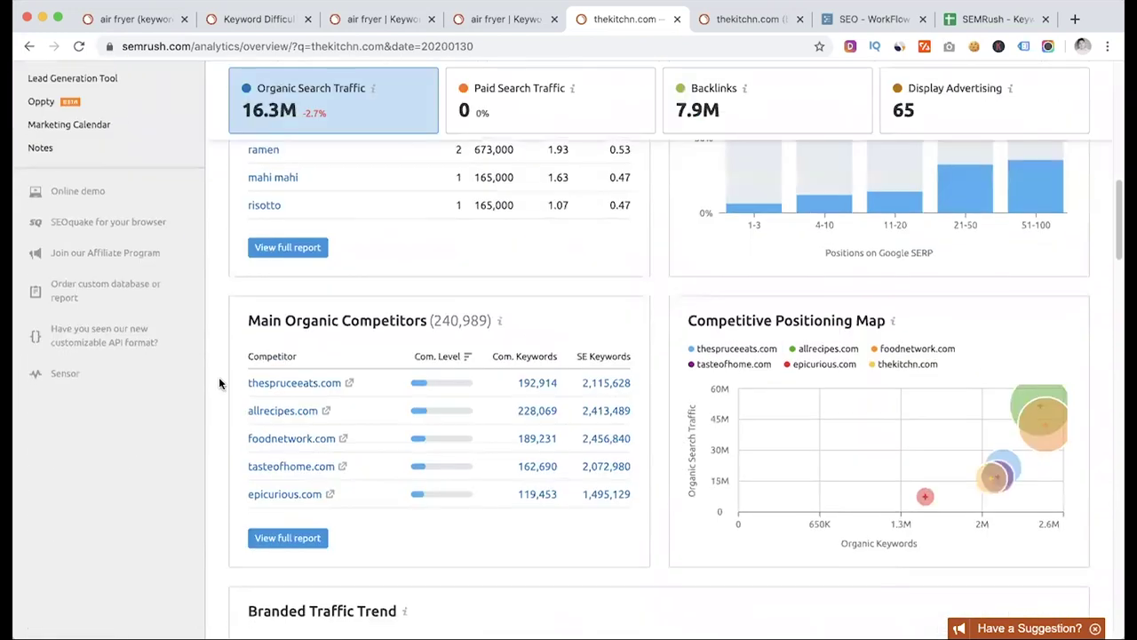
scroll(223, 373, up, 2)
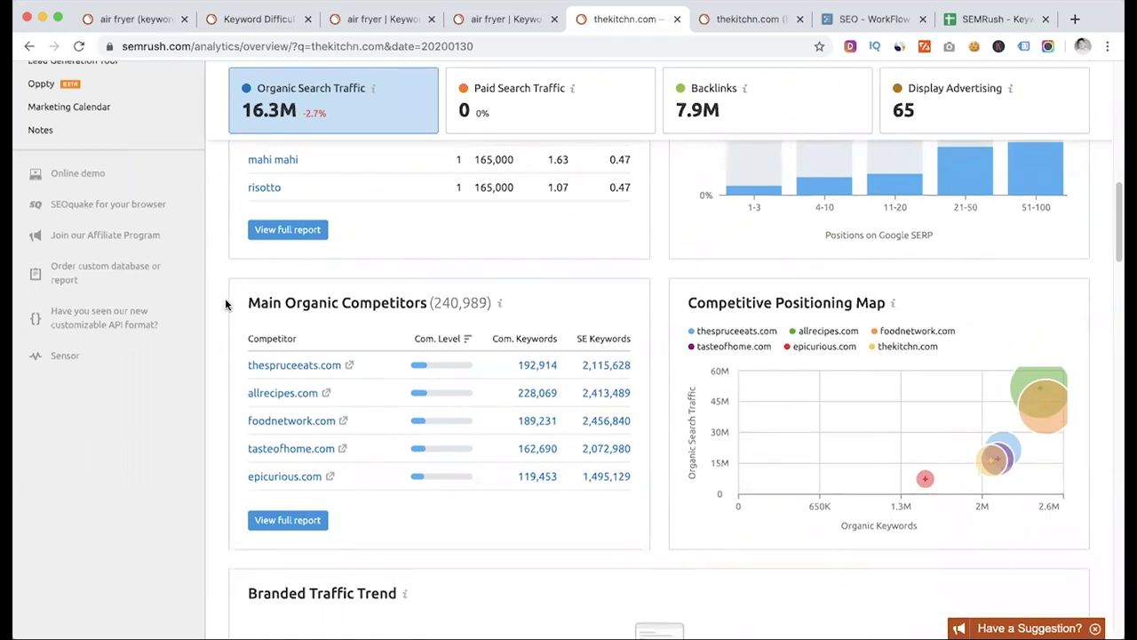
scroll(225, 302, down, 3)
scroll(224, 304, up, 10)
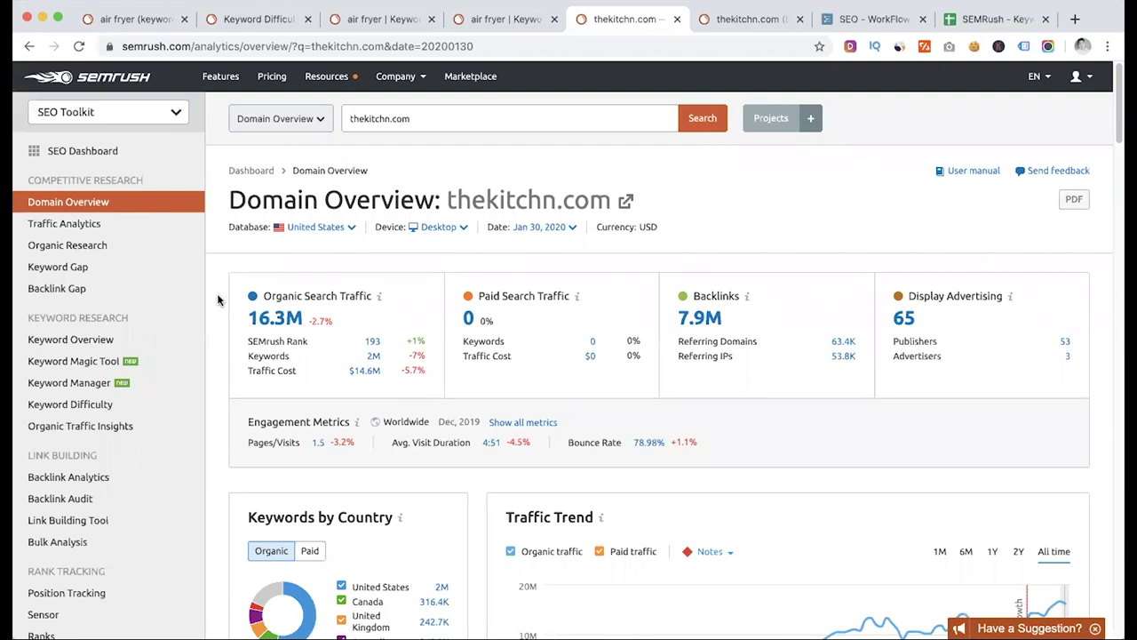
scroll(218, 299, down, 8)
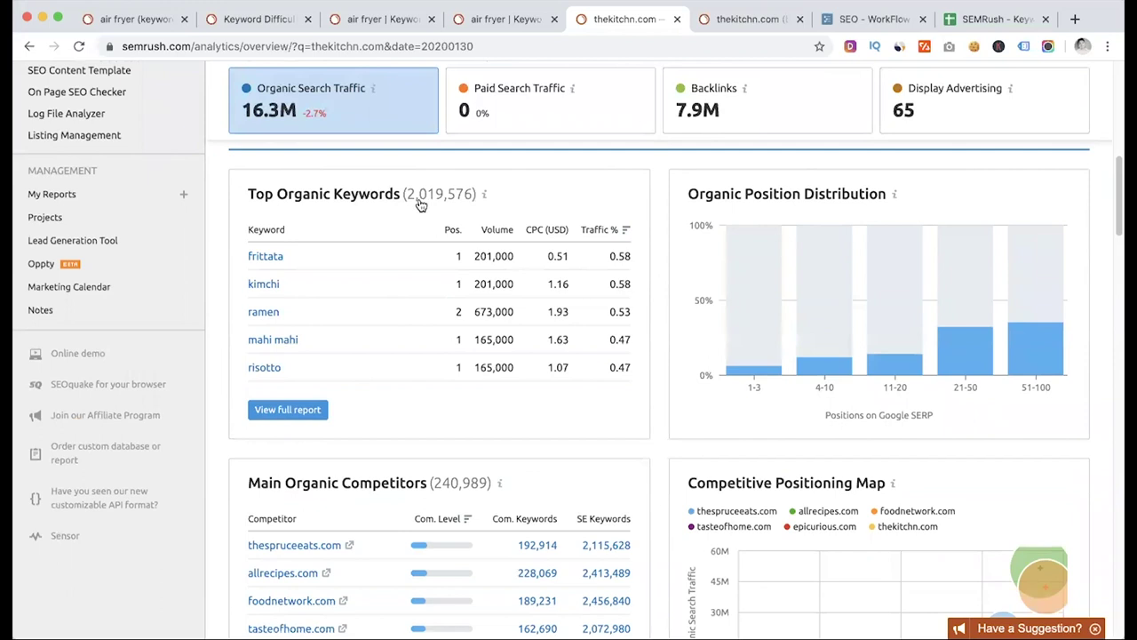
right_click(296, 410)
click(325, 410)
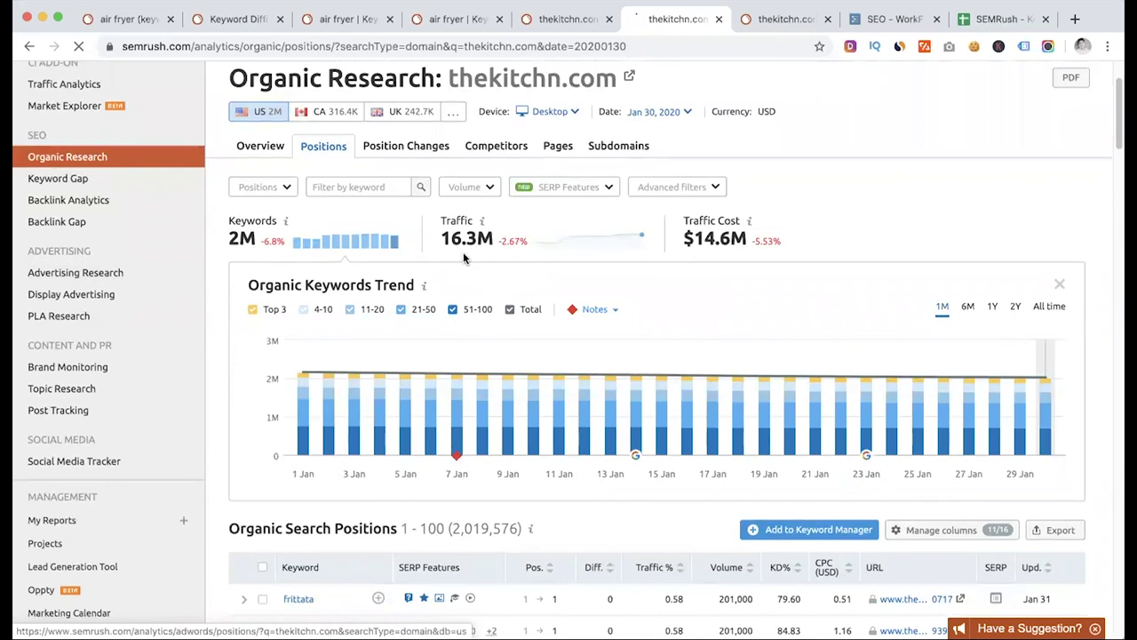
Step: Examine thekitchn.com's organic keywords trend and its ranking keywords with position, volume, keyword difficulty and URL
scroll(461, 251, down, 1)
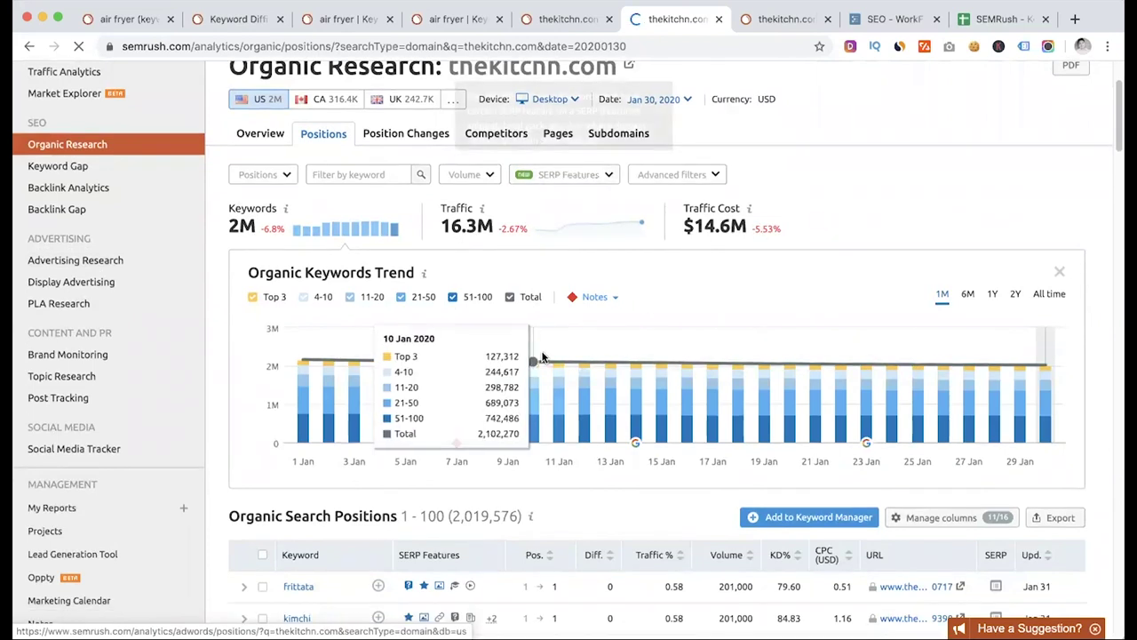
scroll(541, 358, down, 3)
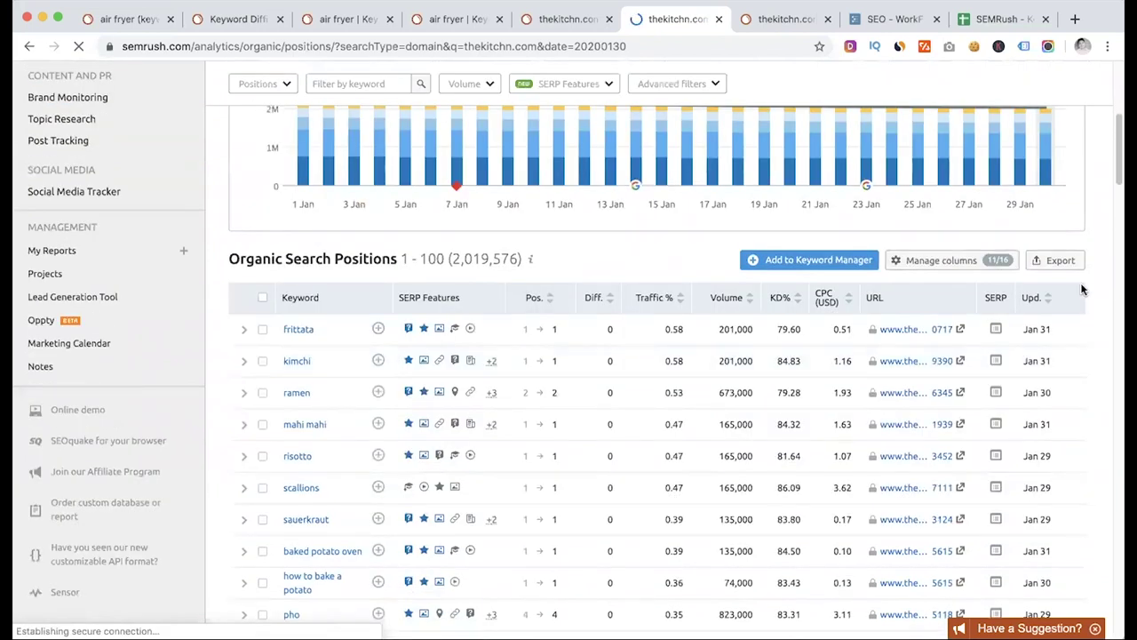
scroll(495, 449, down, 1)
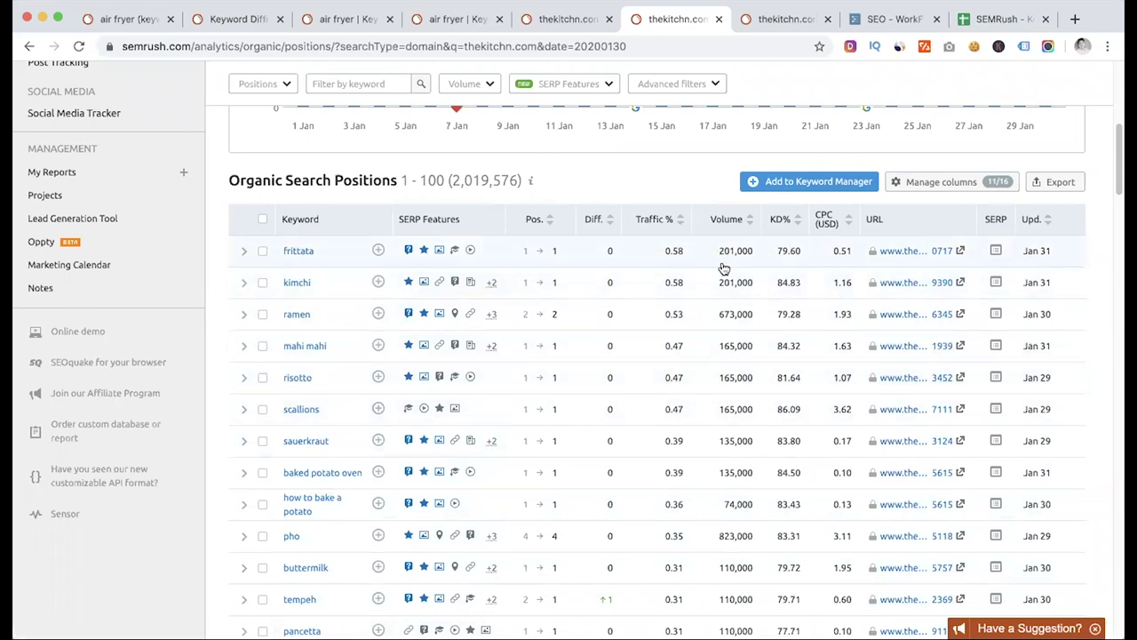
mouse_move(840, 253)
scroll(681, 361, down, 2)
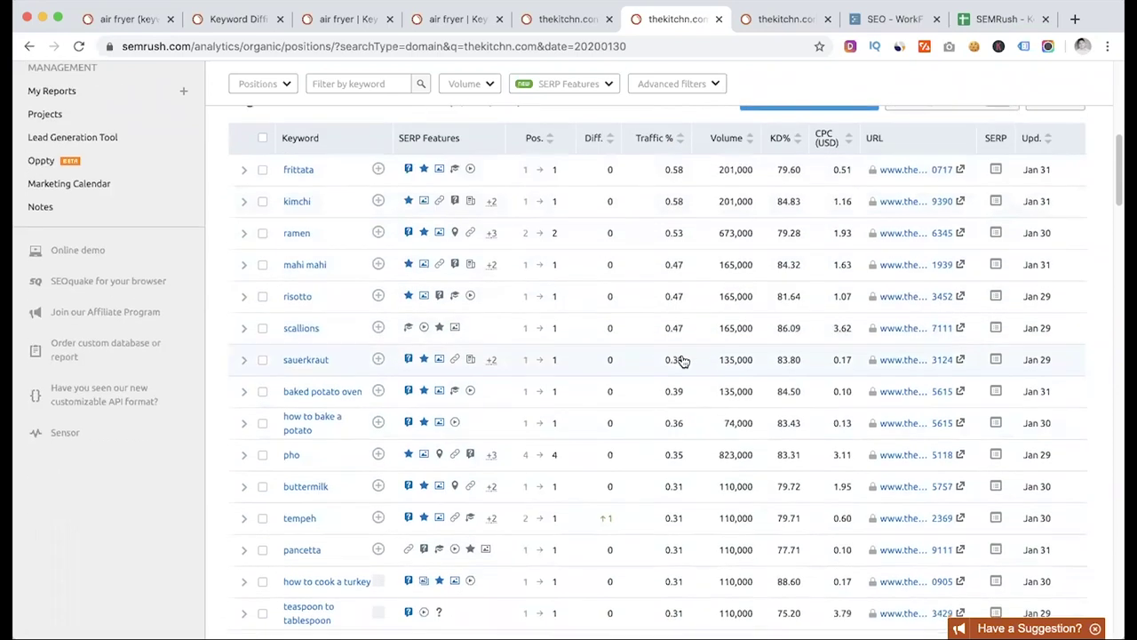
Step: Apply an advanced filter to thekitchn.com's organic positions that includes only keywords containing "air fryer"
scroll(682, 362, up, 5)
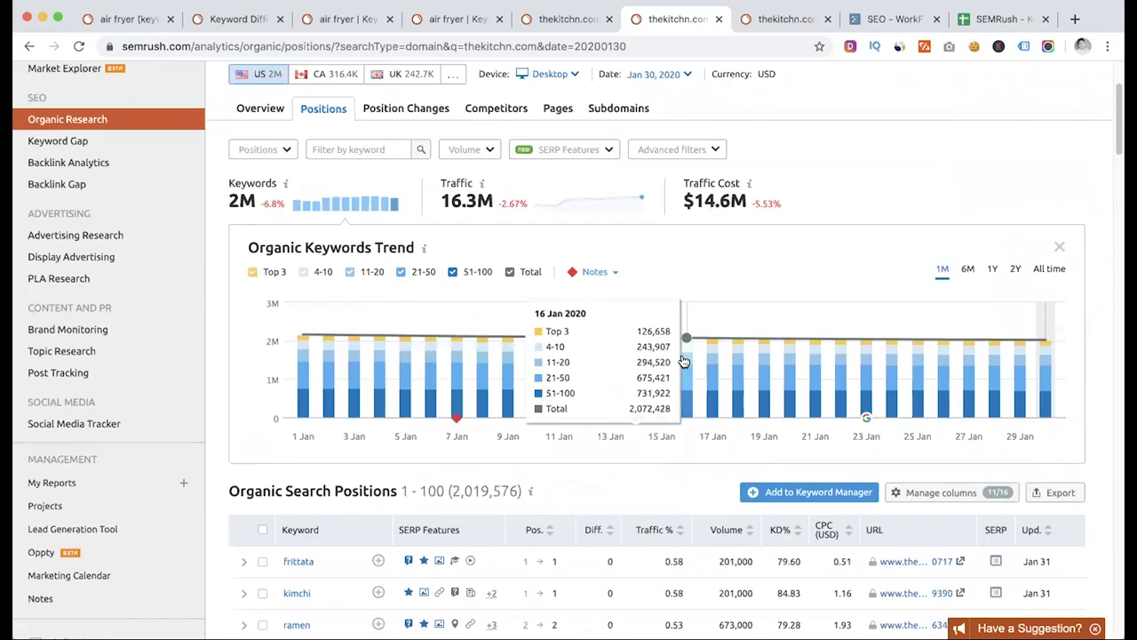
scroll(682, 361, up, 2)
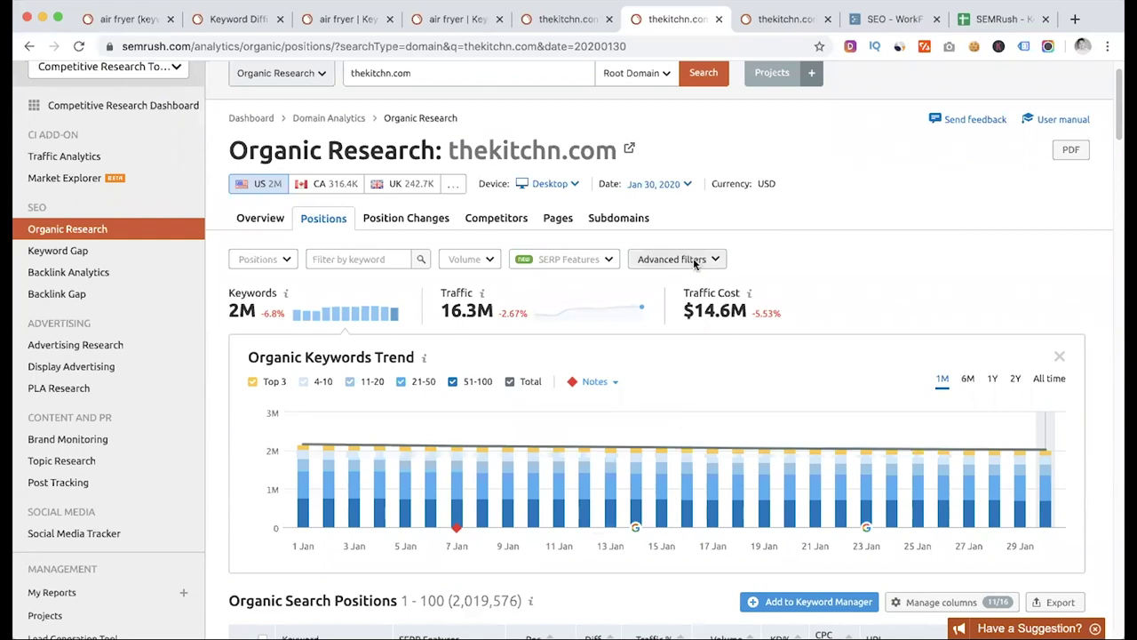
click(695, 260)
click(812, 291)
click(818, 296)
click(855, 293)
click(747, 303)
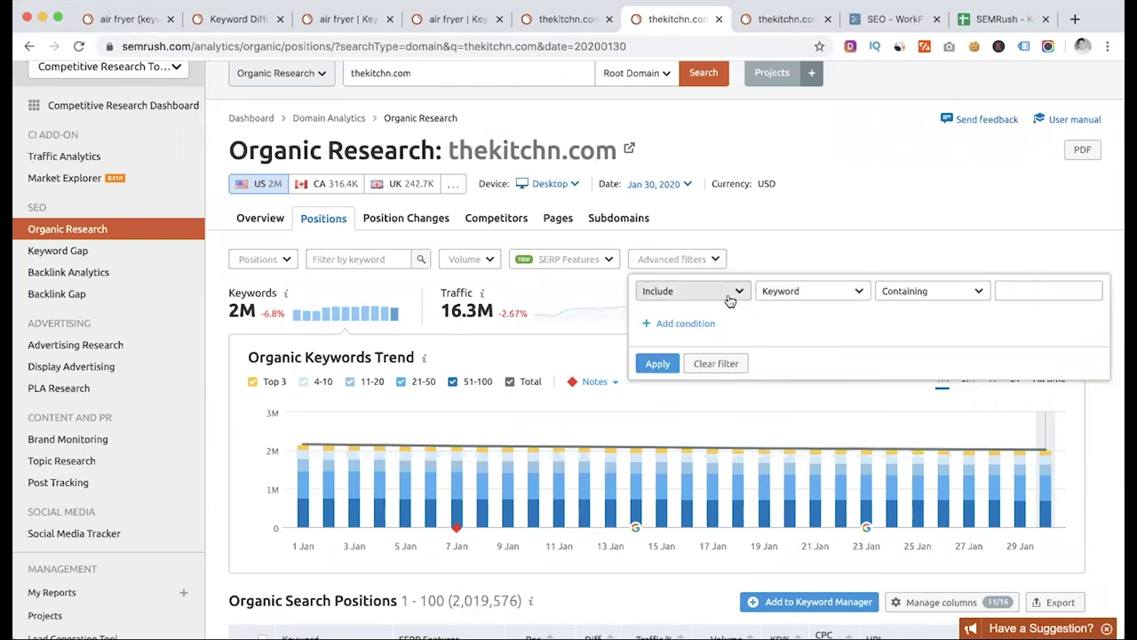
click(1020, 288)
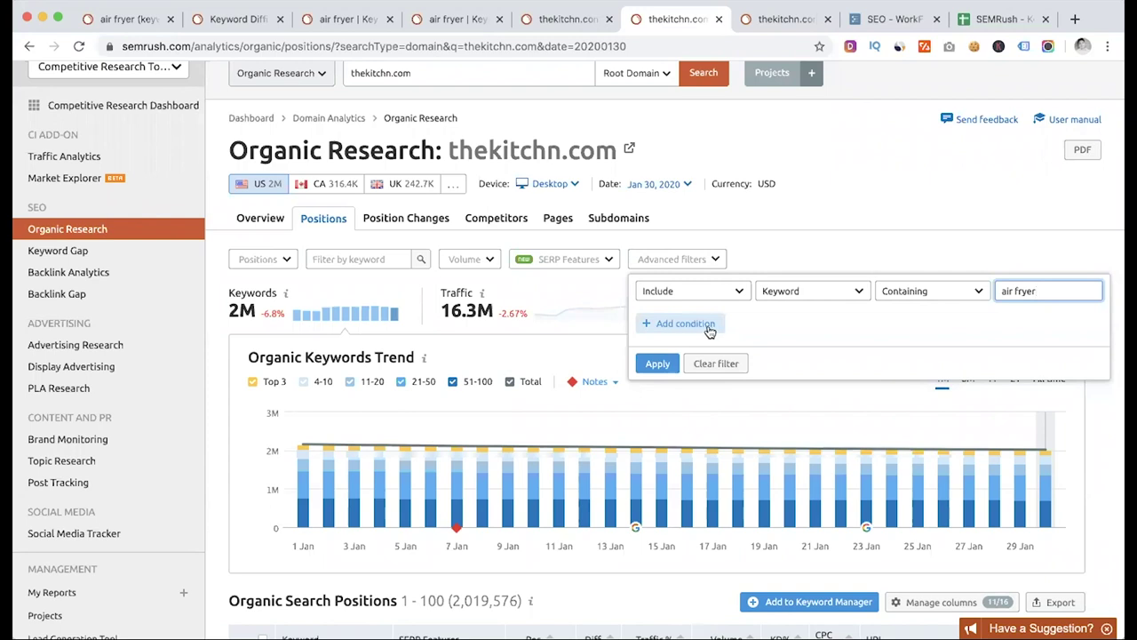
key(Return)
Step: Read the first filtered "air fryer" keywords with their SERP features, positions, volume and keyword difficulty
scroll(773, 333, down, 3)
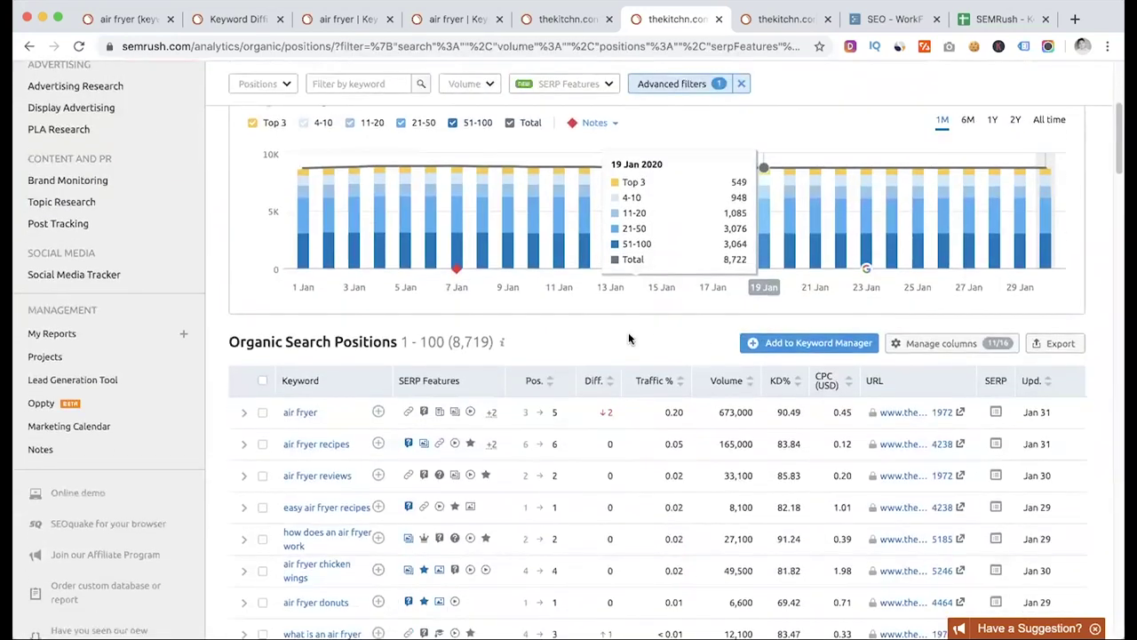
scroll(627, 334, down, 1)
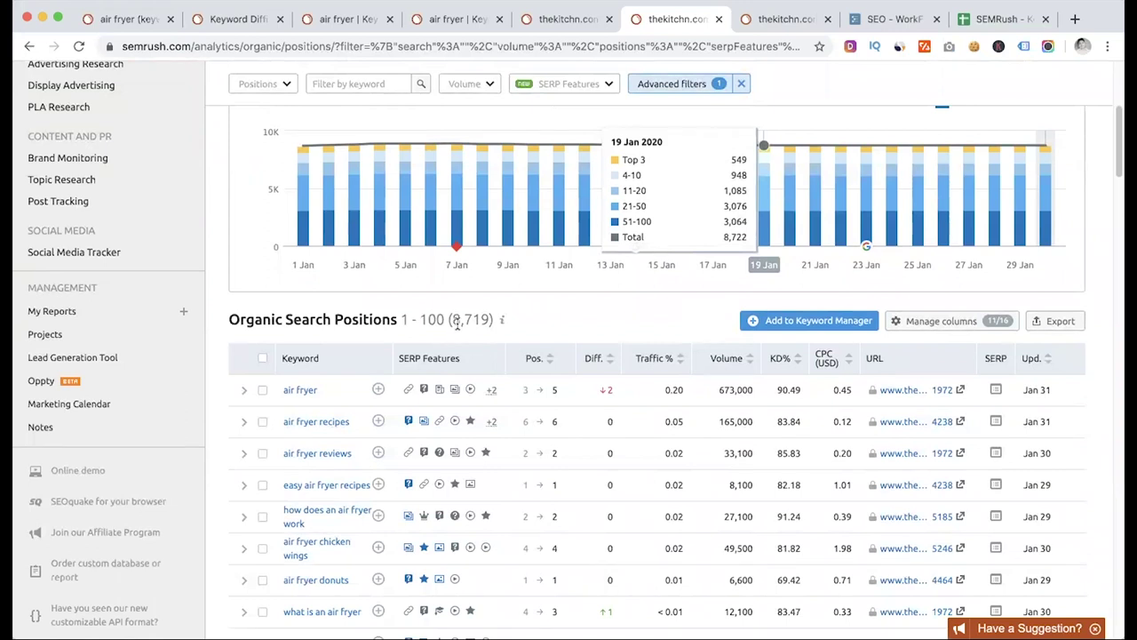
scroll(458, 325, down, 1)
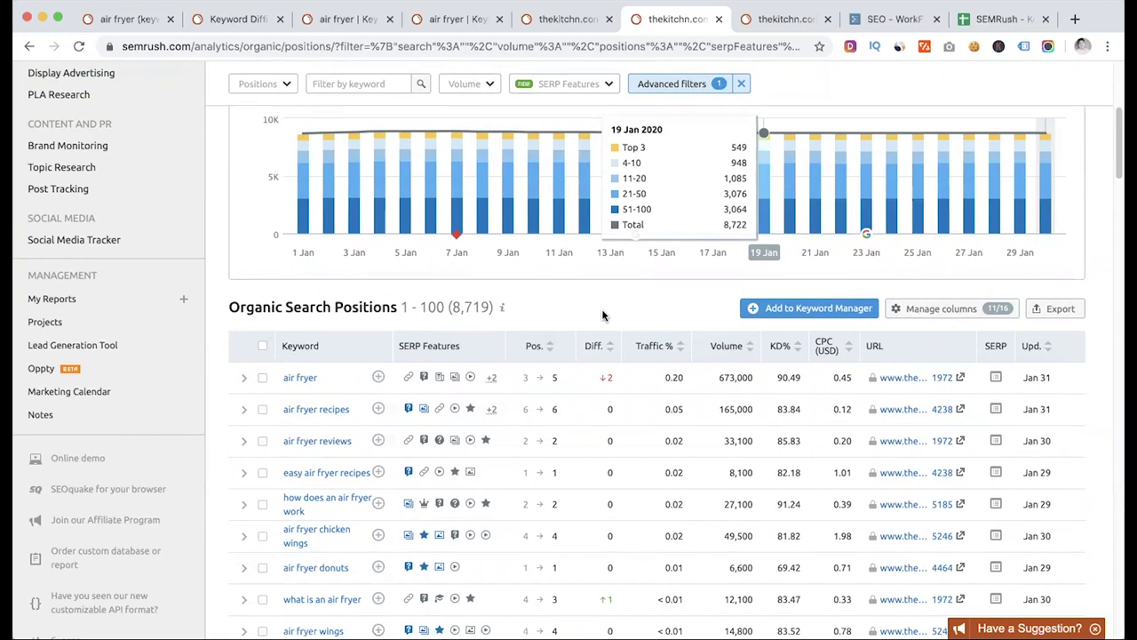
scroll(602, 315, down, 2)
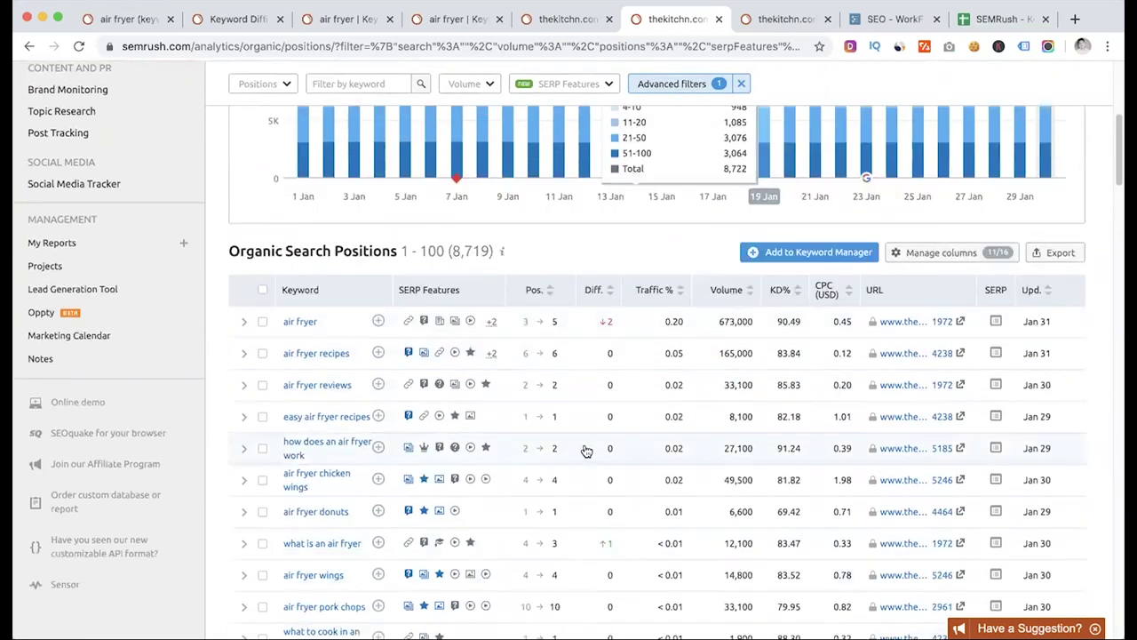
scroll(586, 451, down, 2)
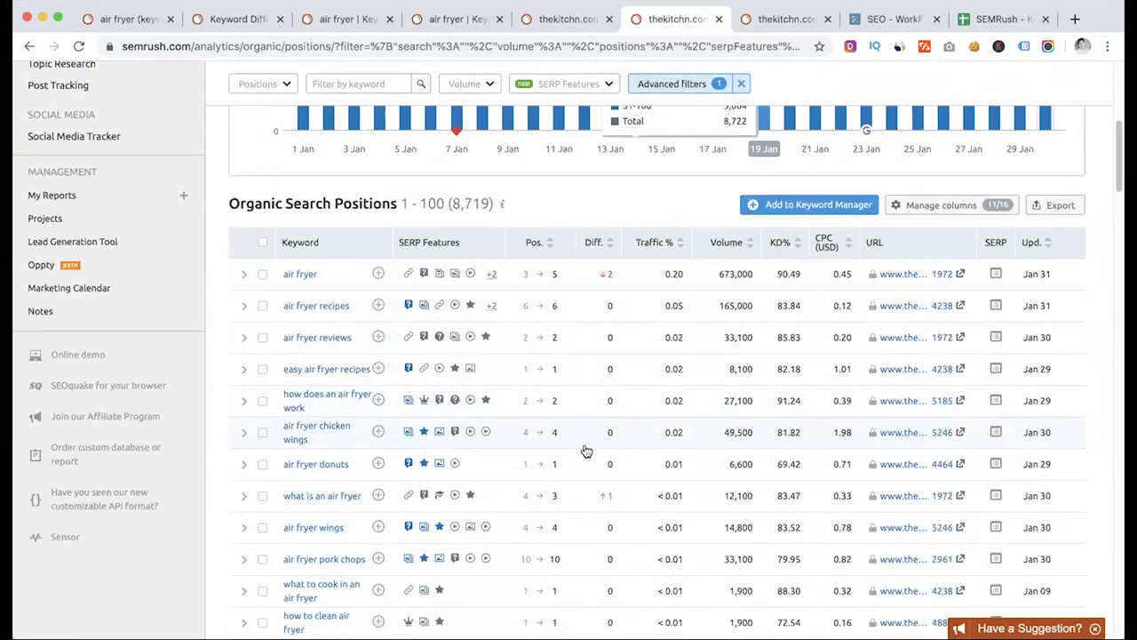
scroll(586, 452, down, 2)
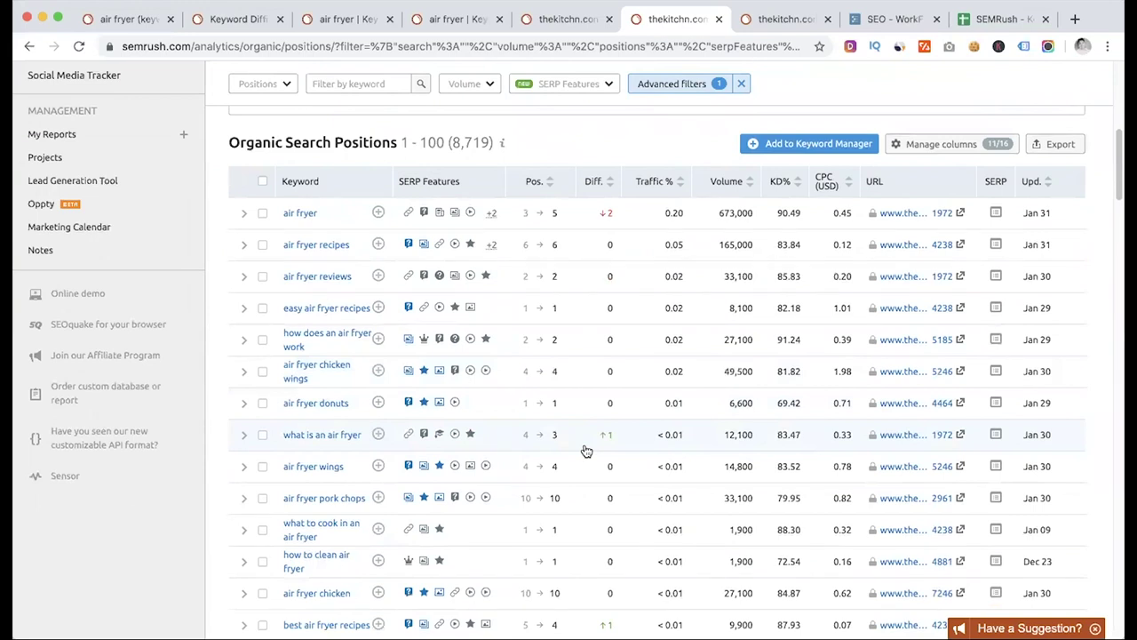
scroll(586, 452, down, 1)
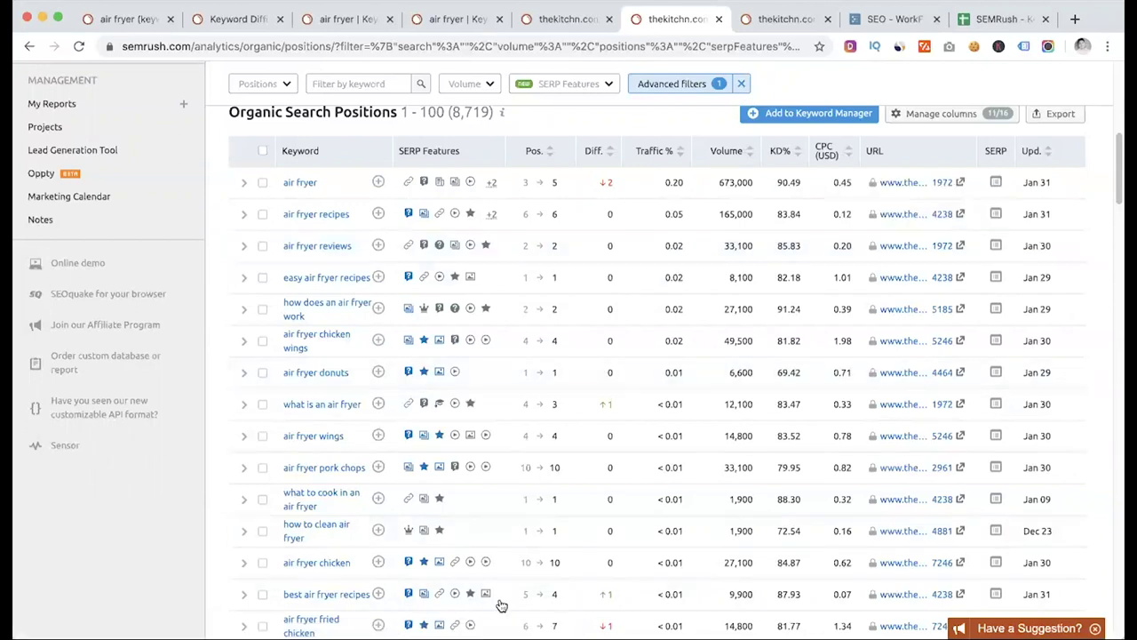
Step: Skim further down the filtered keyword list for more "air fryer" topics and return to the report's summary metrics
scroll(685, 412, down, 10)
scroll(688, 416, down, 10)
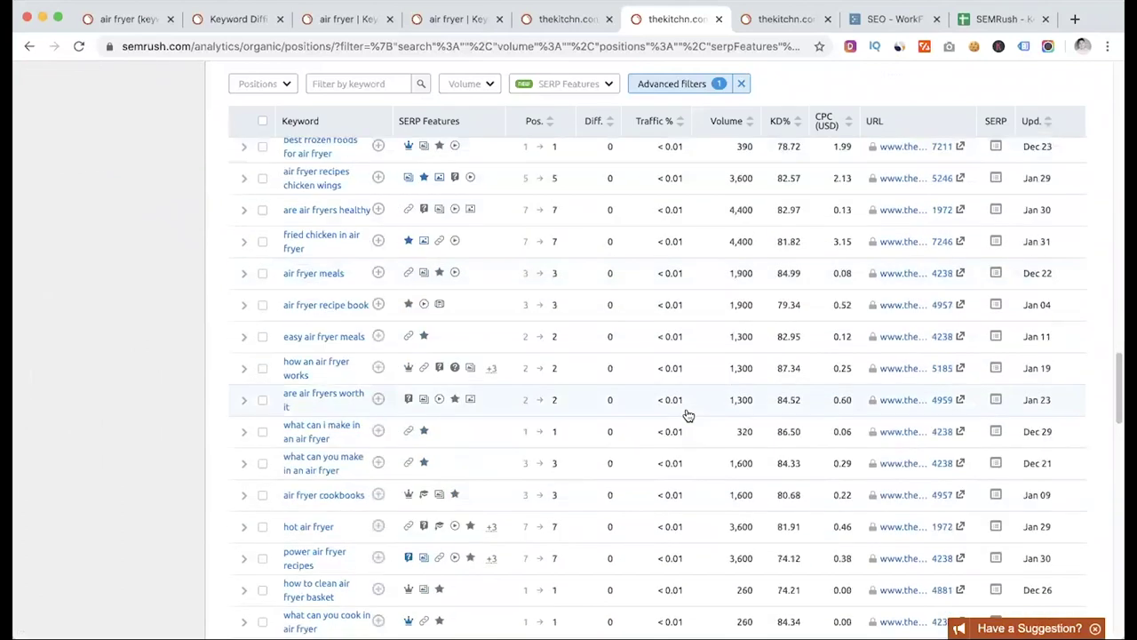
scroll(689, 415, down, 5)
scroll(689, 416, down, 4)
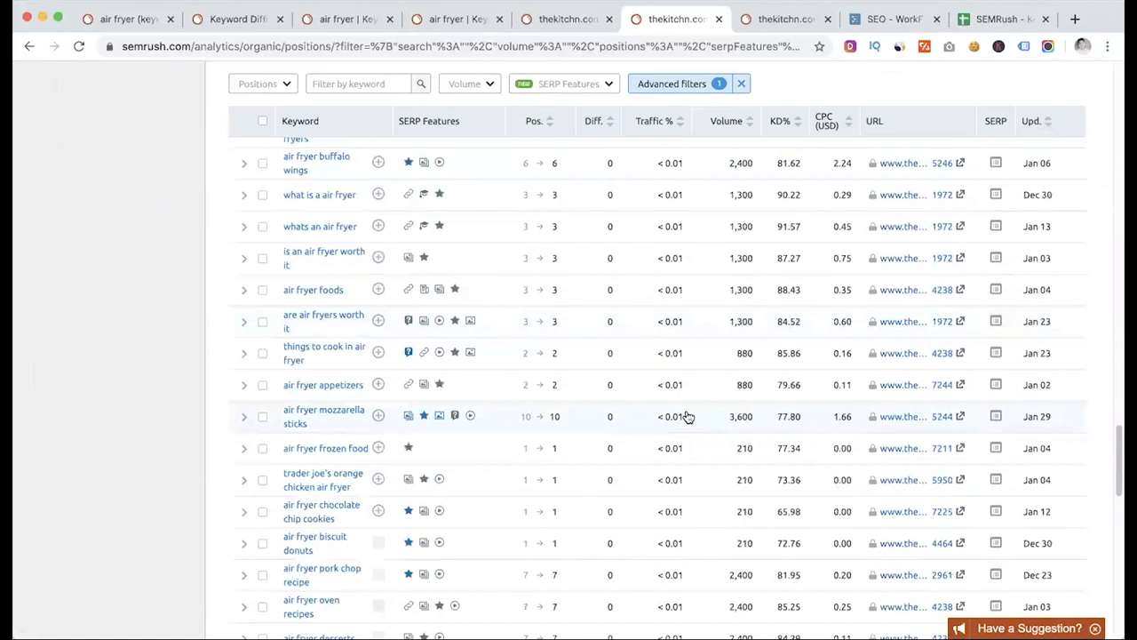
scroll(689, 416, up, 20)
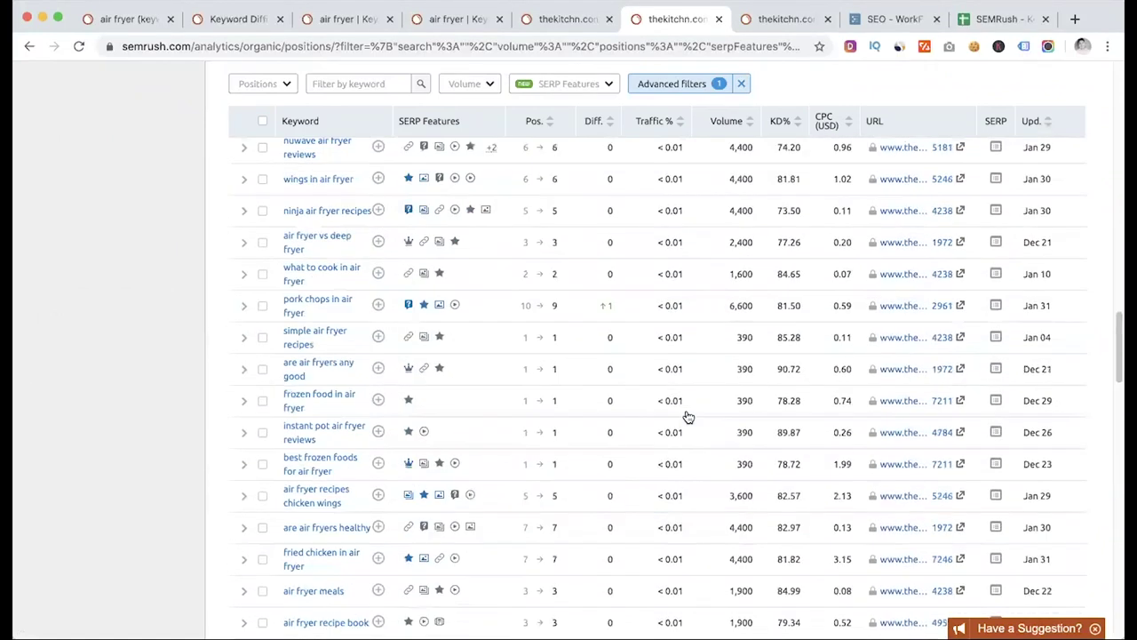
scroll(688, 416, up, 3)
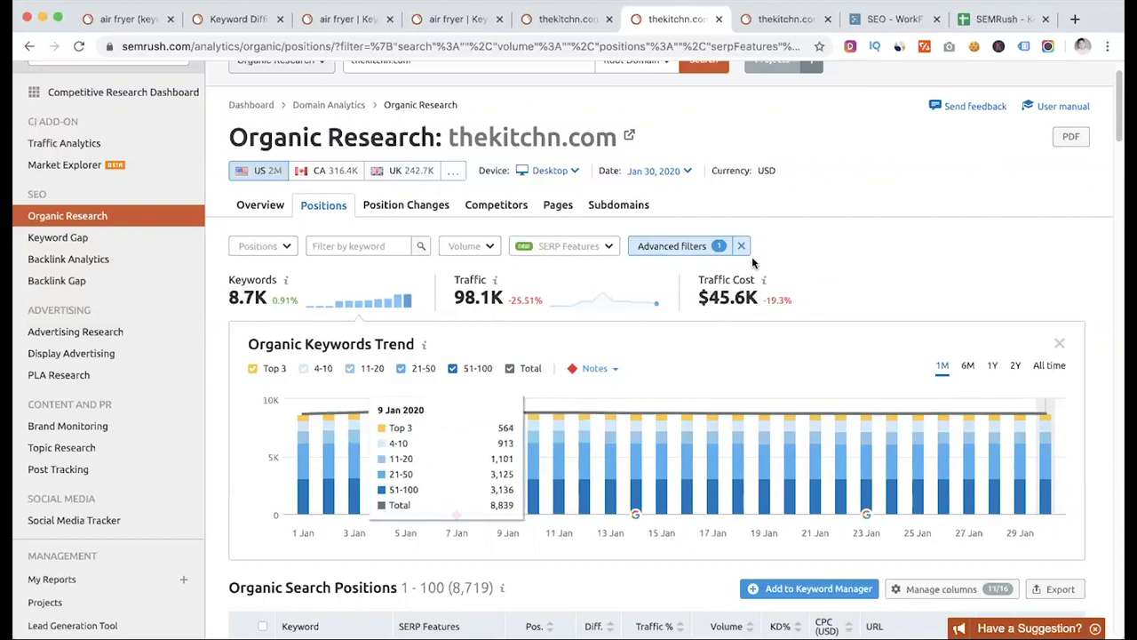
scroll(672, 335, down, 10)
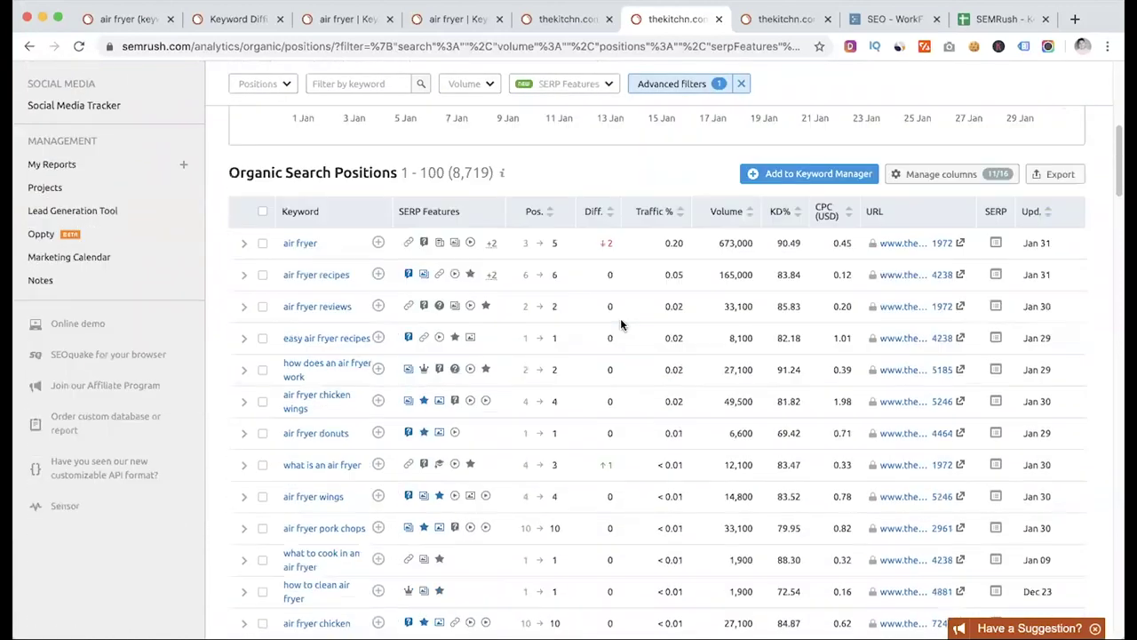
scroll(621, 327, down, 15)
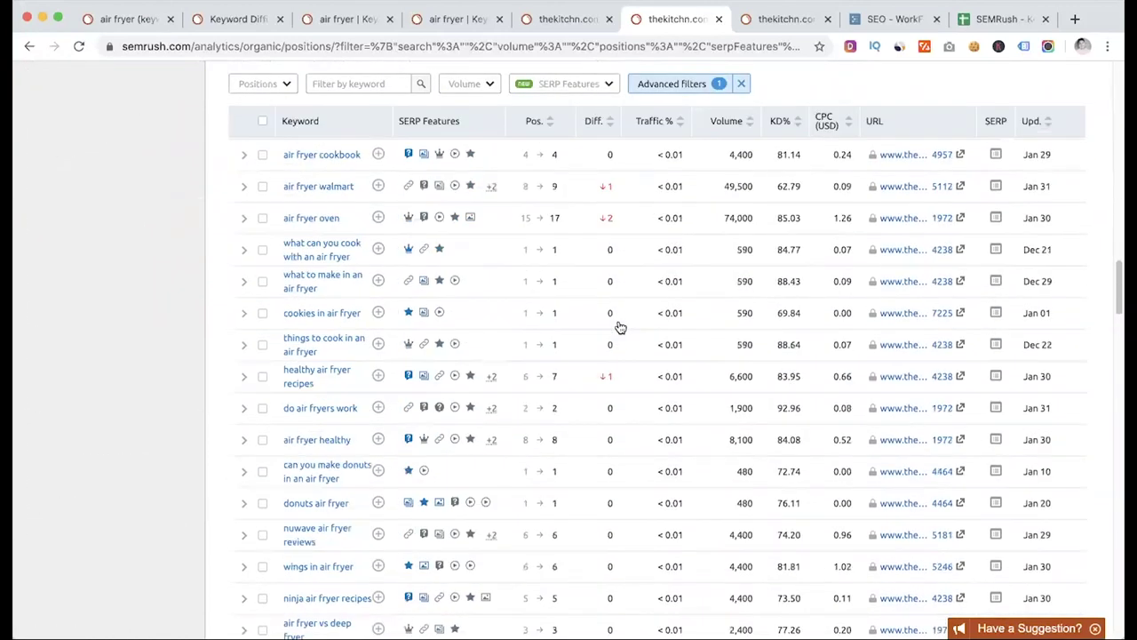
scroll(620, 327, up, 20)
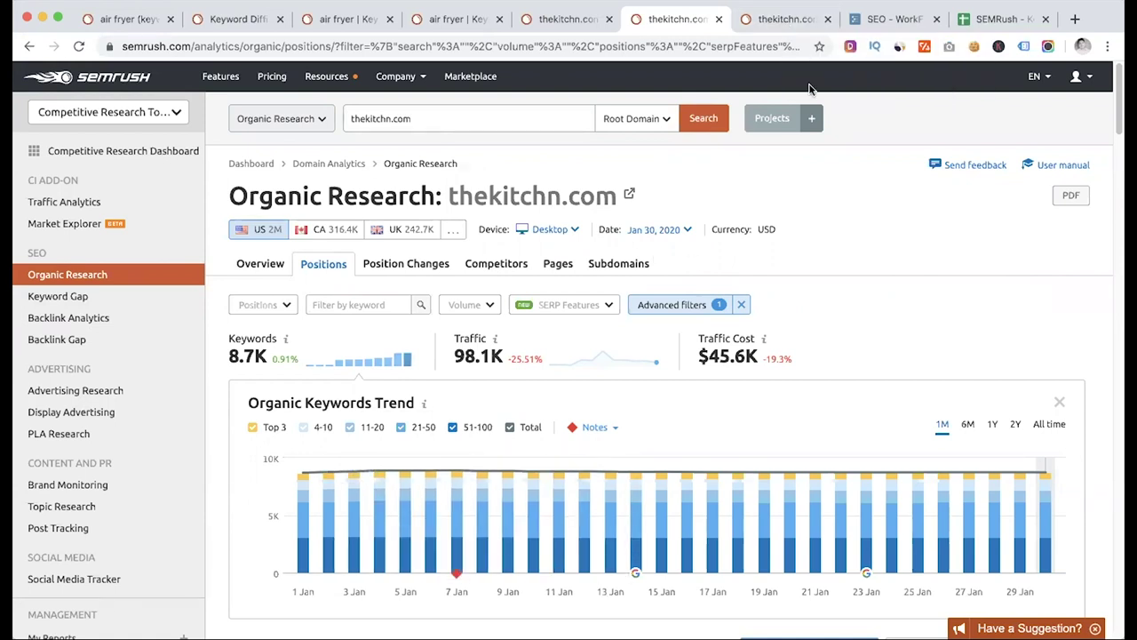
Step: Switch to the Keyword Gap report comparing thekitchn.com with four competitors and view the intersection type options
click(784, 27)
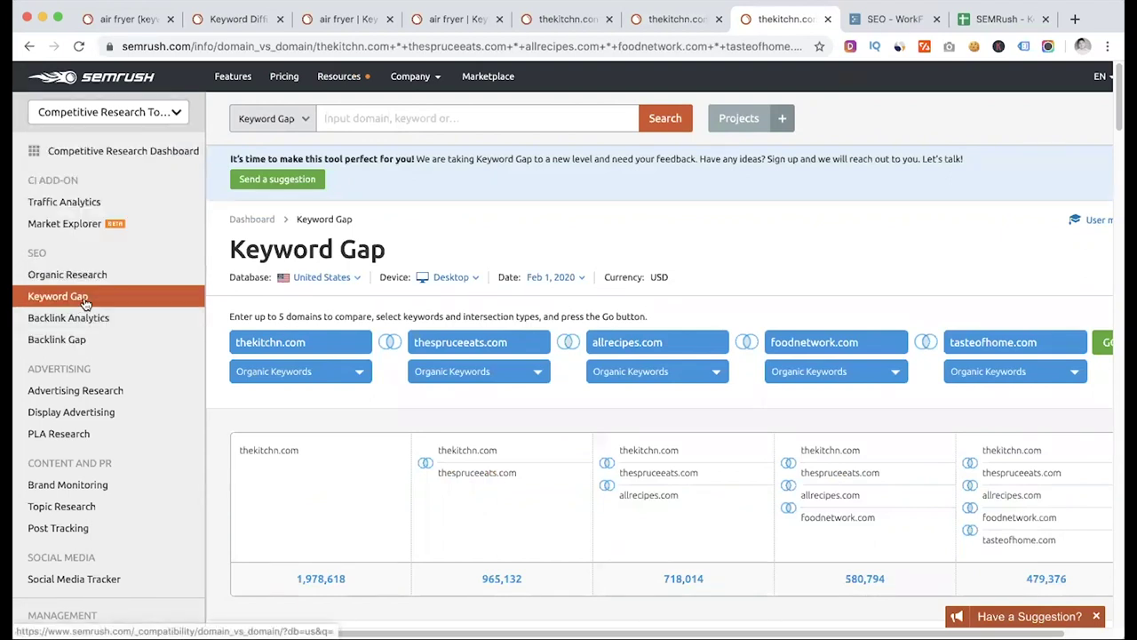
scroll(479, 293, down, 1)
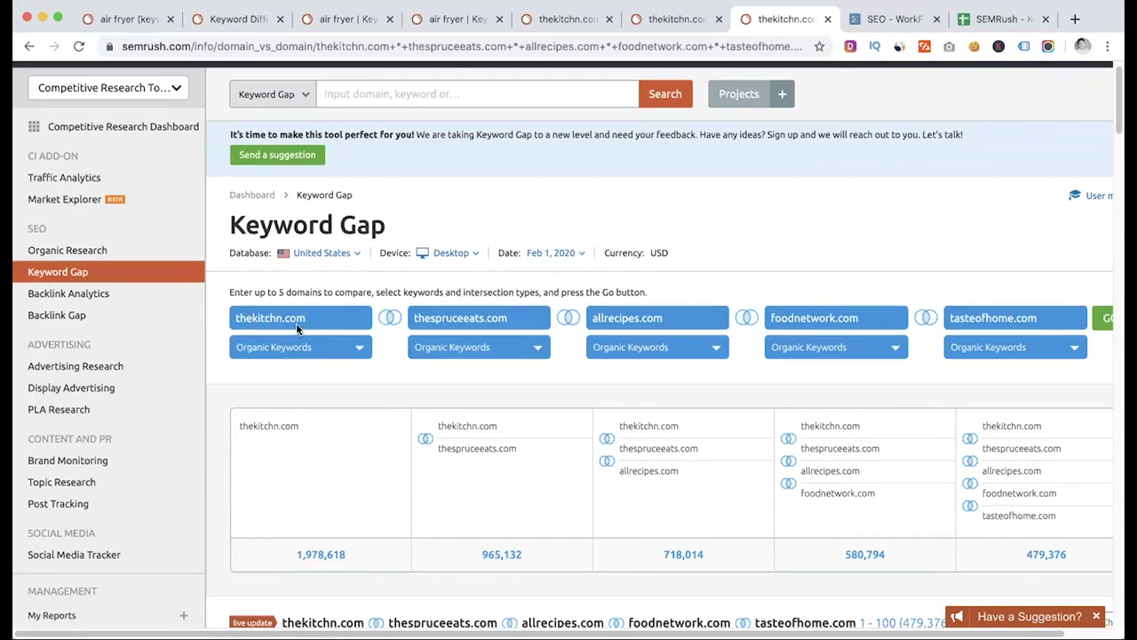
click(568, 317)
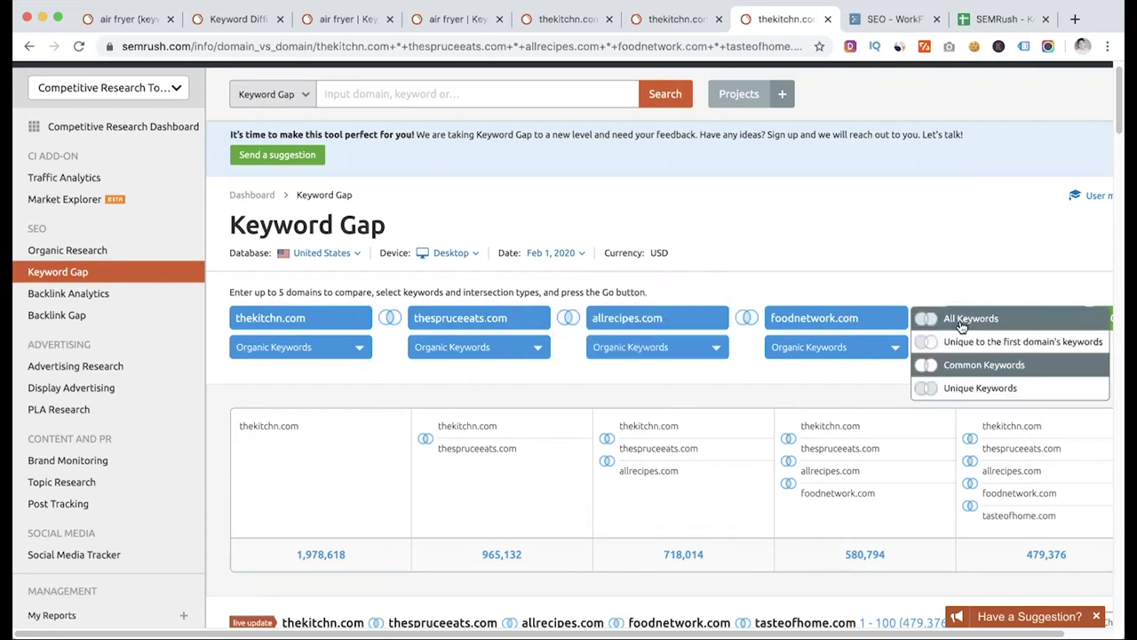
Step: Examine the keyword overlap between the five domains and the shared keywords table with each domain's rankings
scroll(692, 282, down, 3)
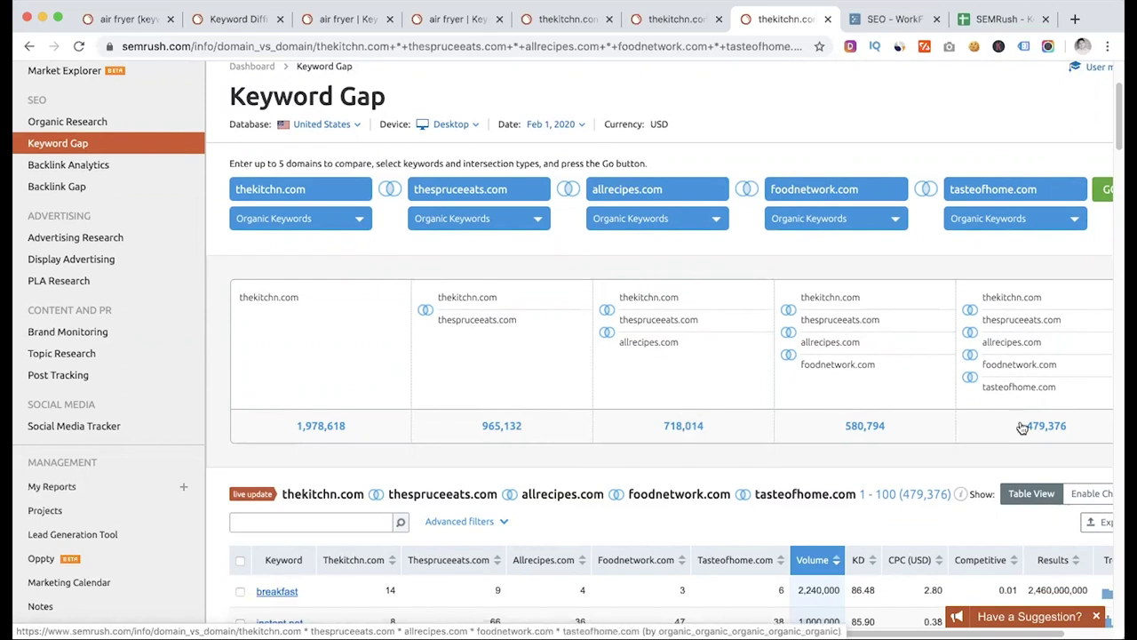
scroll(568, 373, down, 4)
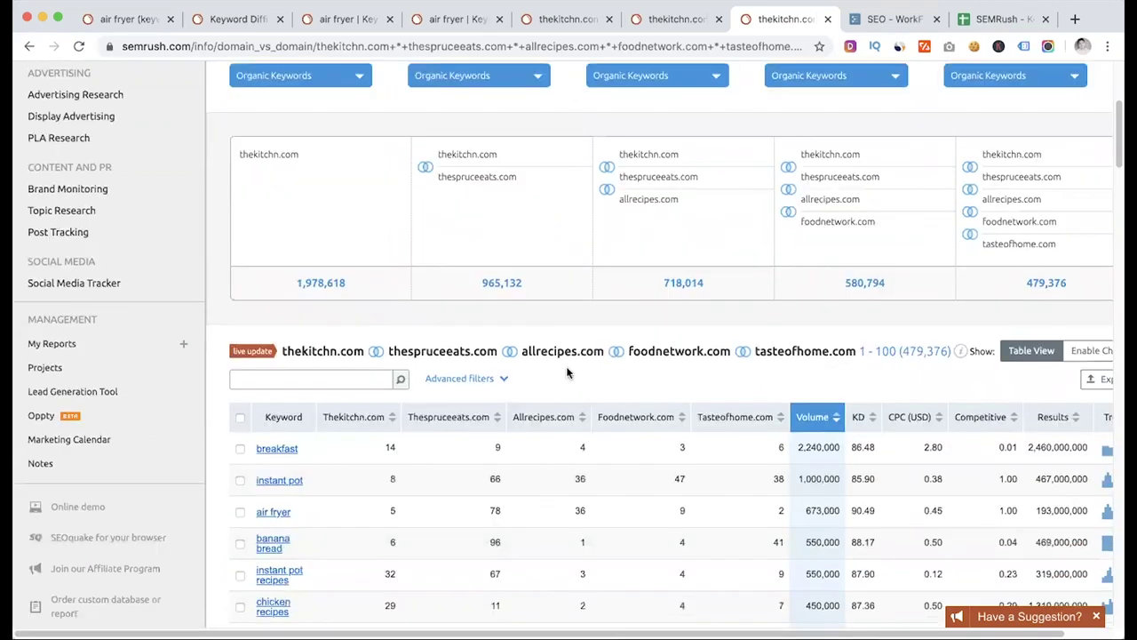
scroll(568, 376, down, 2)
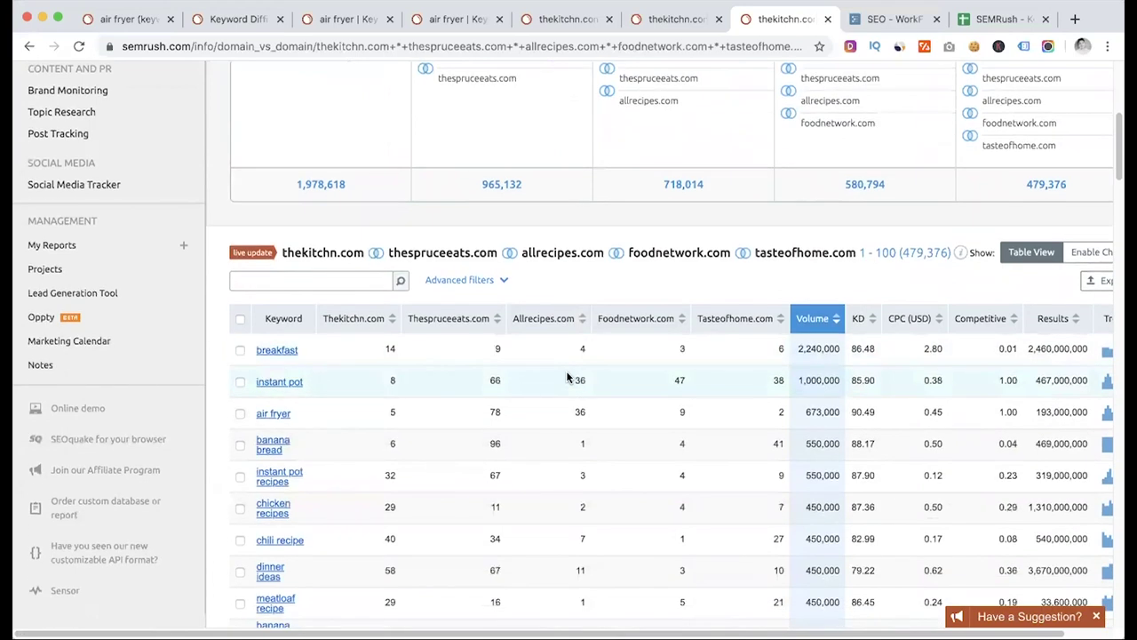
scroll(567, 378, down, 1)
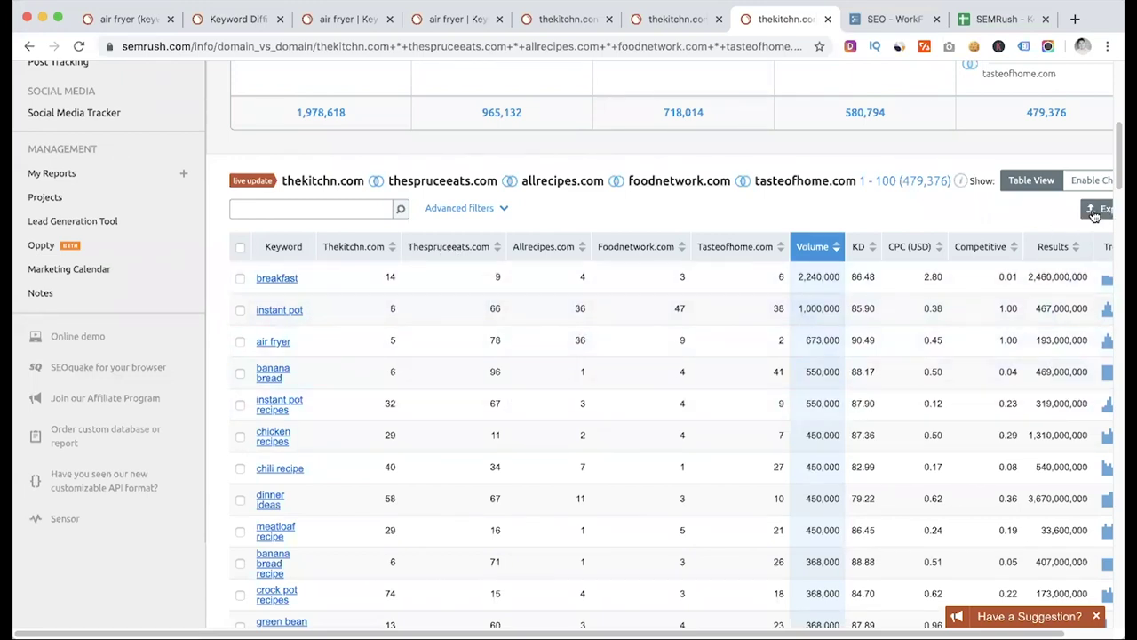
Step: Filter the shared keywords table to include only keywords containing "air fryer"
click(503, 211)
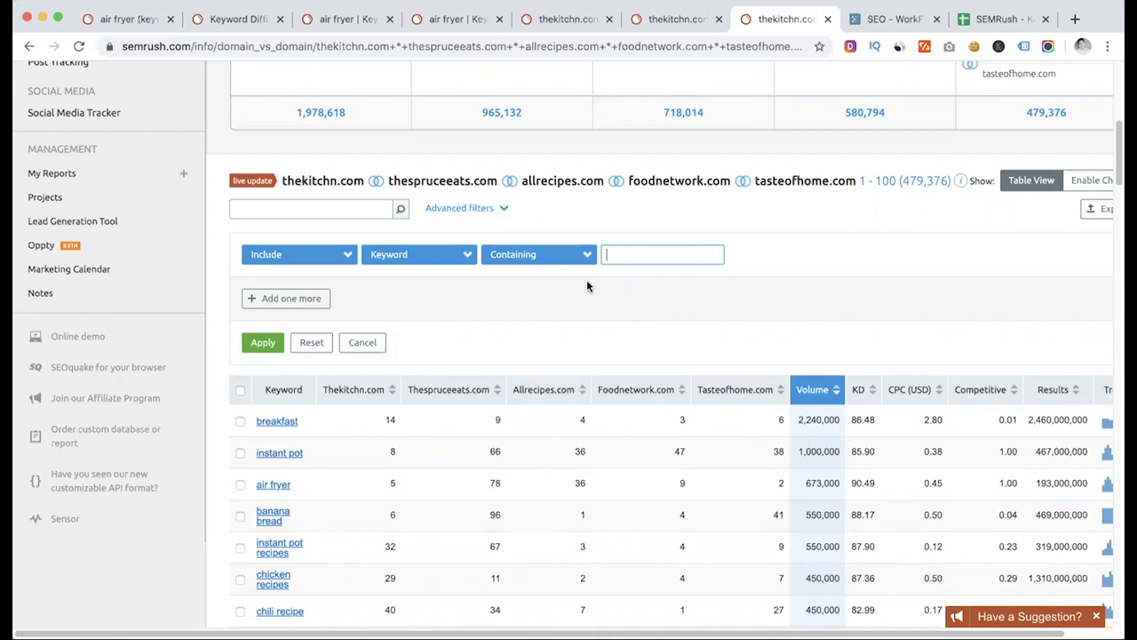
text(air fryer)
key(Return)
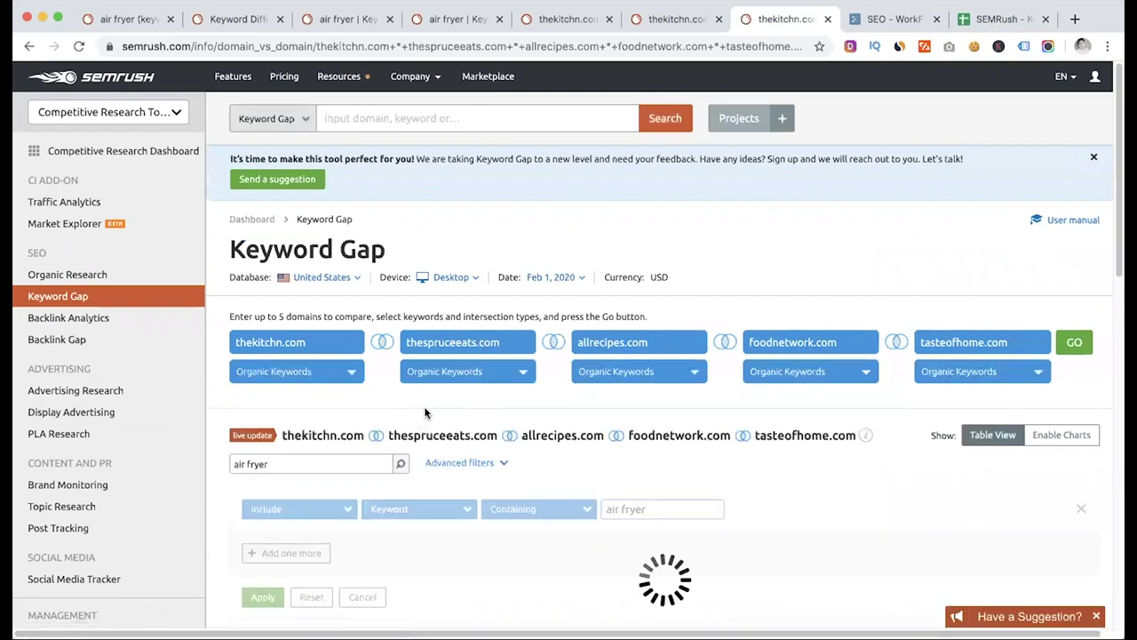
Step: Examine the filtered domain overlap and the "air fryer" keywords with each of the five domains' ranking positions
scroll(433, 379, down, 3)
scroll(439, 413, down, 1)
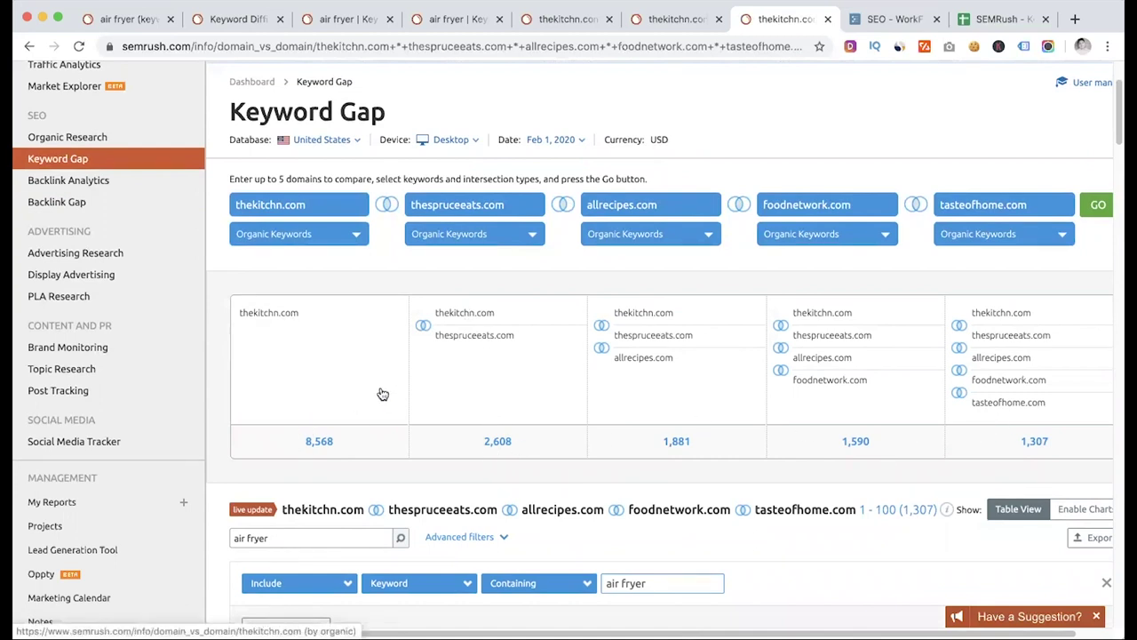
scroll(278, 427, down, 5)
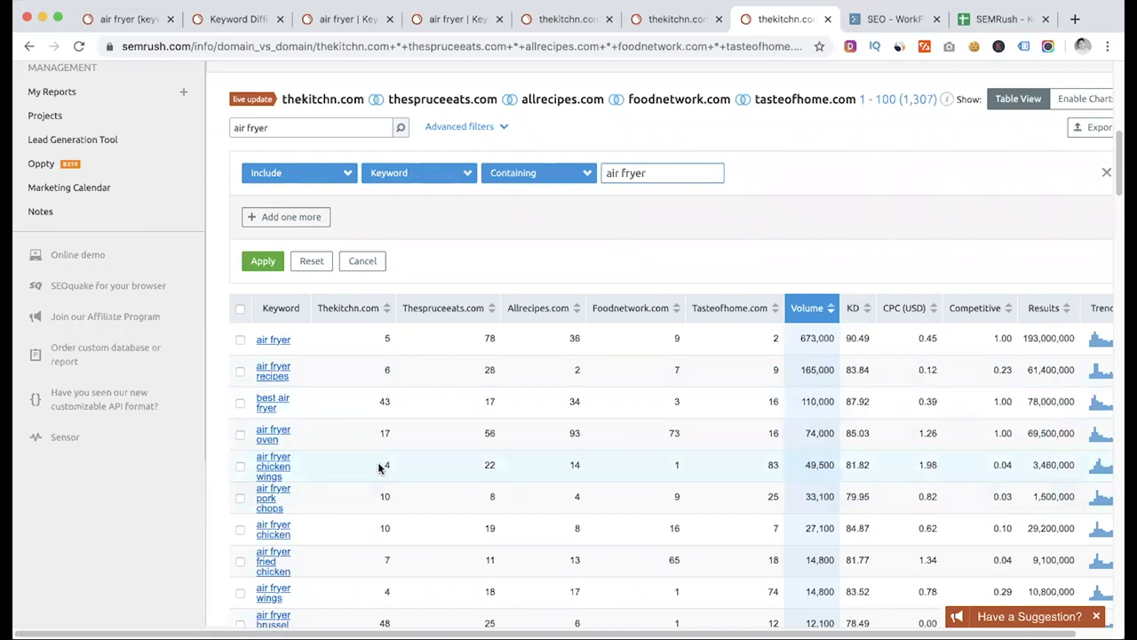
scroll(380, 472, down, 5)
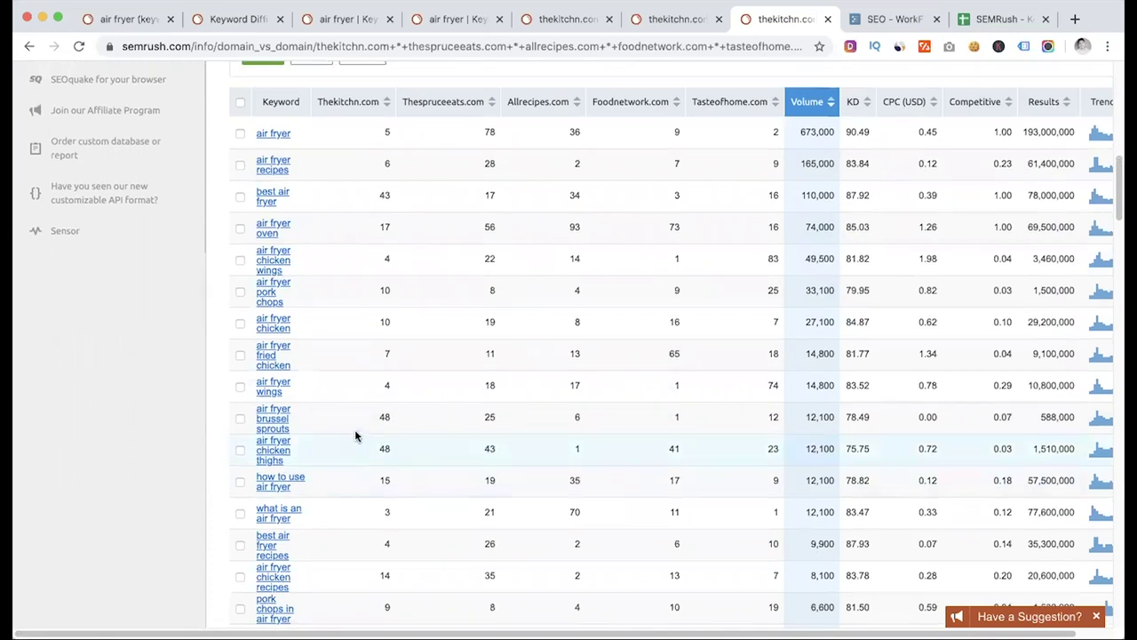
scroll(354, 431, up, 10)
scroll(355, 431, up, 6)
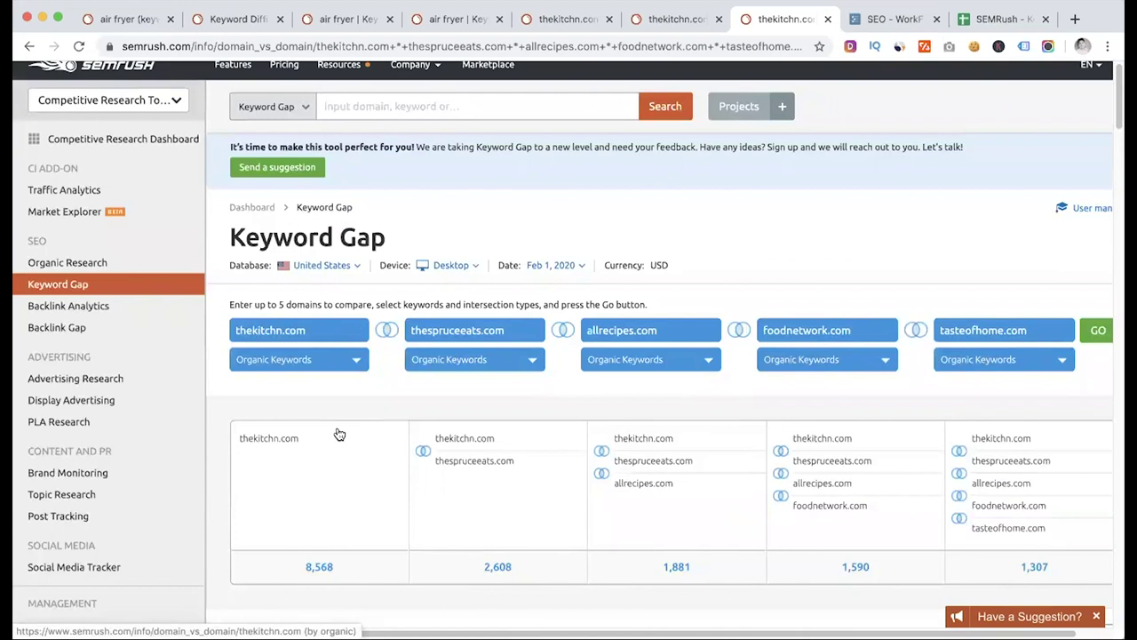
scroll(339, 432, down, 3)
scroll(377, 466, down, 3)
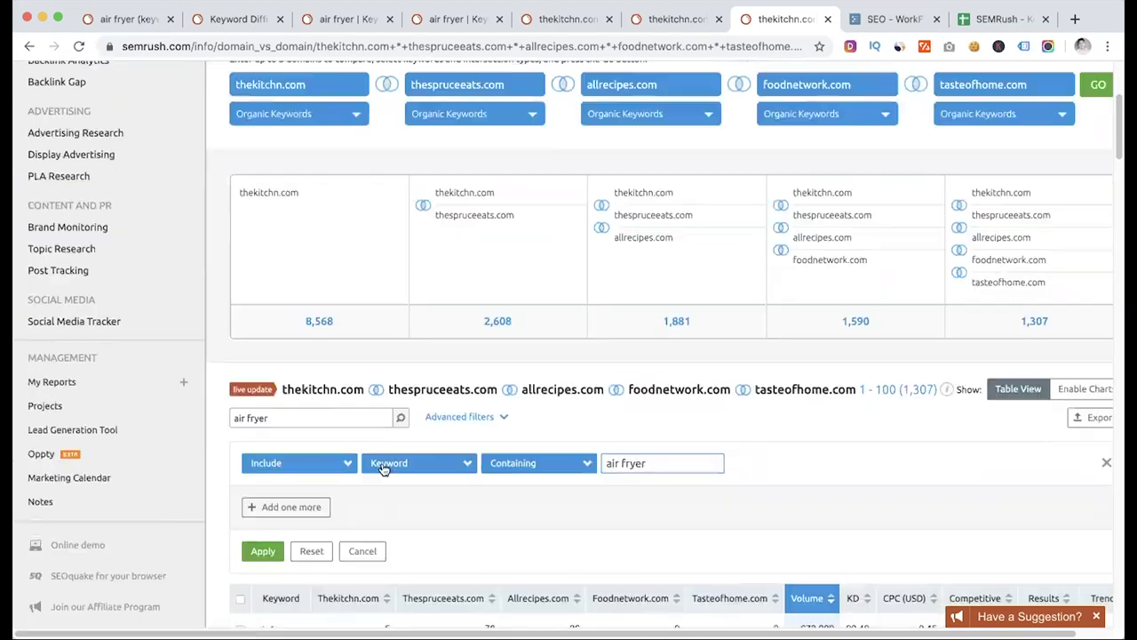
scroll(410, 490, down, 9)
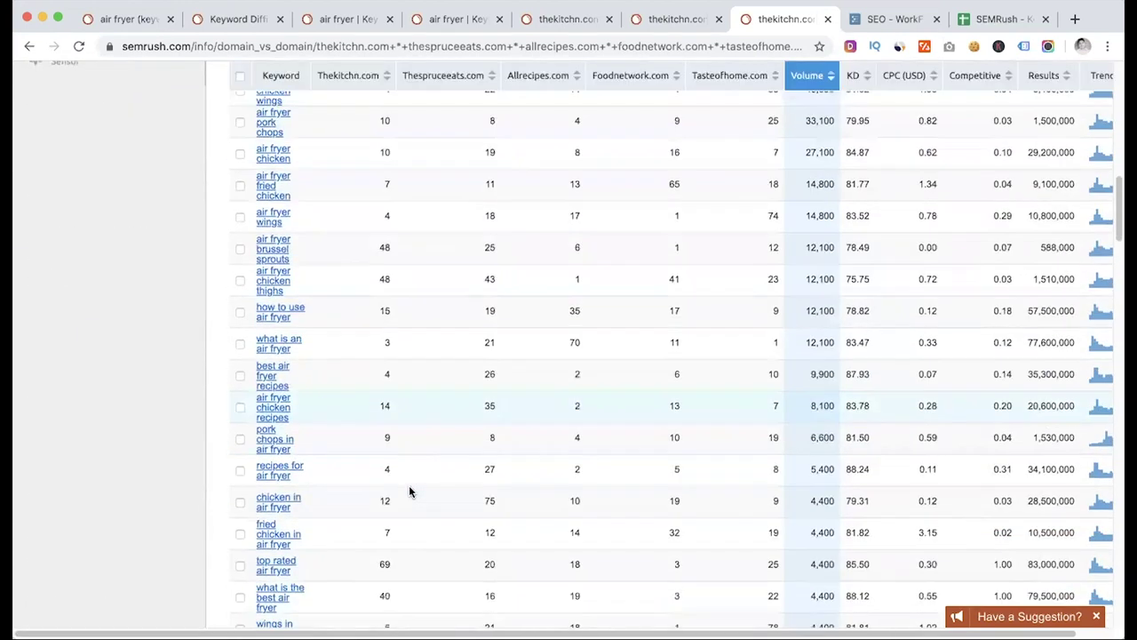
scroll(410, 487, down, 1)
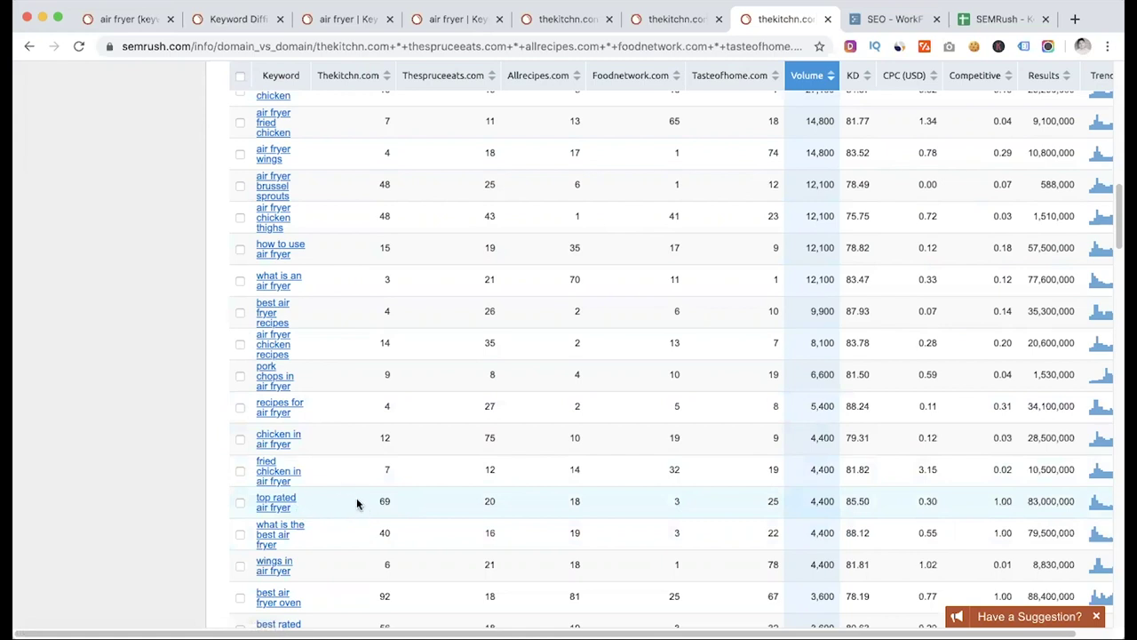
Step: Compare the five domains' positions, volume and keyword difficulty for the highest-volume "air fryer" keywords
scroll(350, 494, up, 10)
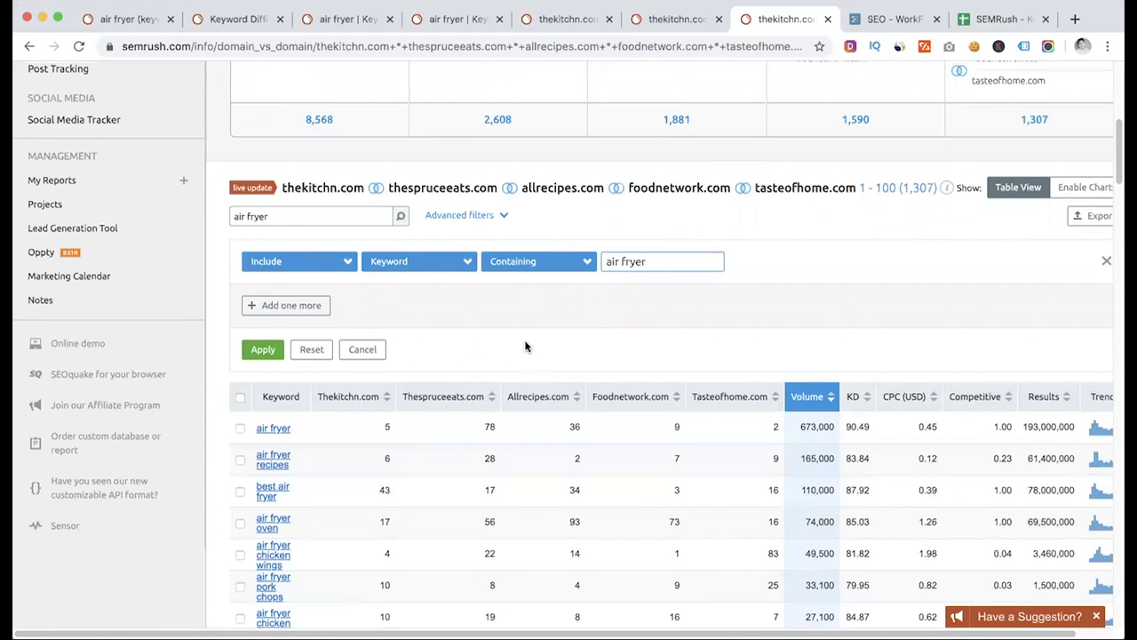
scroll(524, 347, up, 4)
scroll(524, 347, down, 5)
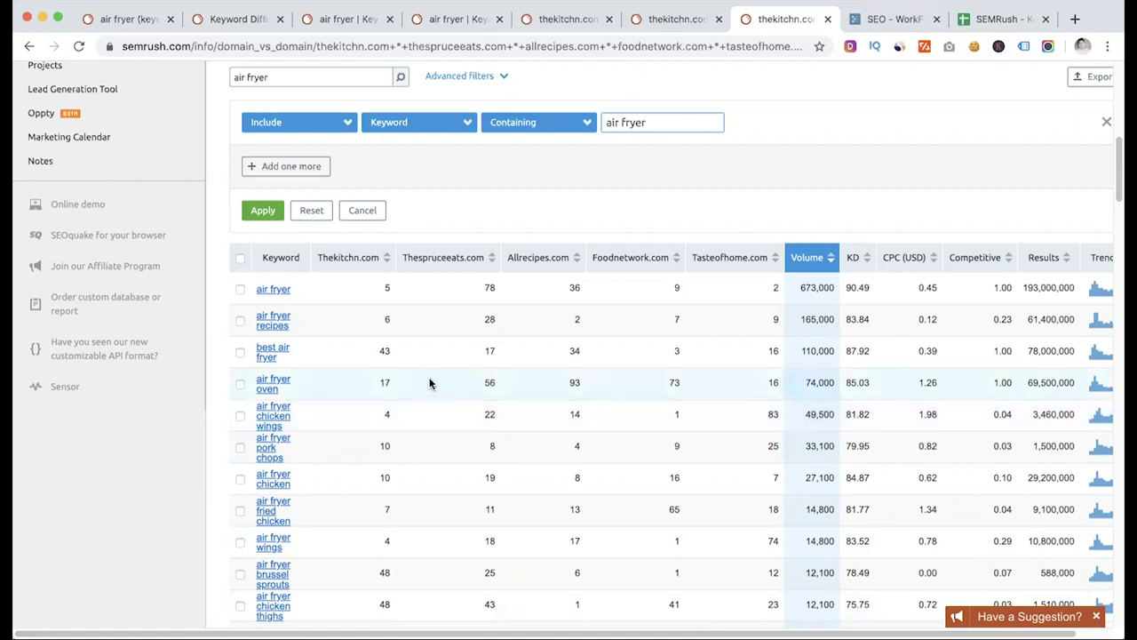
scroll(429, 383, down, 3)
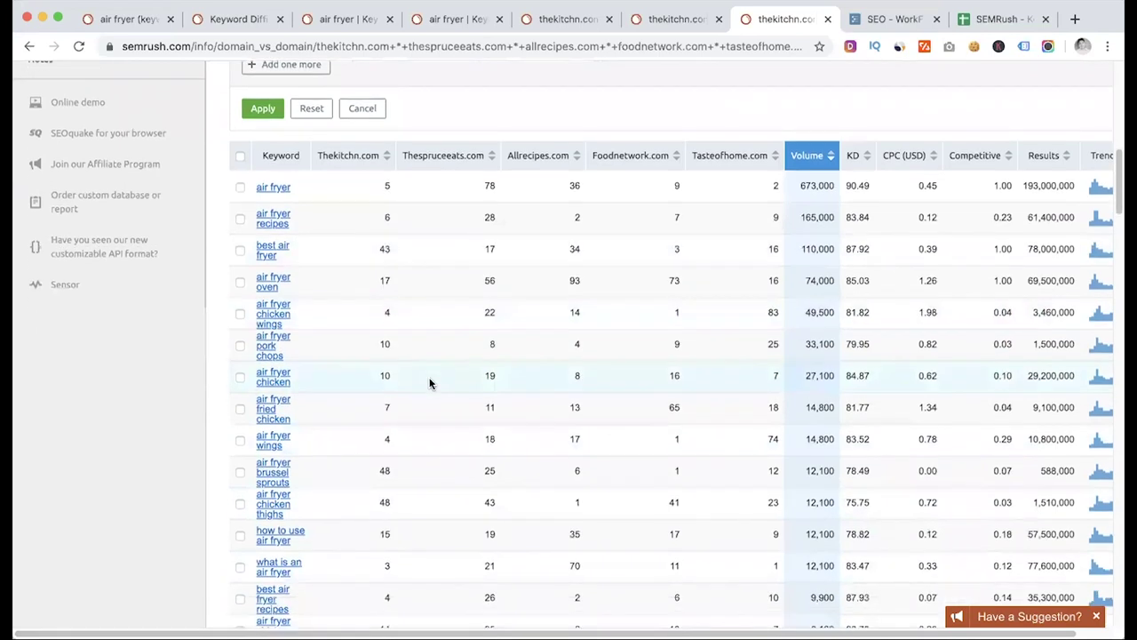
scroll(429, 383, down, 1)
scroll(429, 382, down, 2)
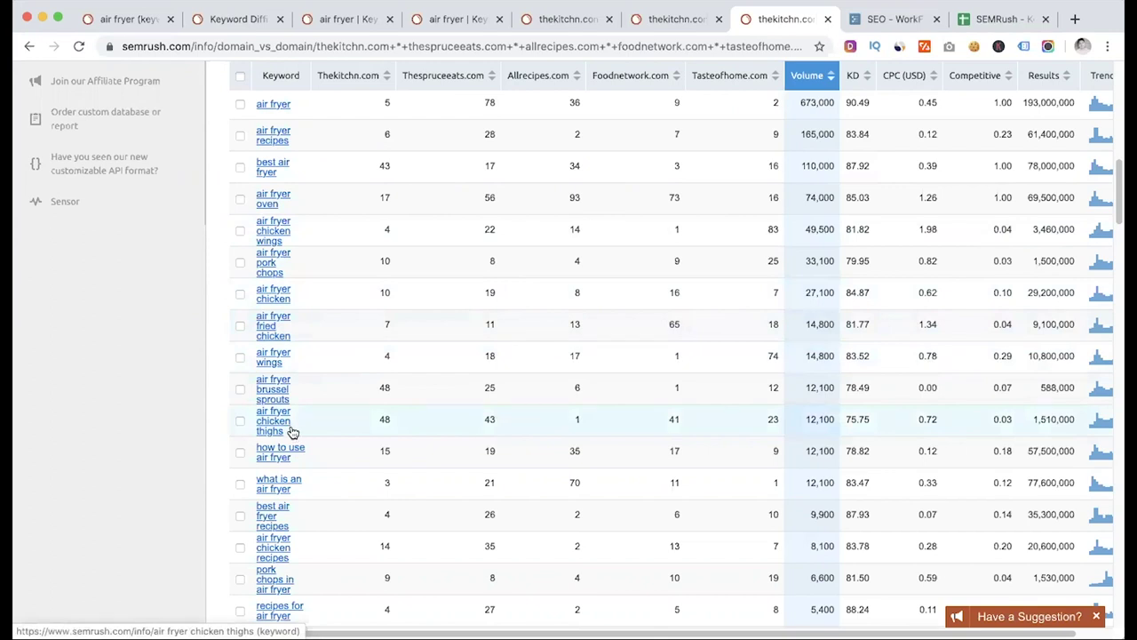
scroll(338, 413, up, 5)
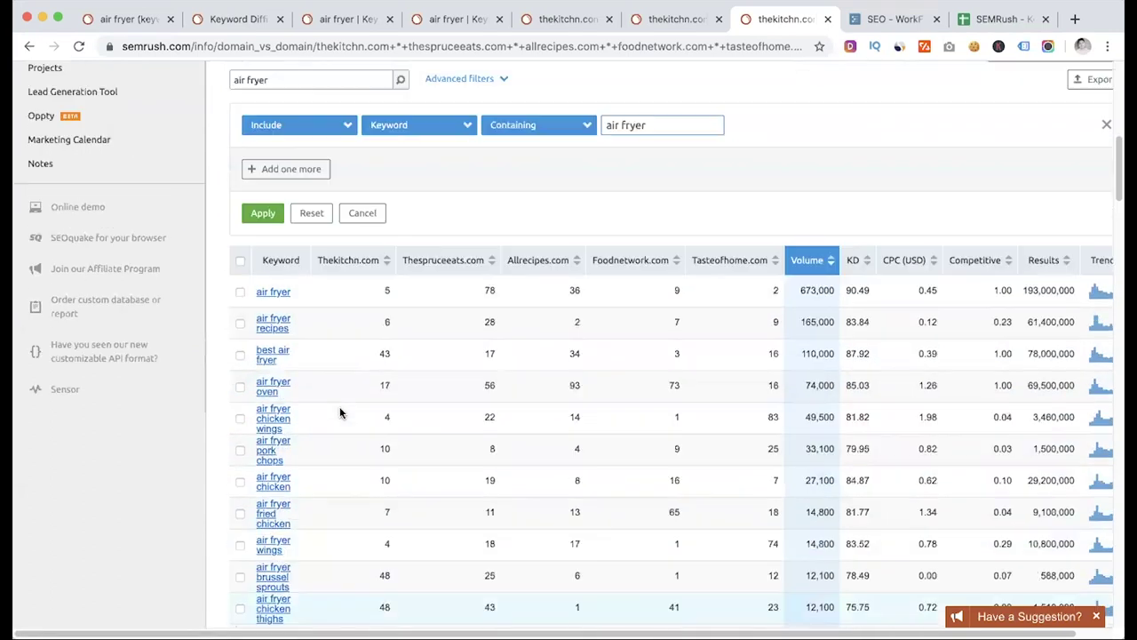
scroll(337, 413, down, 5)
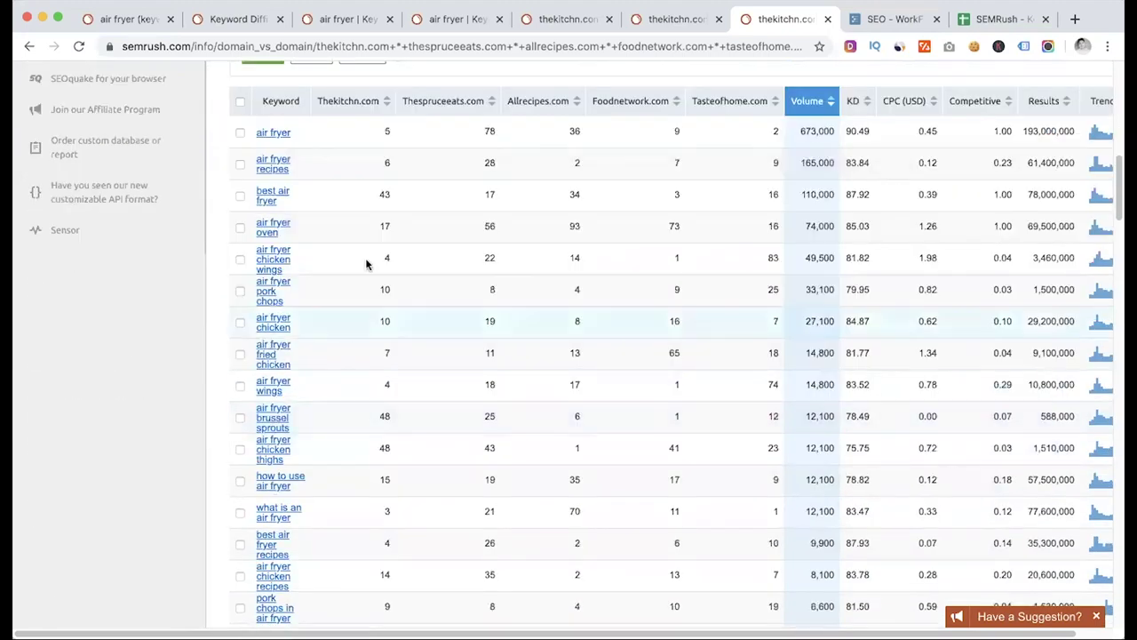
scroll(371, 384, up, 1)
scroll(371, 384, up, 10)
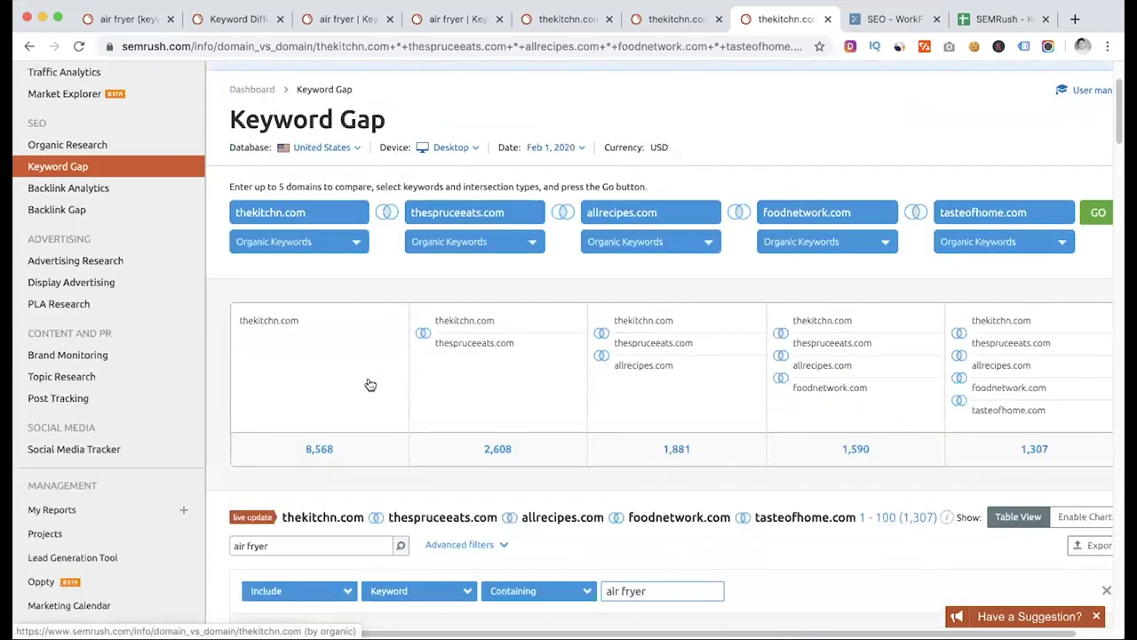
Step: Skim further down the filtered Keyword Gap table for topic ideas and return to the domain comparison settings
scroll(371, 384, down, 3)
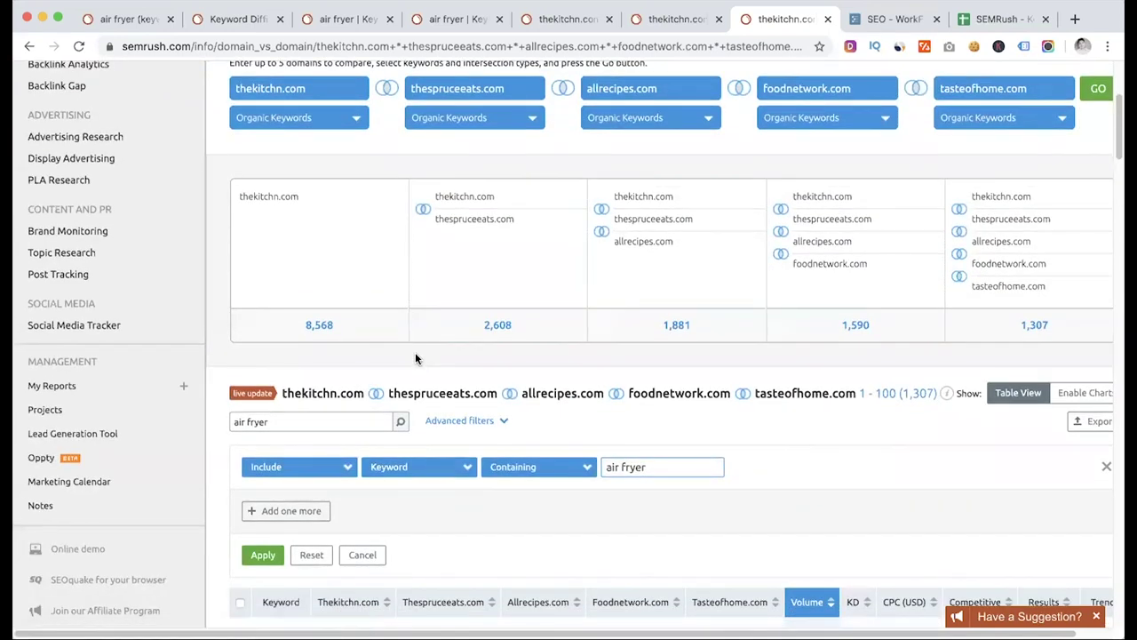
scroll(415, 358, down, 8)
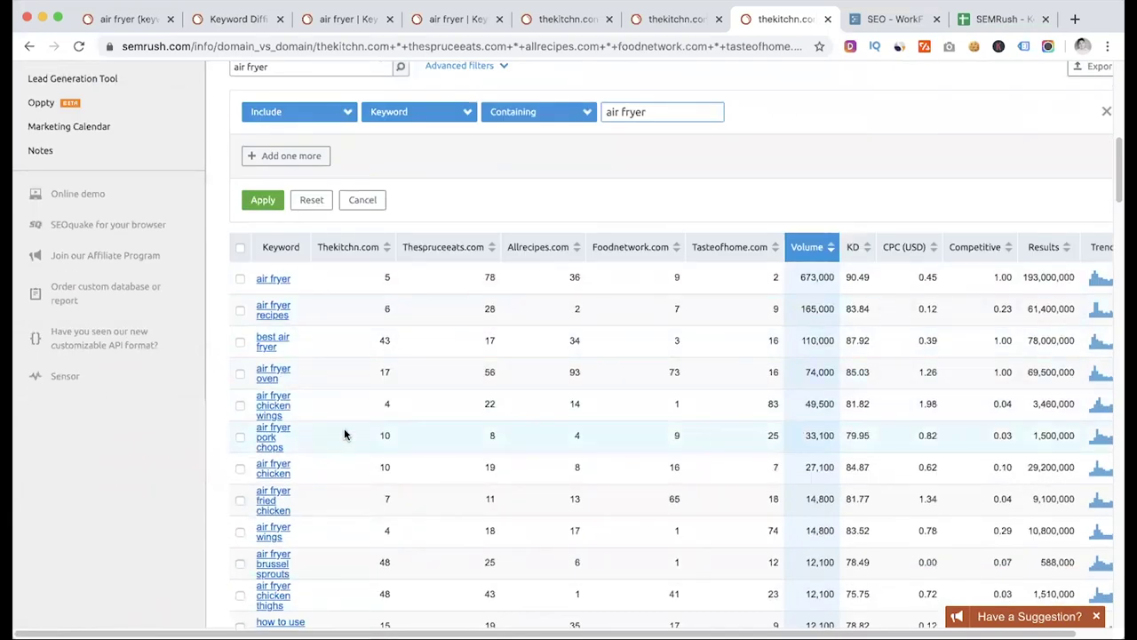
scroll(332, 468, down, 1)
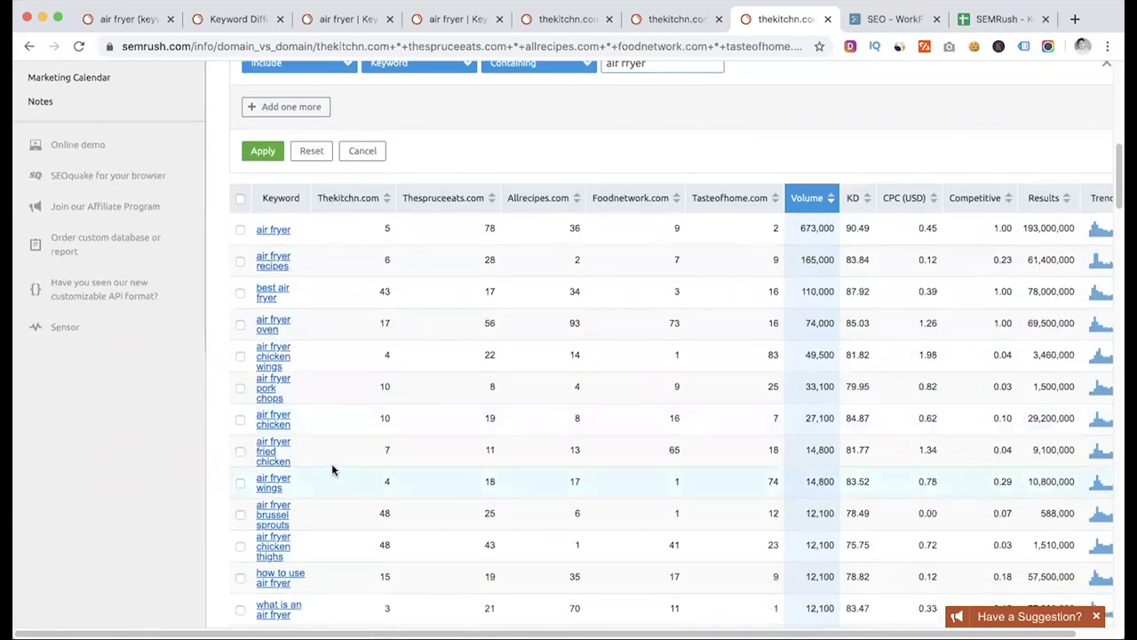
scroll(333, 462, down, 1)
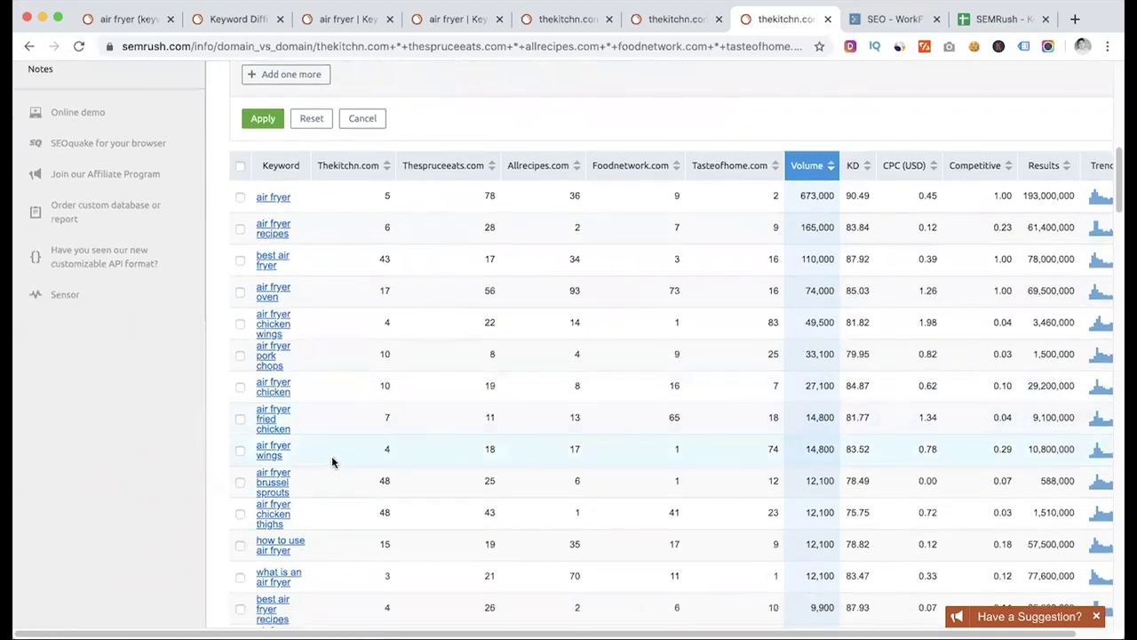
scroll(317, 457, down, 1)
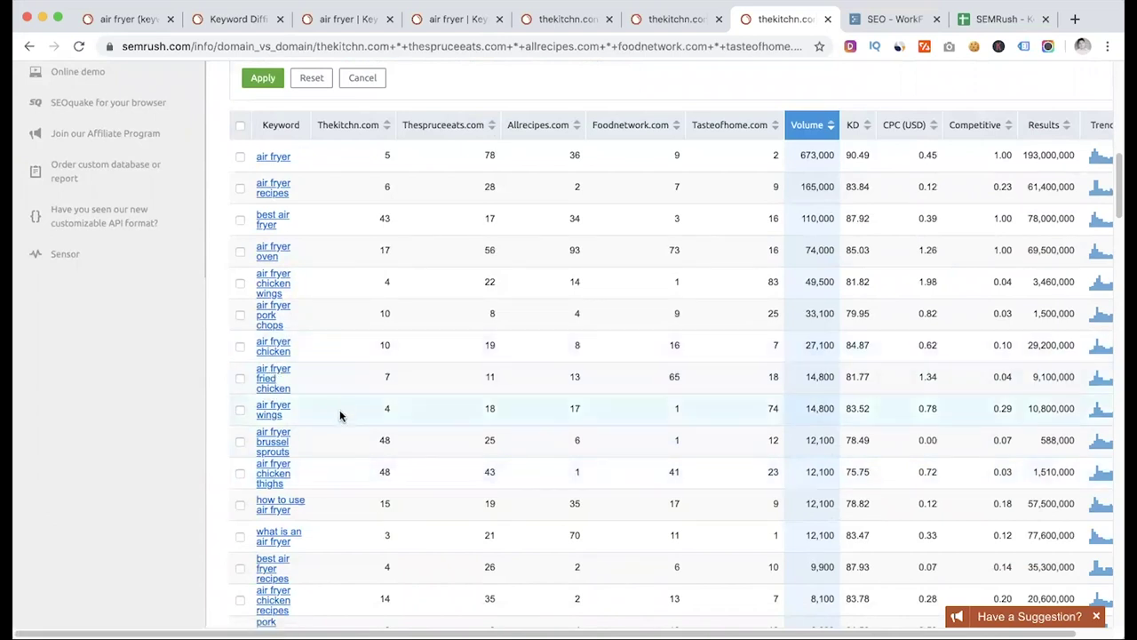
scroll(339, 413, down, 6)
scroll(339, 415, down, 3)
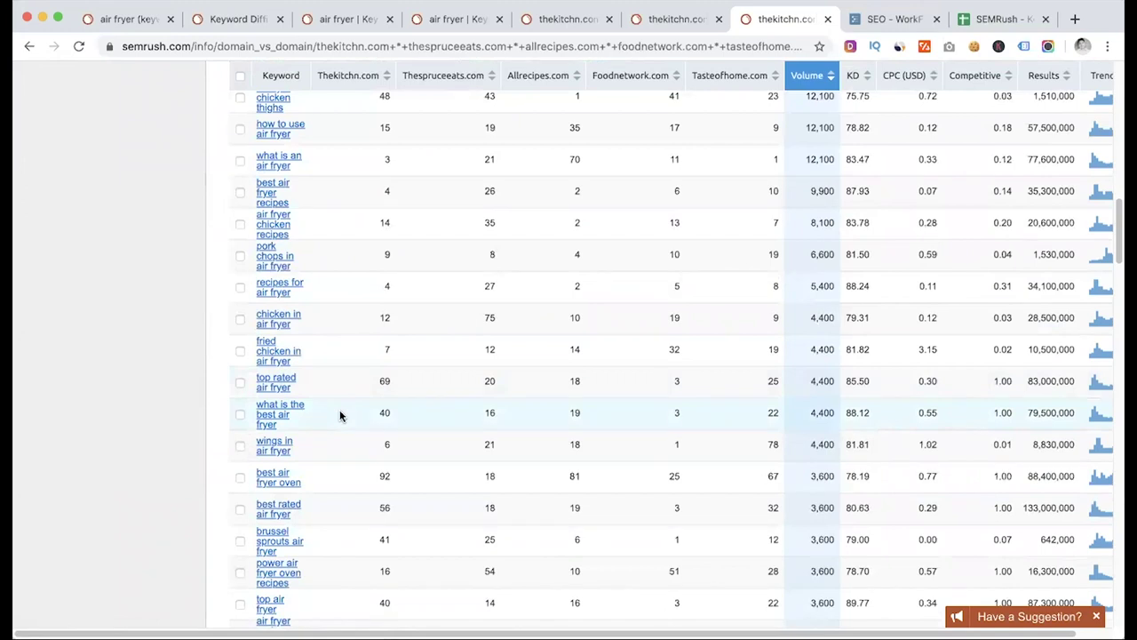
scroll(340, 414, down, 6)
scroll(340, 410, up, 20)
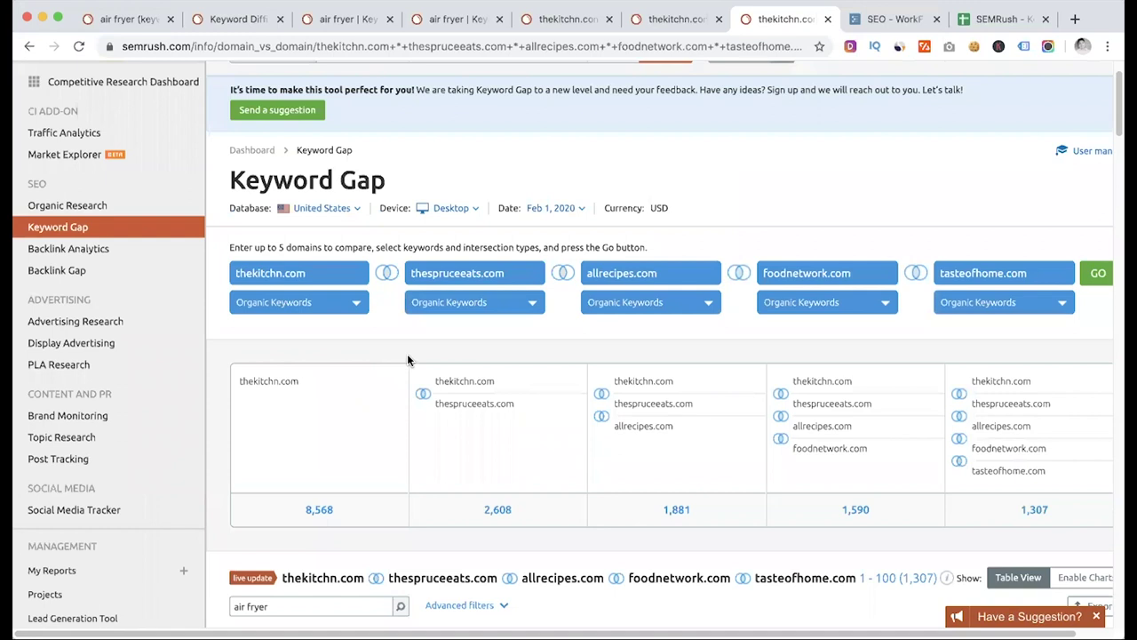
scroll(408, 359, up, 2)
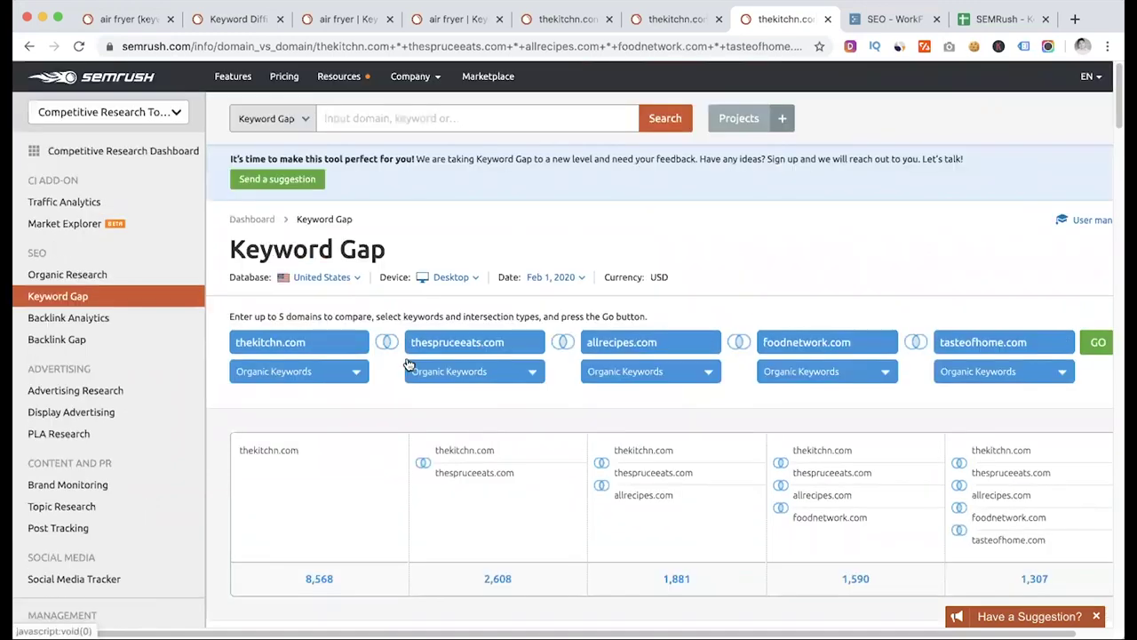
Step: Clear the advanced filters in the Keyword Magic Tool's "air fryer" report and return to the SEMRush outline in WorkFlowy
click(875, 25)
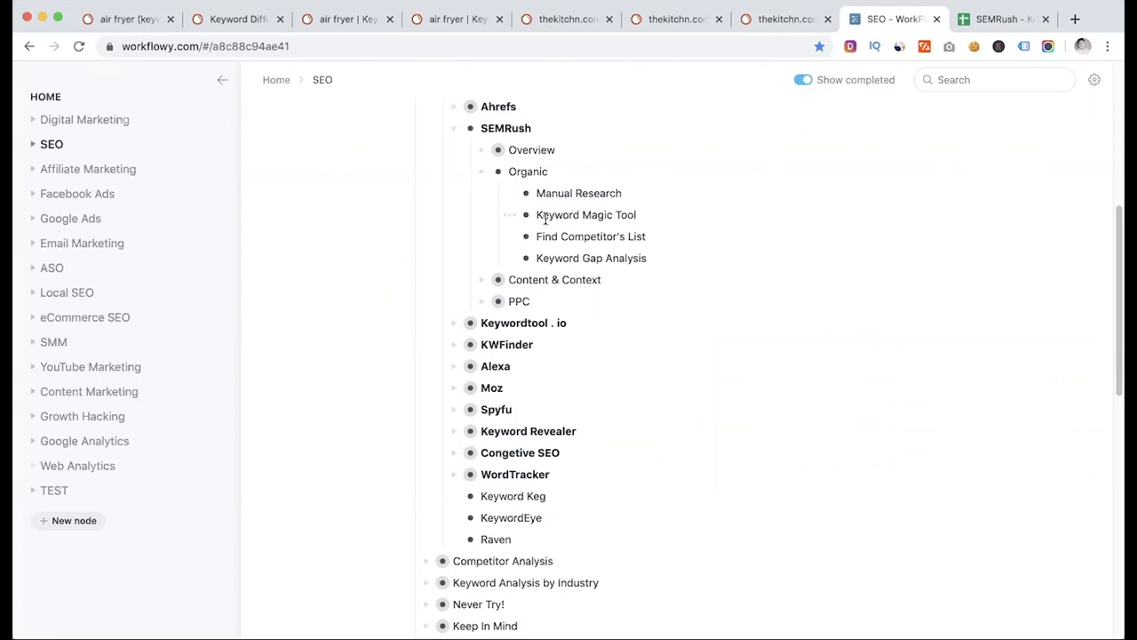
click(340, 26)
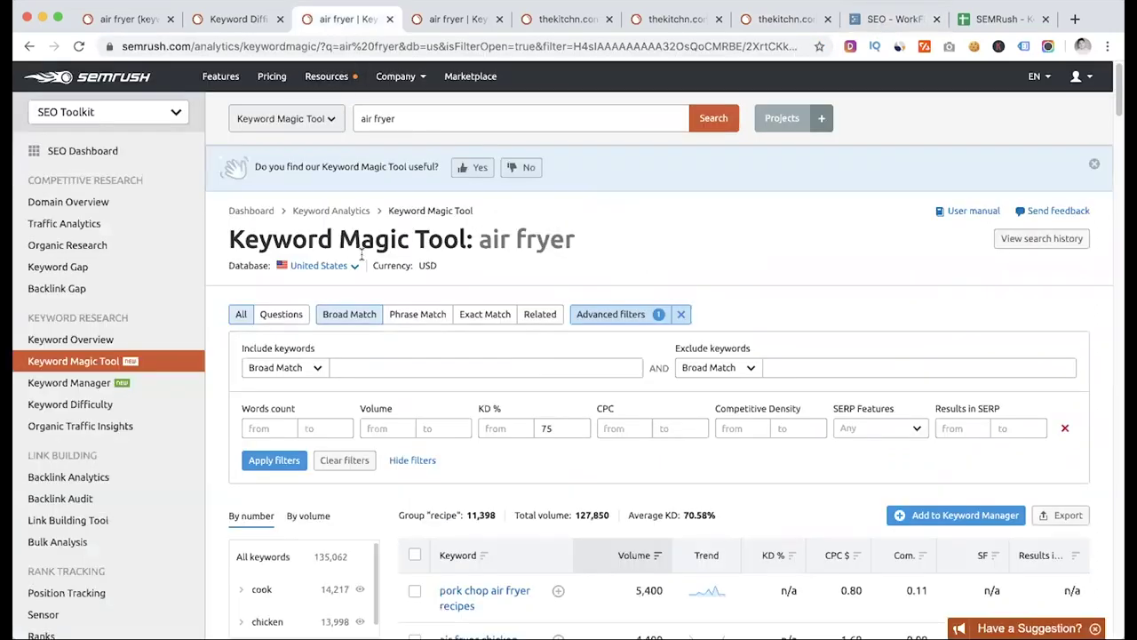
scroll(355, 302, down, 3)
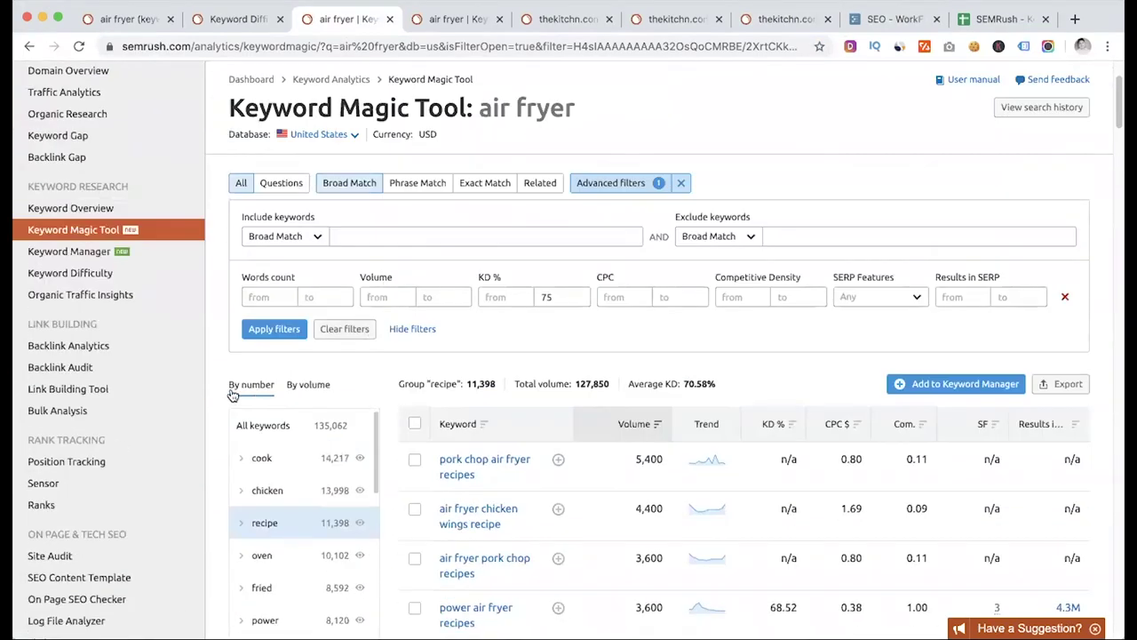
scroll(307, 396, up, 2)
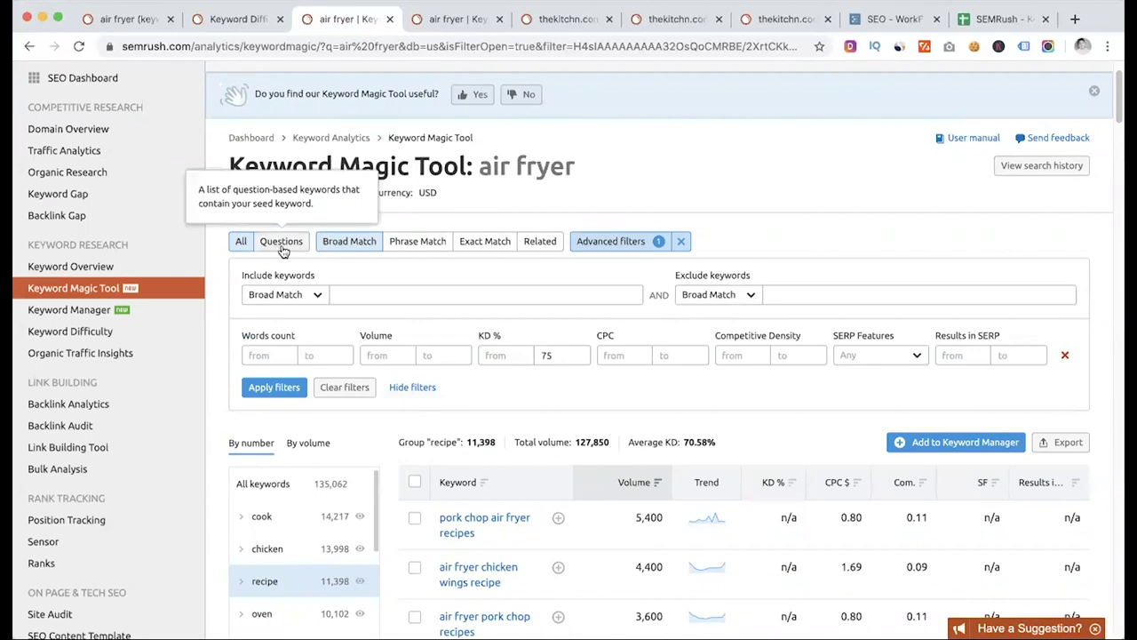
click(681, 241)
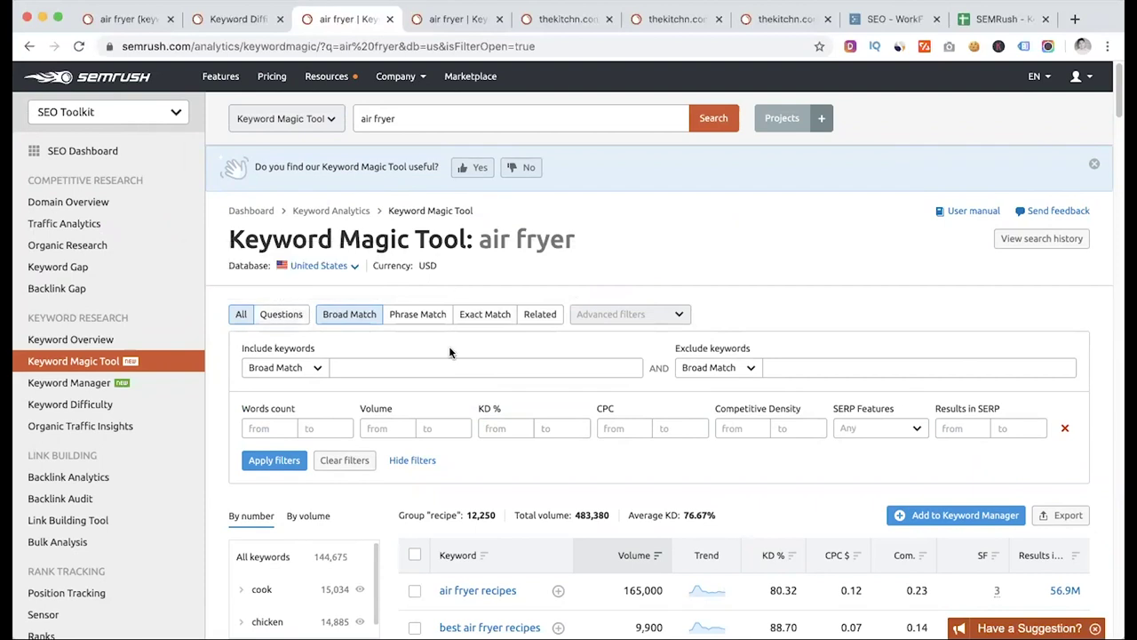
click(893, 19)
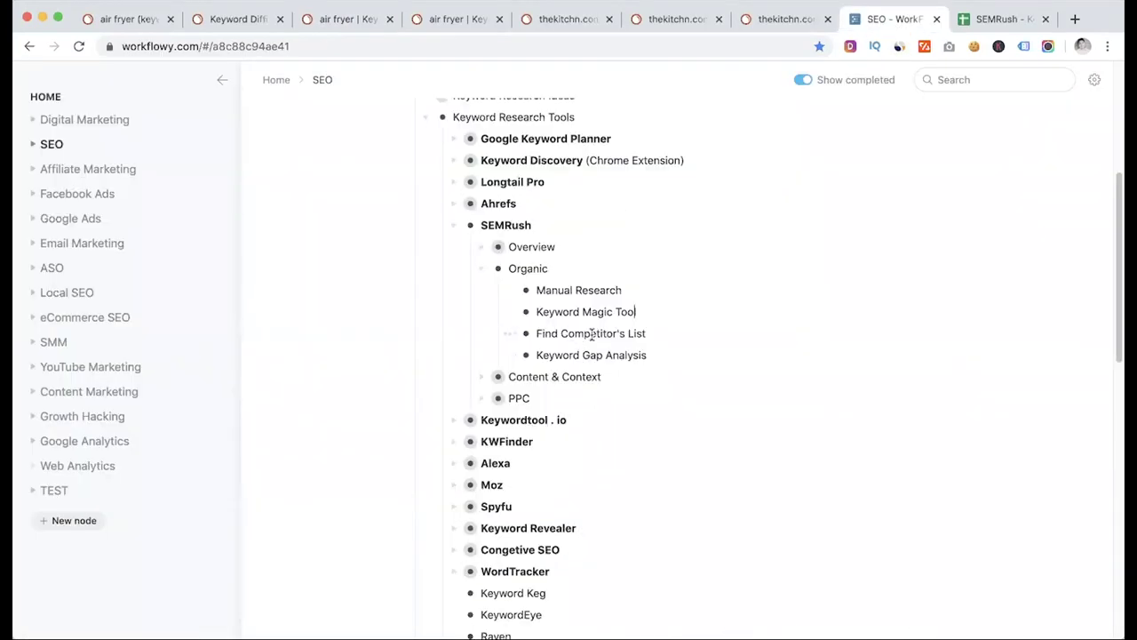